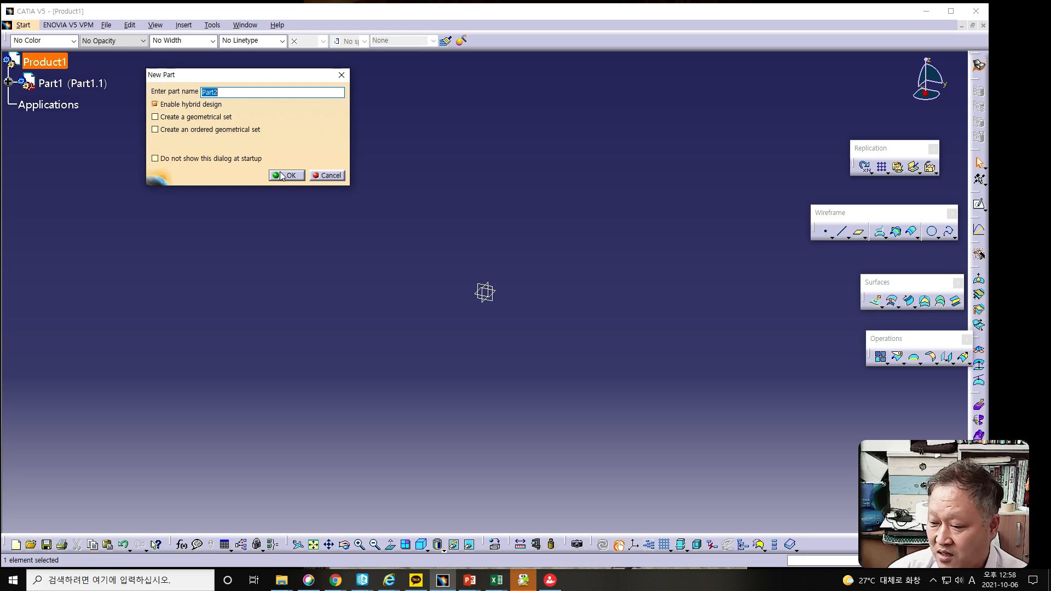
- Create a new part named Part2 with hybrid design enabled
click(281, 175)
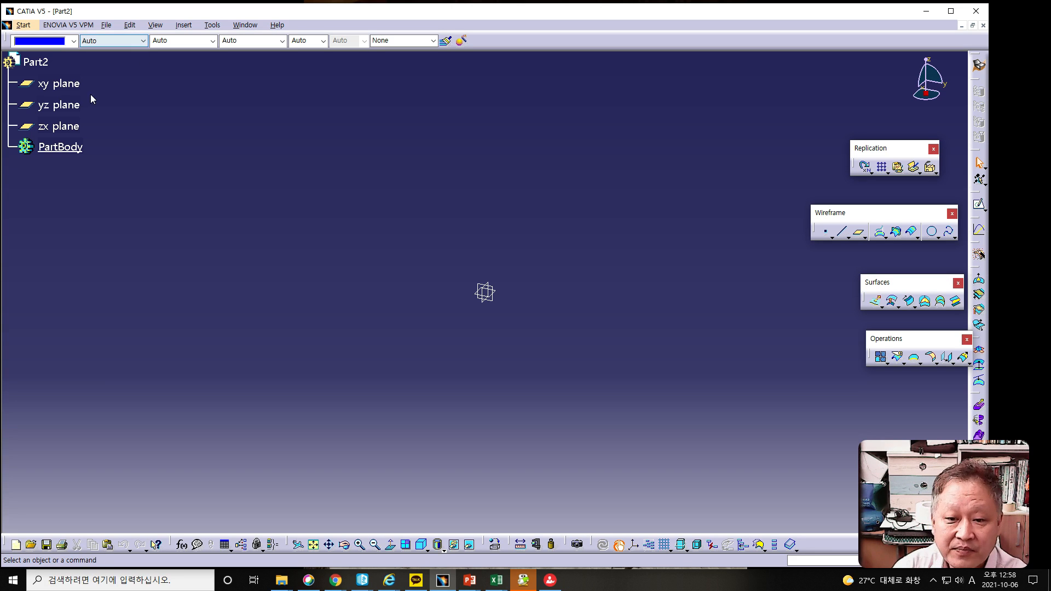
click(60, 147)
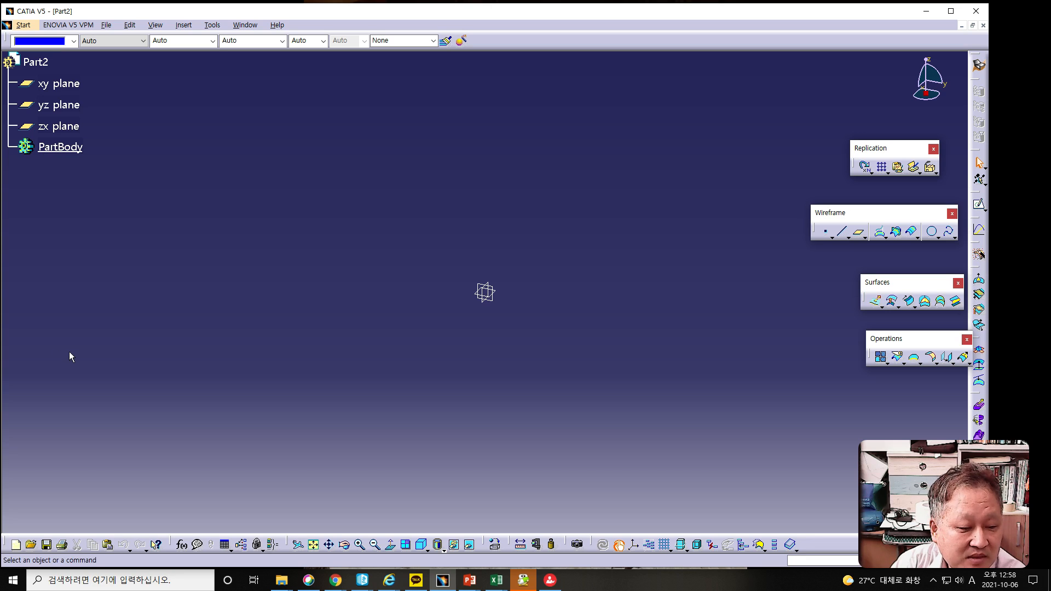
key(alt+Tab)
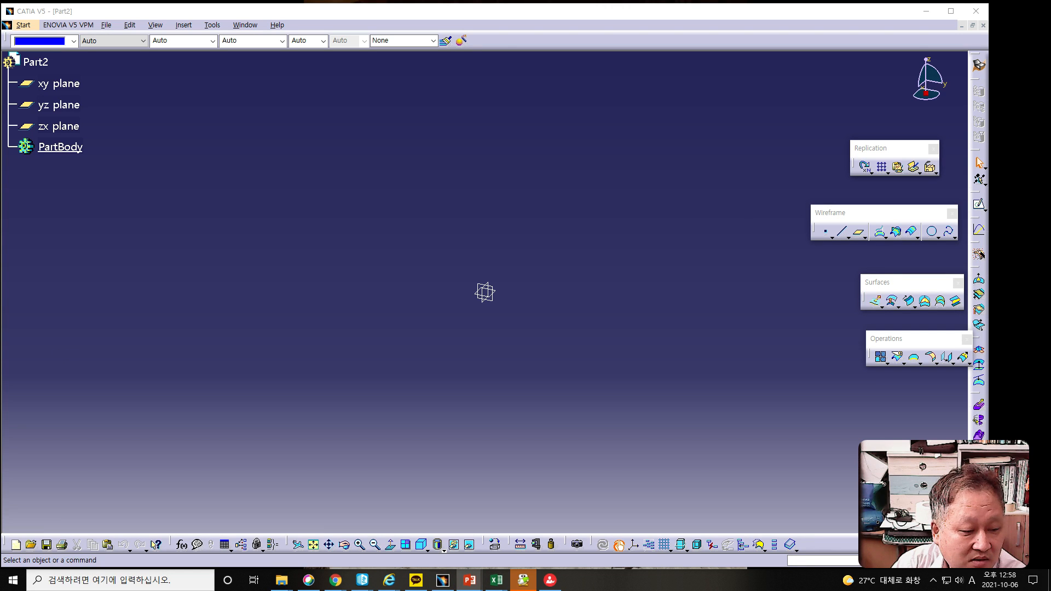
click(498, 294)
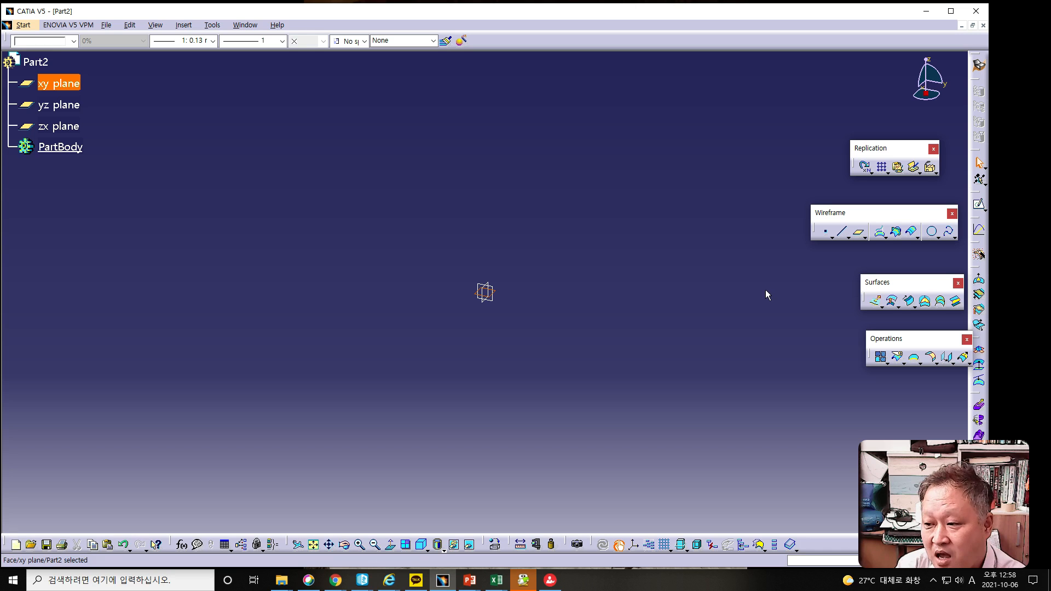
click(979, 206)
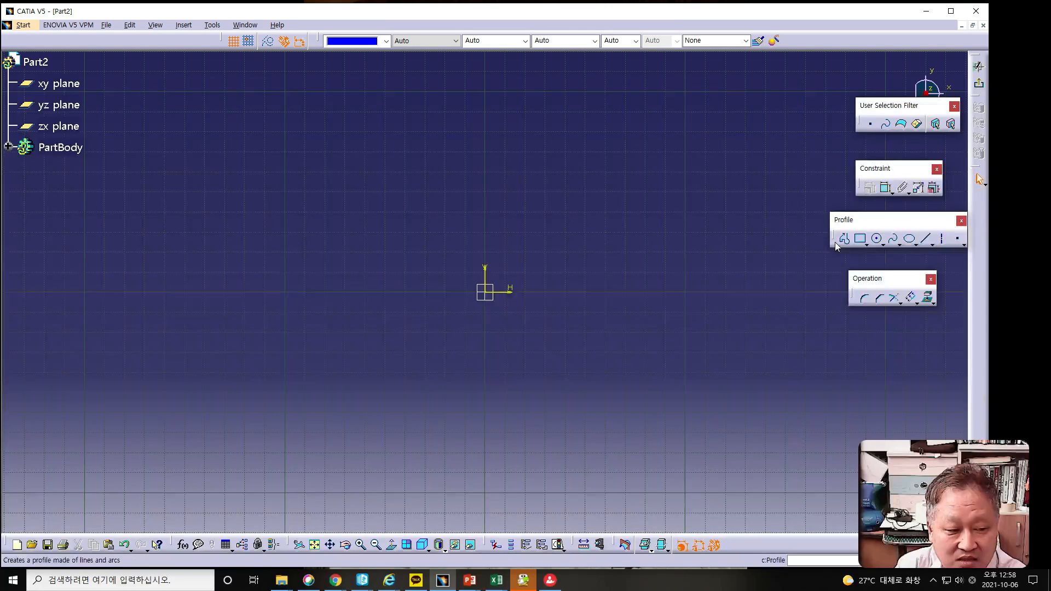
click(979, 83)
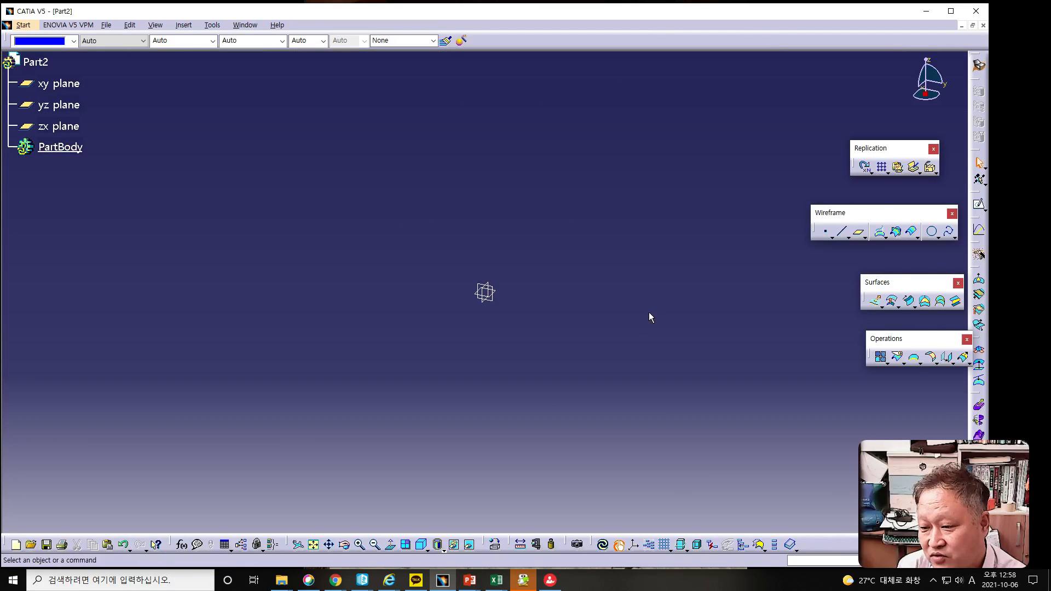
- Create a reference plane of type Offset from plane, offset 50 mm from the xy plane
middle_drag(630, 323, 615, 484)
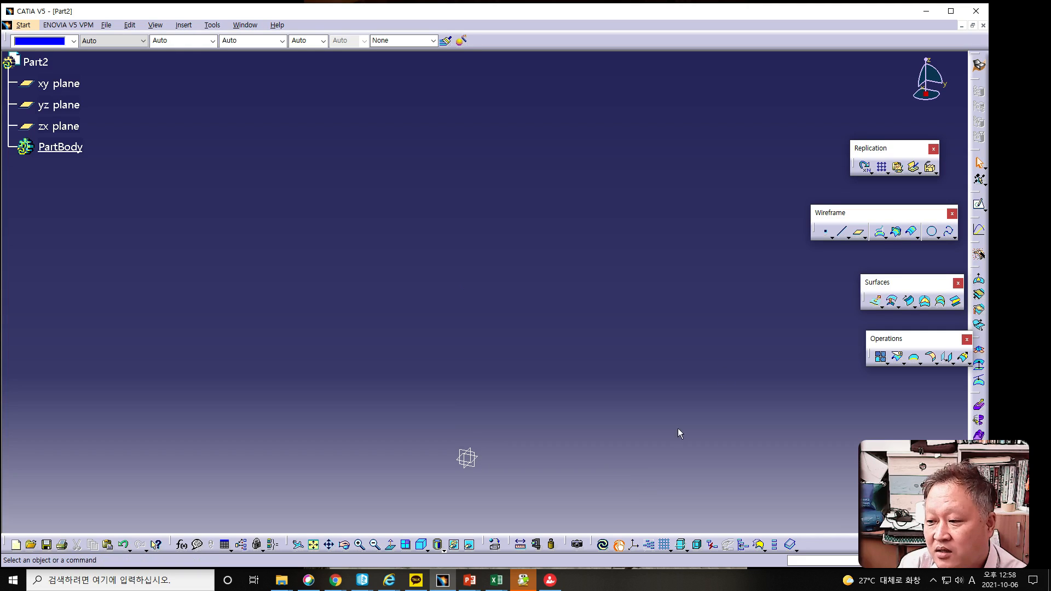
click(860, 234)
drag(674, 135, 626, 249)
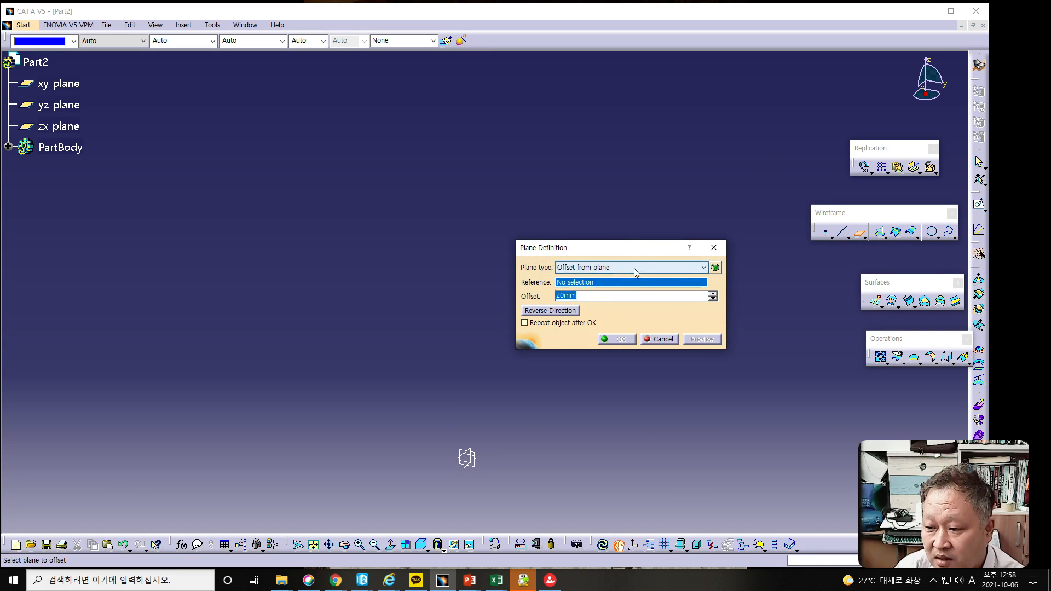
click(634, 269)
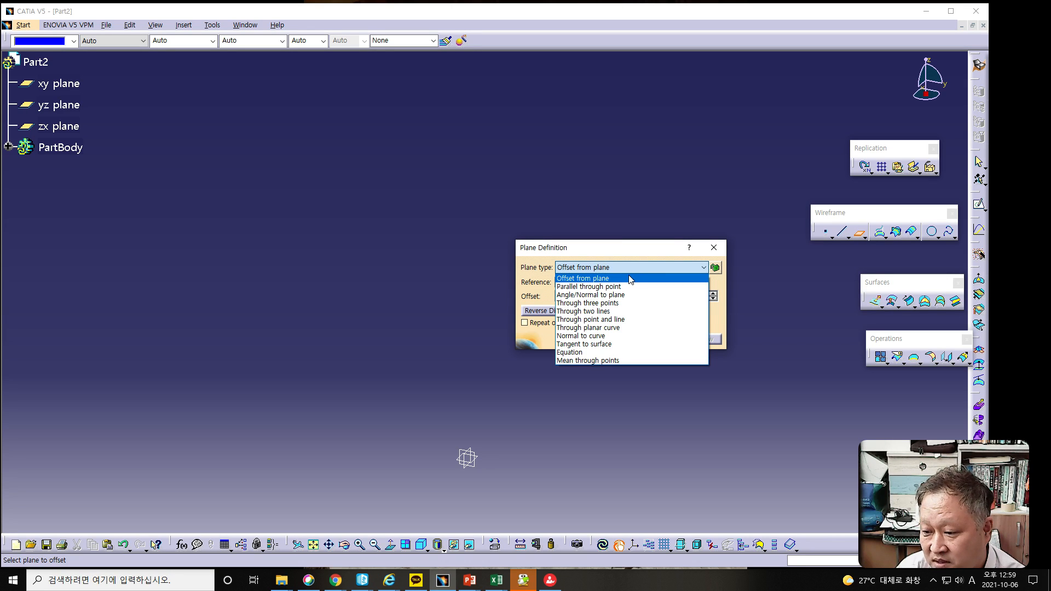
click(629, 276)
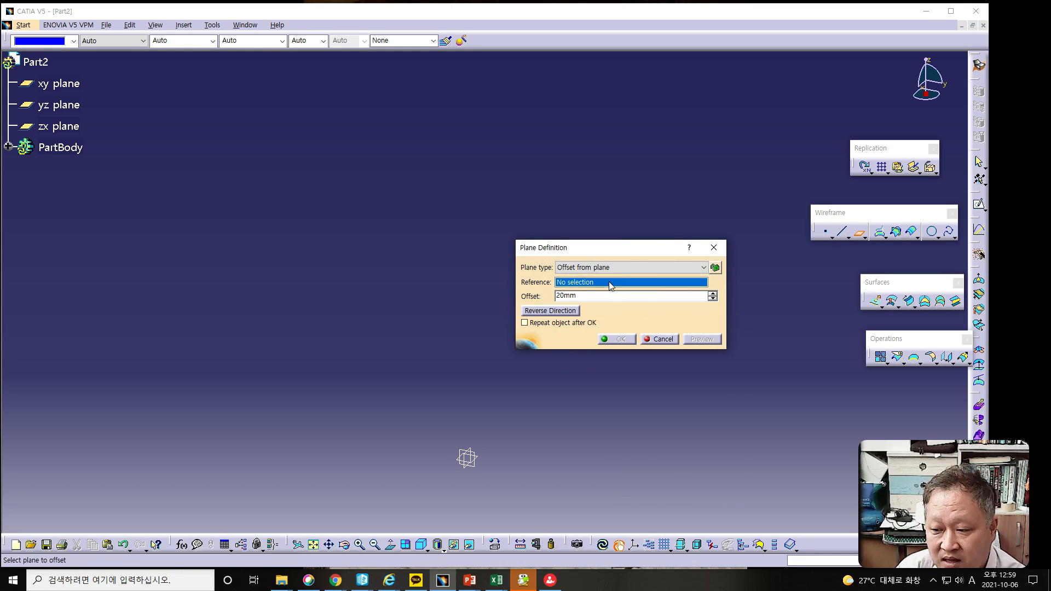
right_click(610, 283)
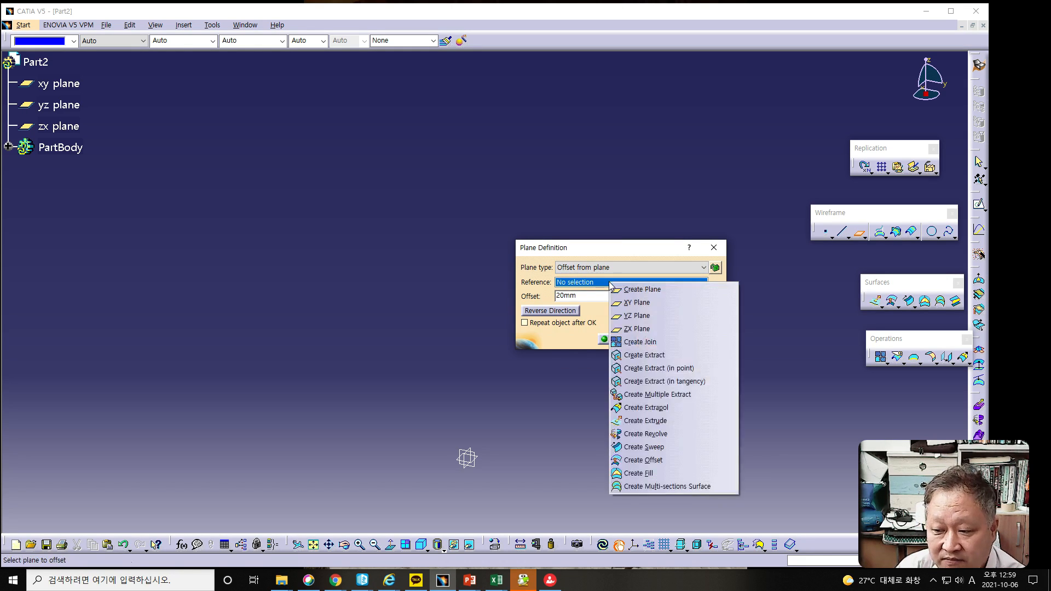
click(637, 304)
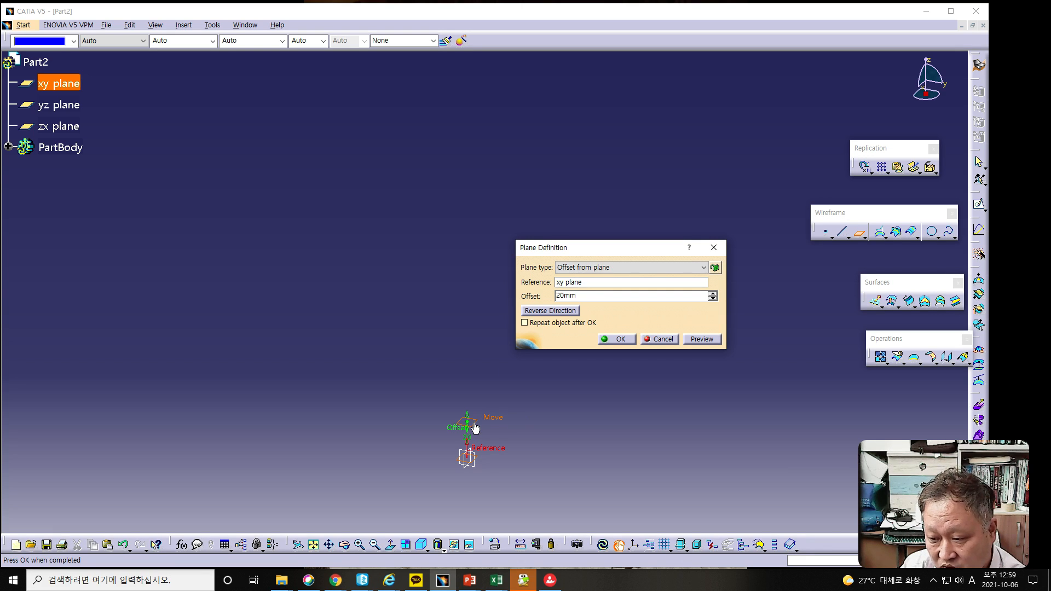
double_click(618, 295)
text(50)
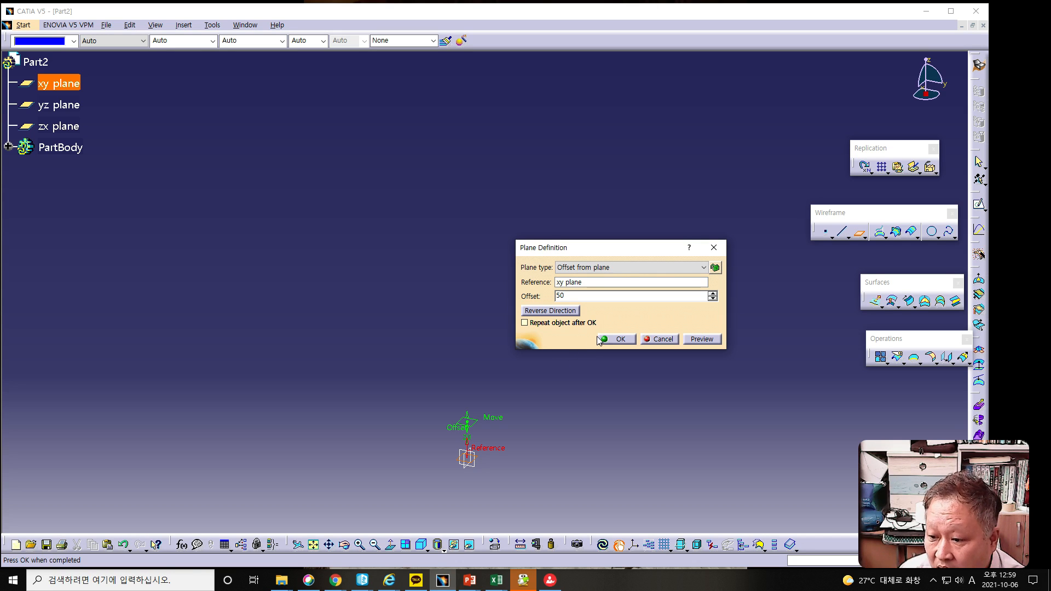
click(709, 339)
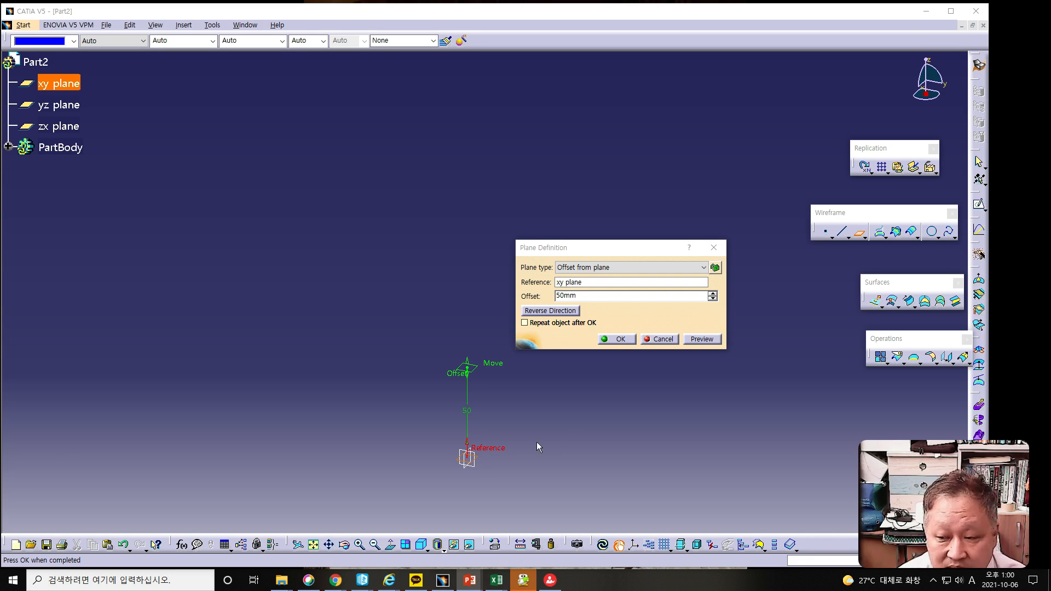
click(622, 340)
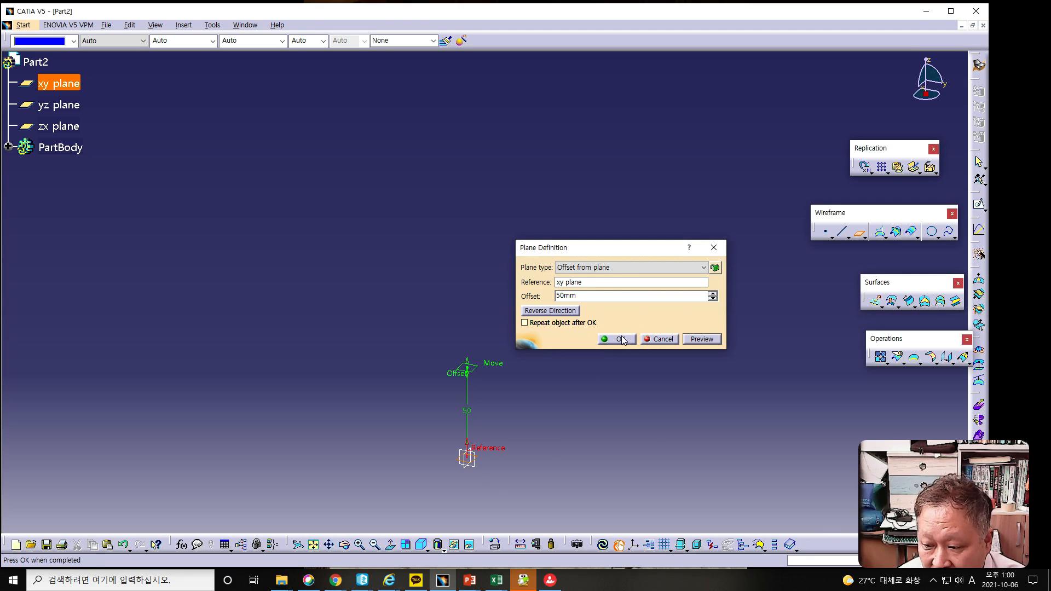
click(618, 338)
- Create a second reference plane offset 100 mm from the xy plane
click(859, 232)
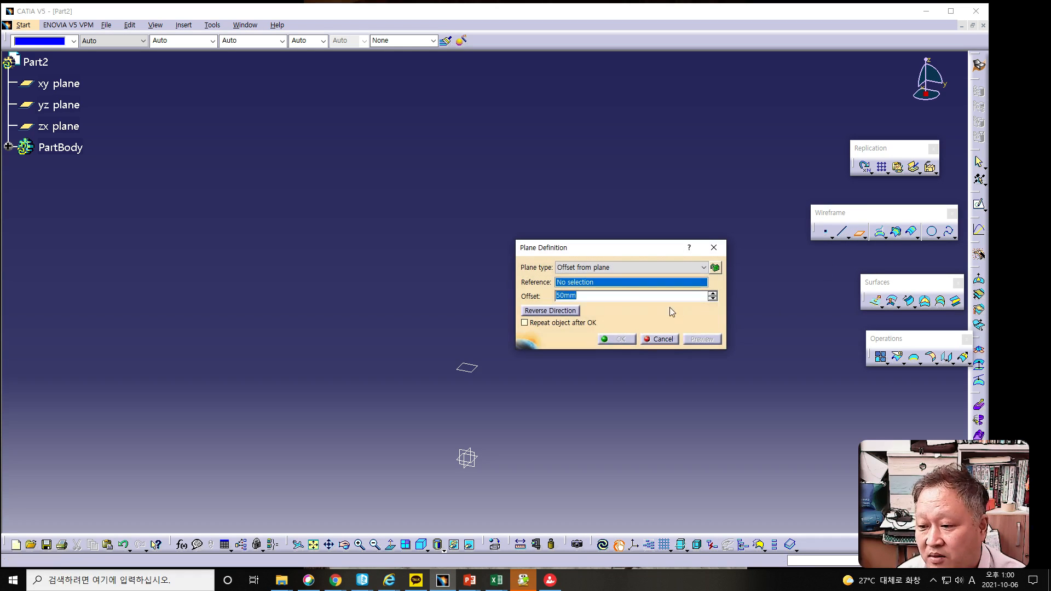
right_click(617, 285)
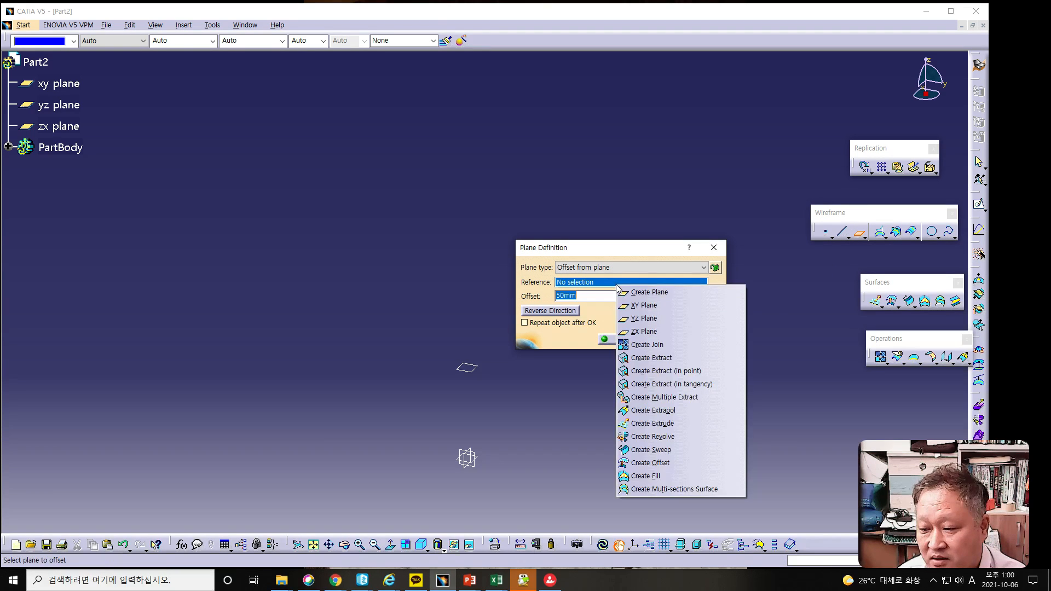
click(642, 305)
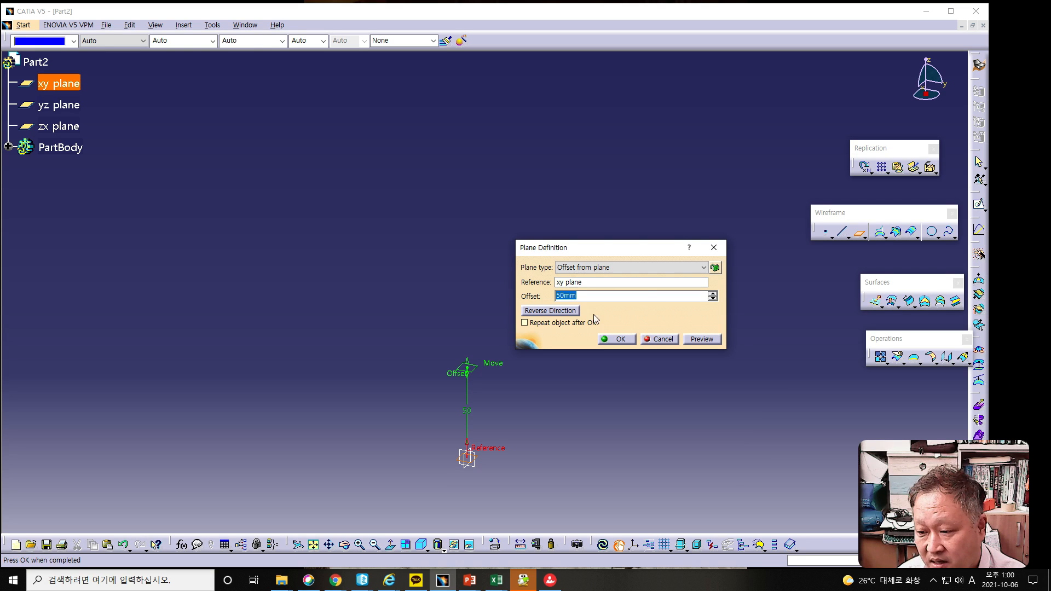
text(100)
click(701, 340)
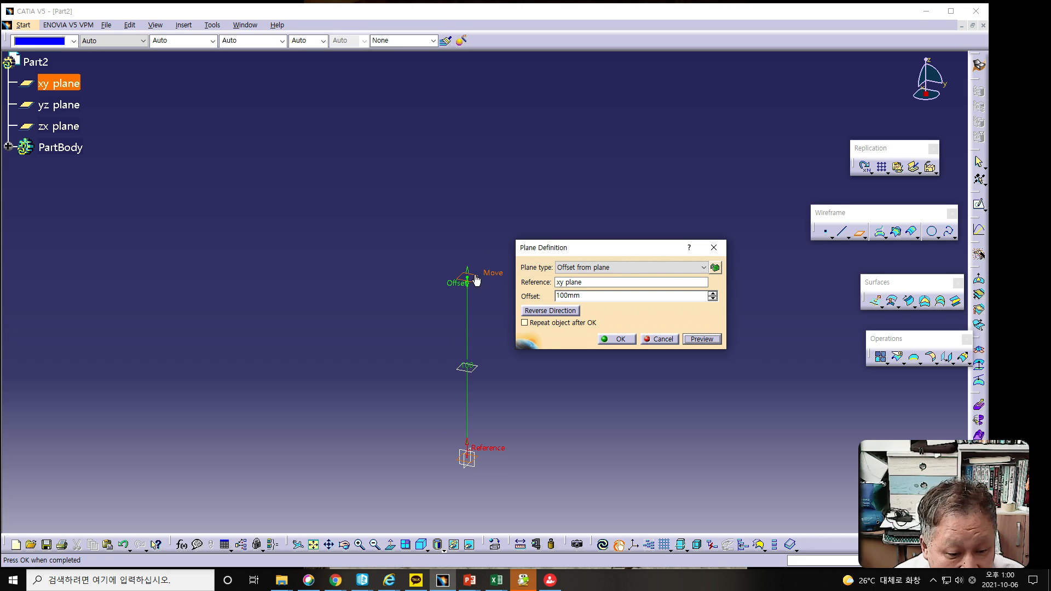
click(619, 338)
- Create a third reference plane offset 150 mm from the xy plane
click(856, 233)
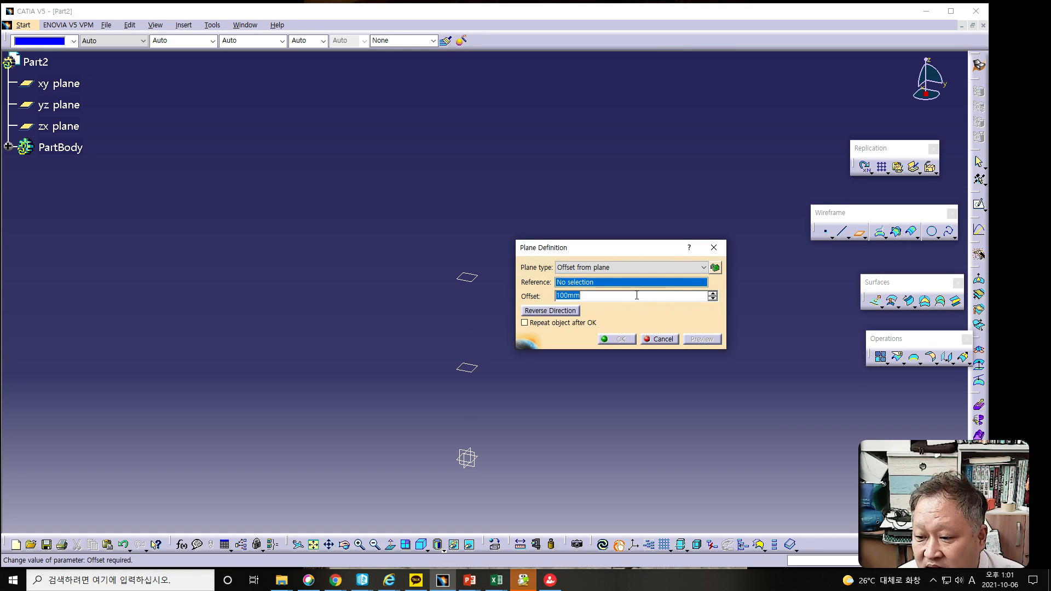
right_click(631, 283)
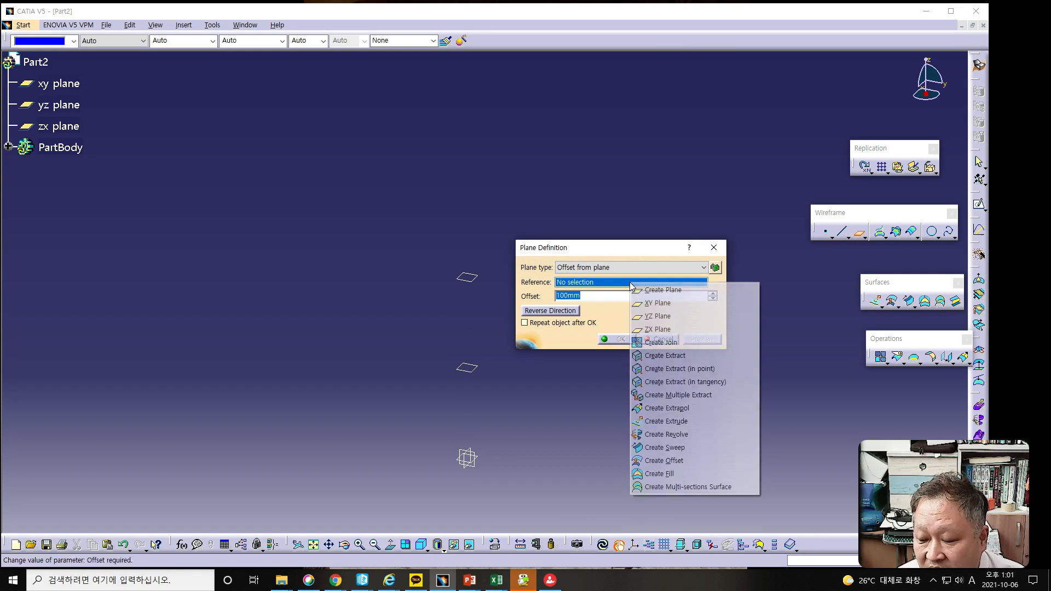
click(648, 303)
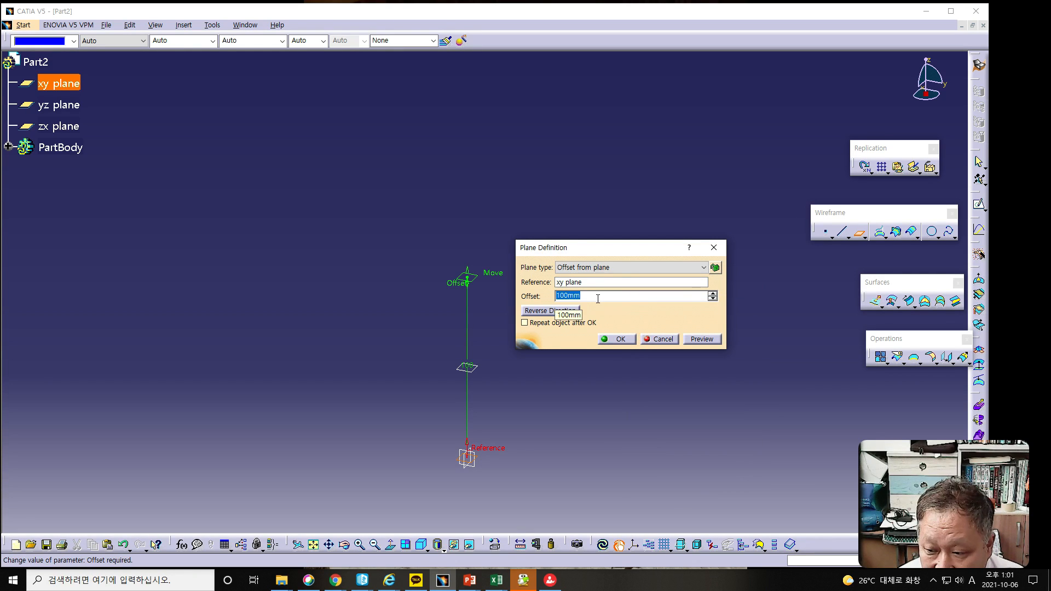
click(568, 299)
key(BackSpace)
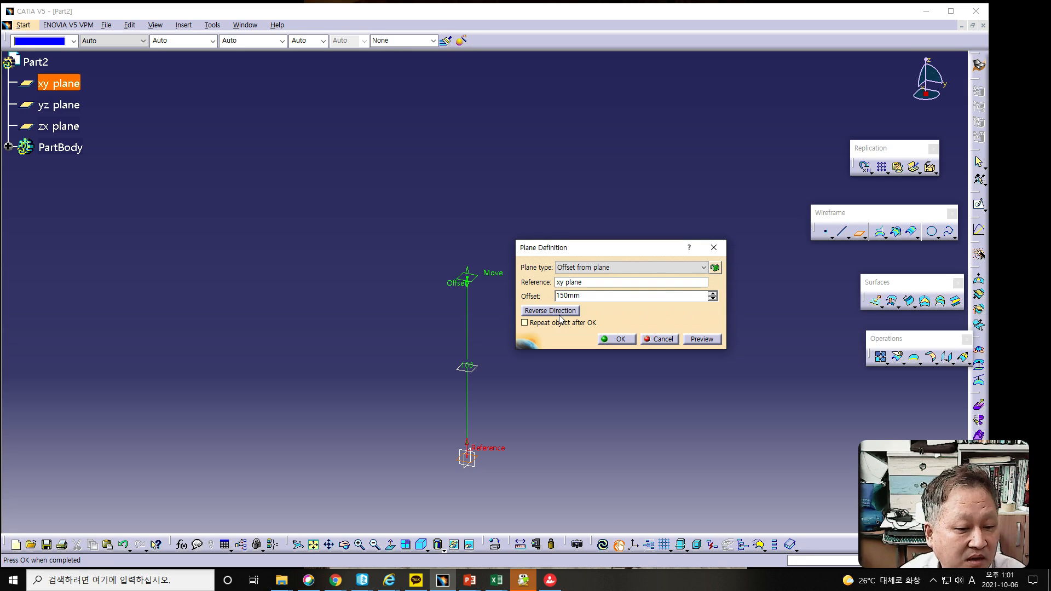
click(700, 339)
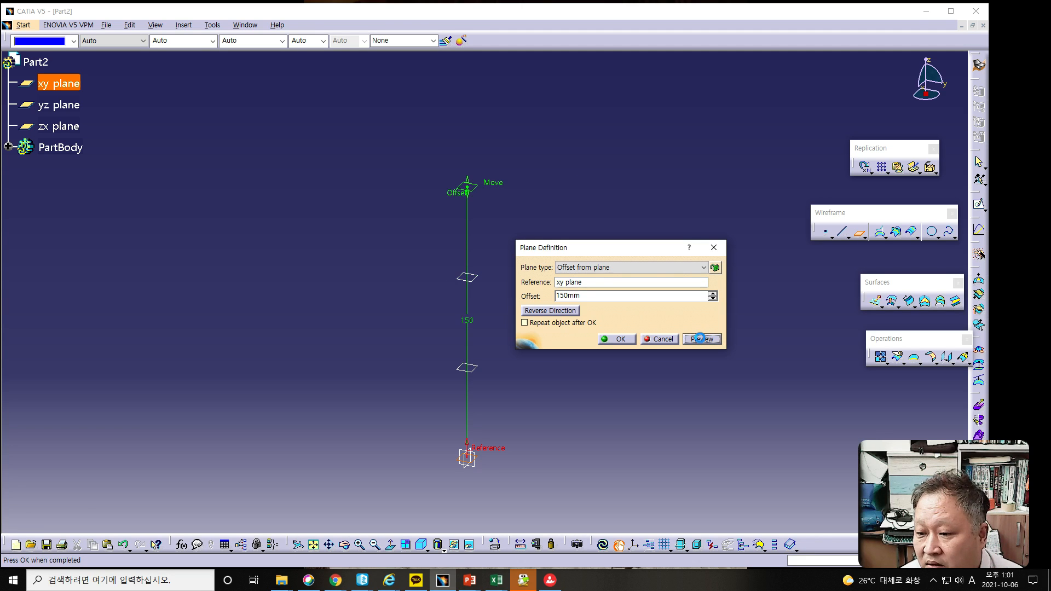
click(614, 339)
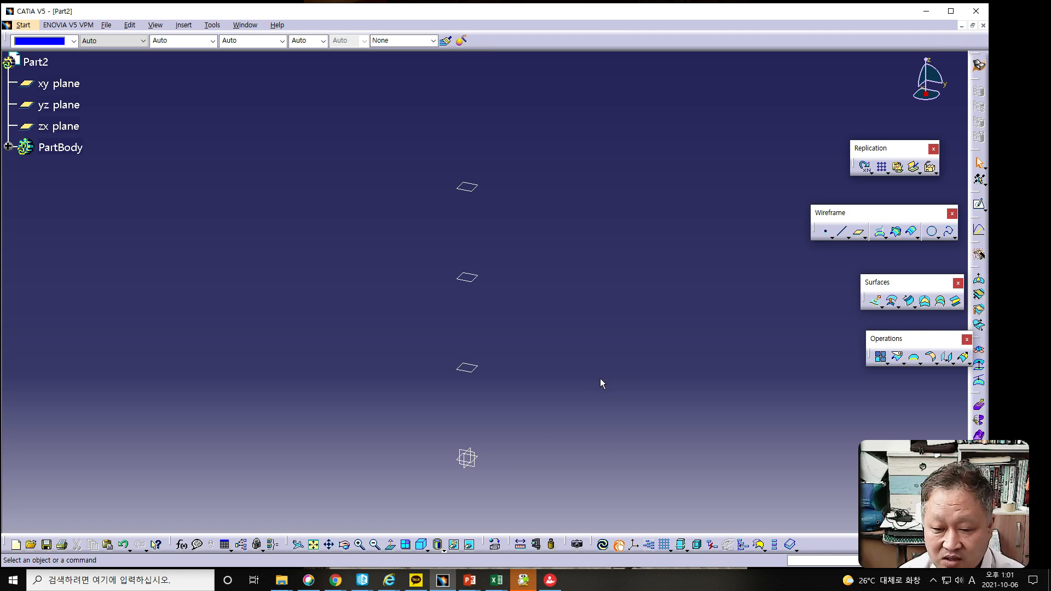
- Open a new sketch on the xy plane
key(alt+Tab)
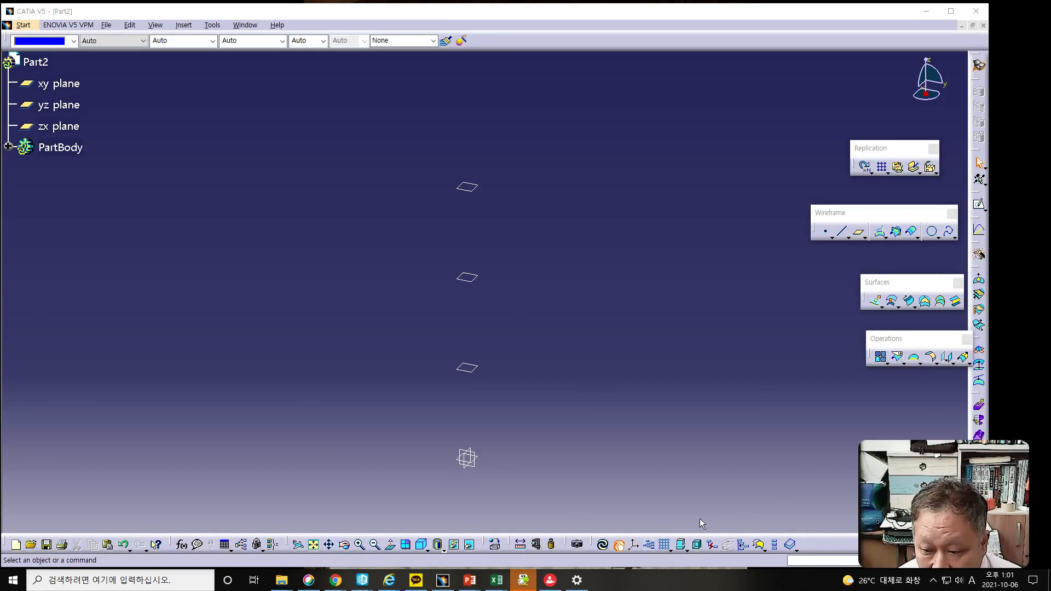
click(480, 459)
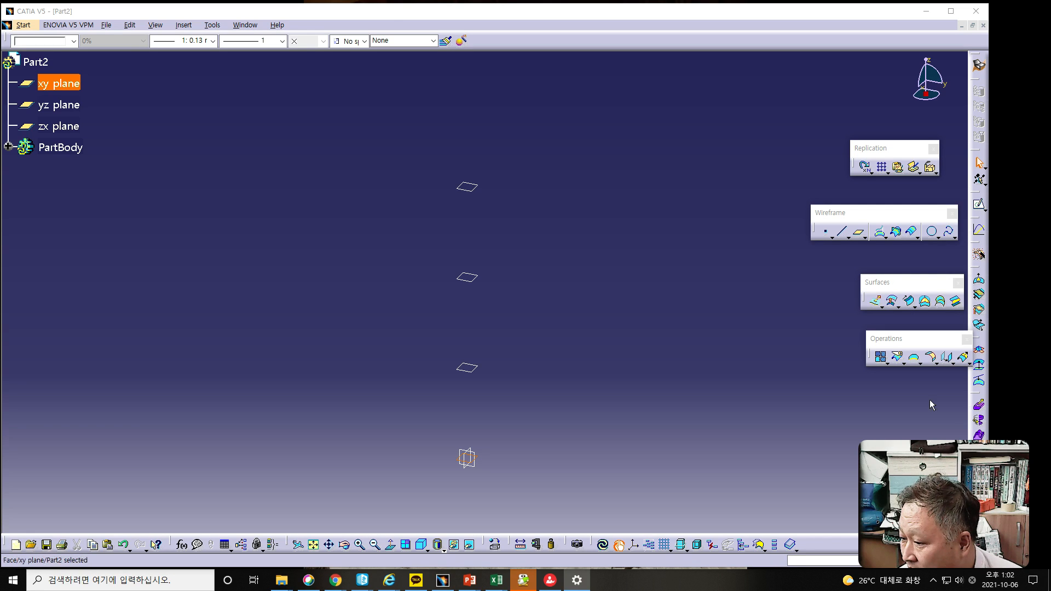
click(980, 205)
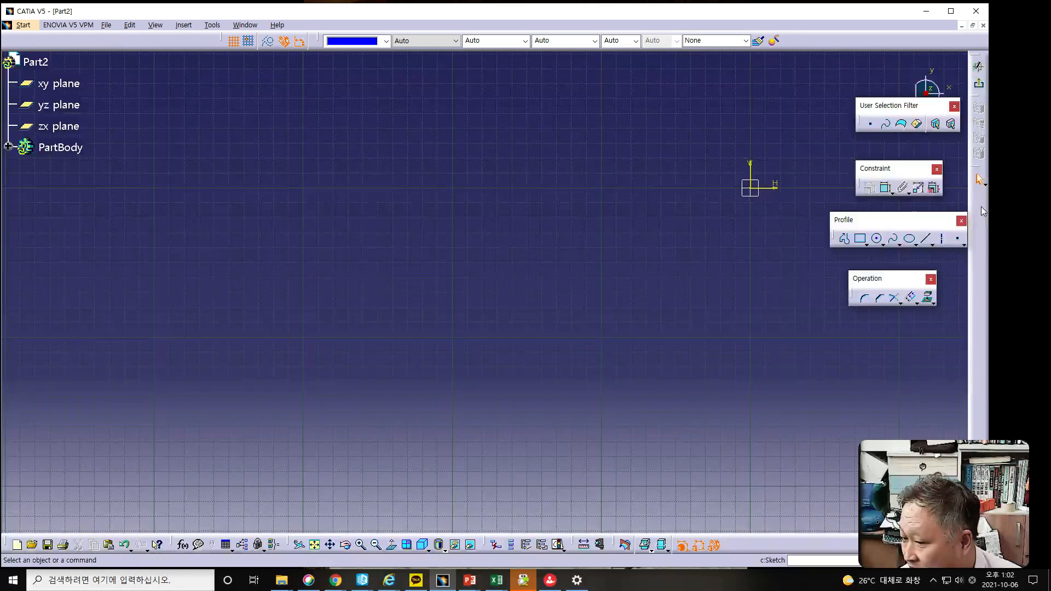
click(316, 545)
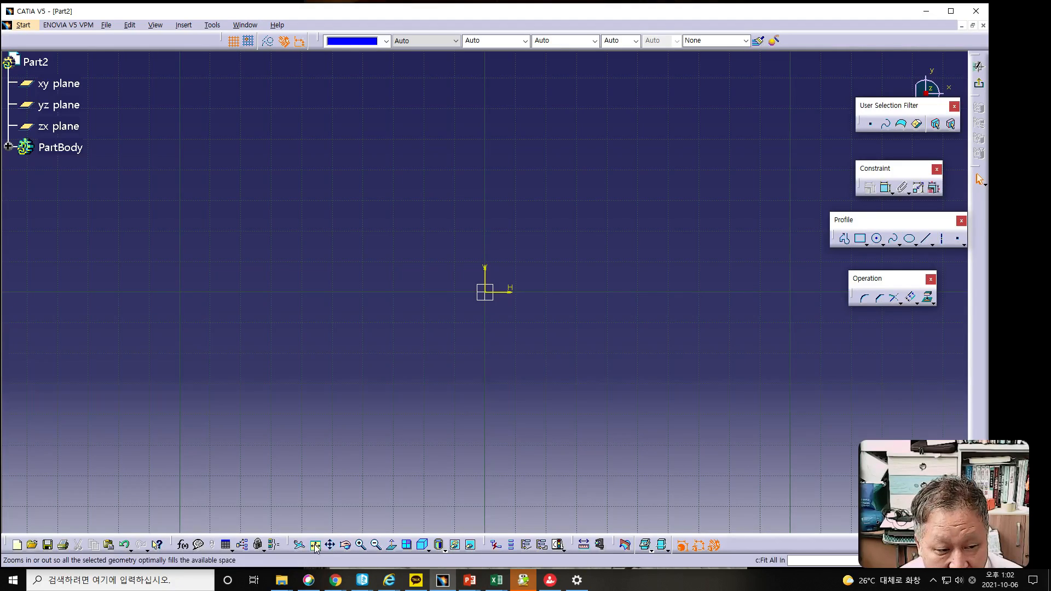
mouse_move(631, 412)
ctrl+middle_down()
mouse_move(614, 433)
mouse_move(633, 482)
ctrl+middle_up()
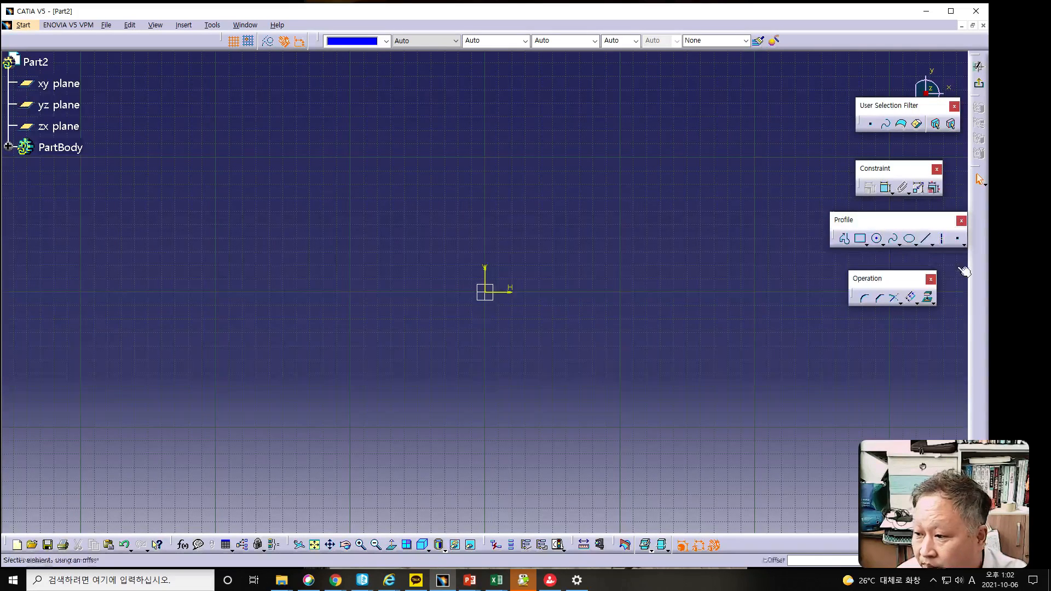
- Sketch an elongated hole centred on the H axis, spanning both sides of the origin, with a radius of about 77 mm
click(883, 247)
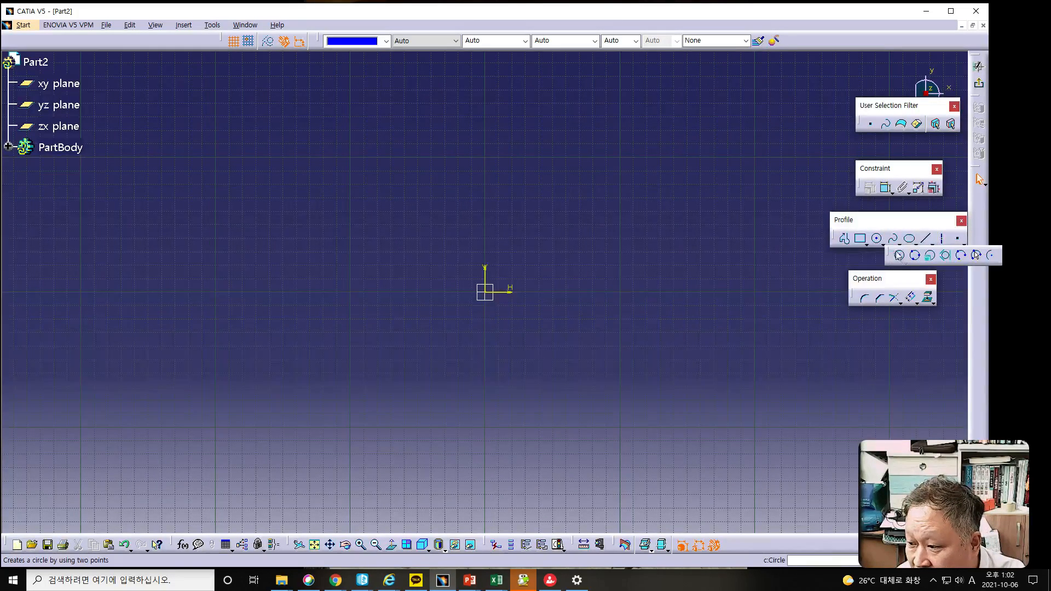
click(867, 243)
click(867, 245)
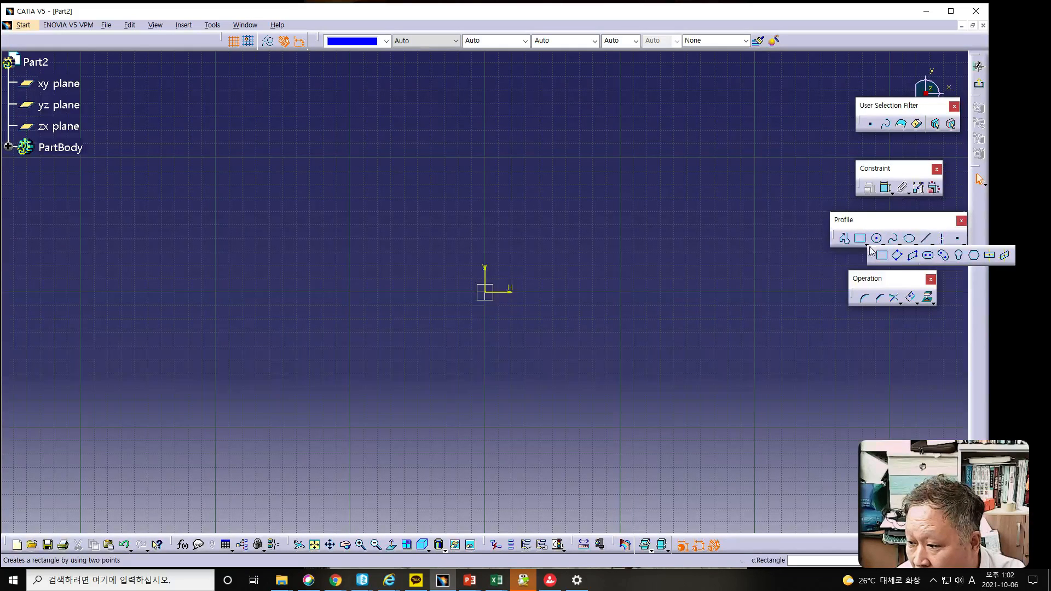
click(929, 257)
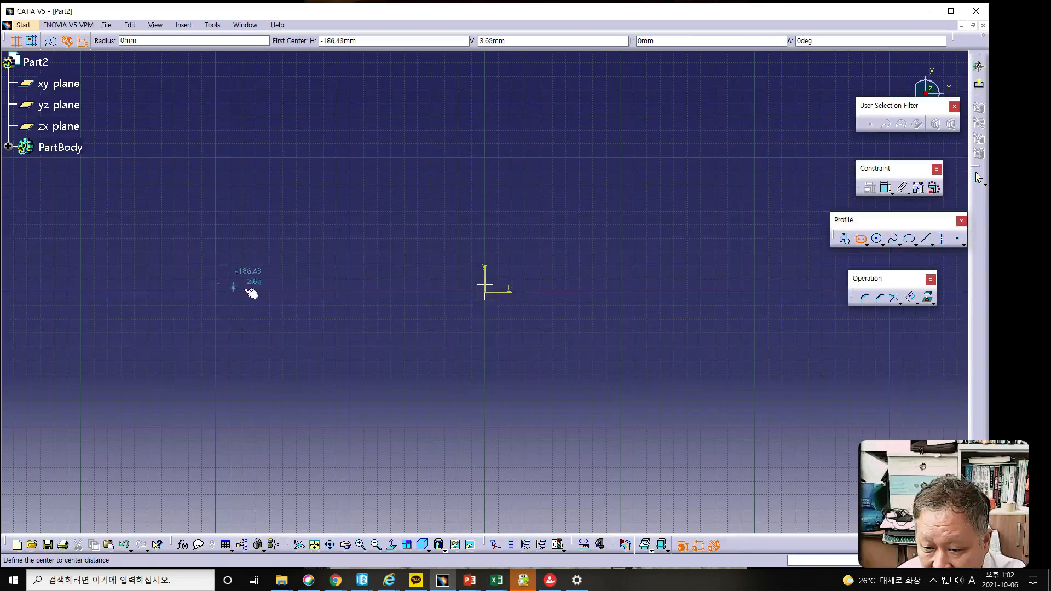
click(262, 294)
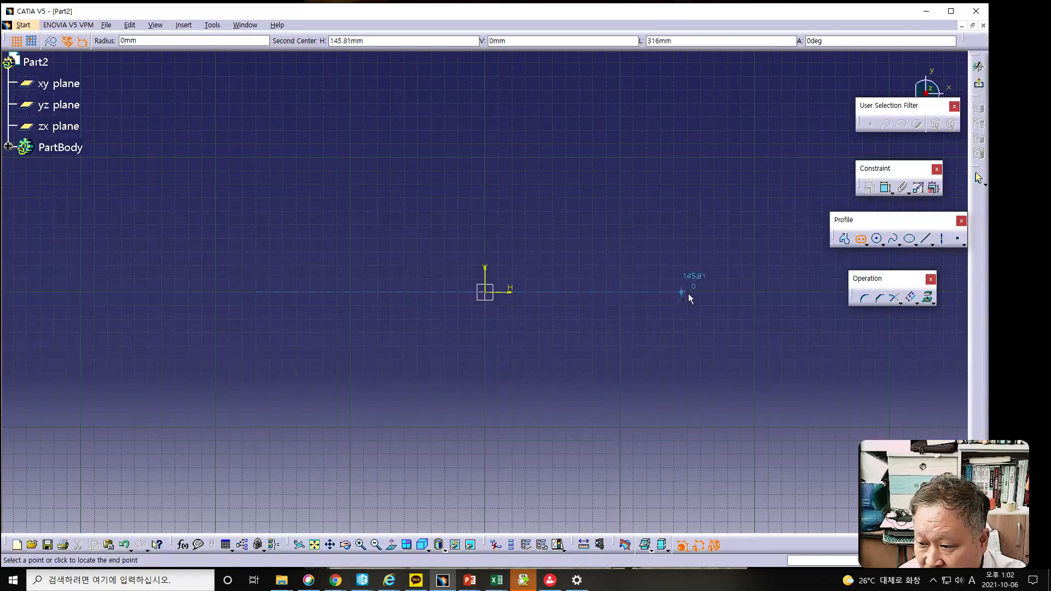
click(704, 292)
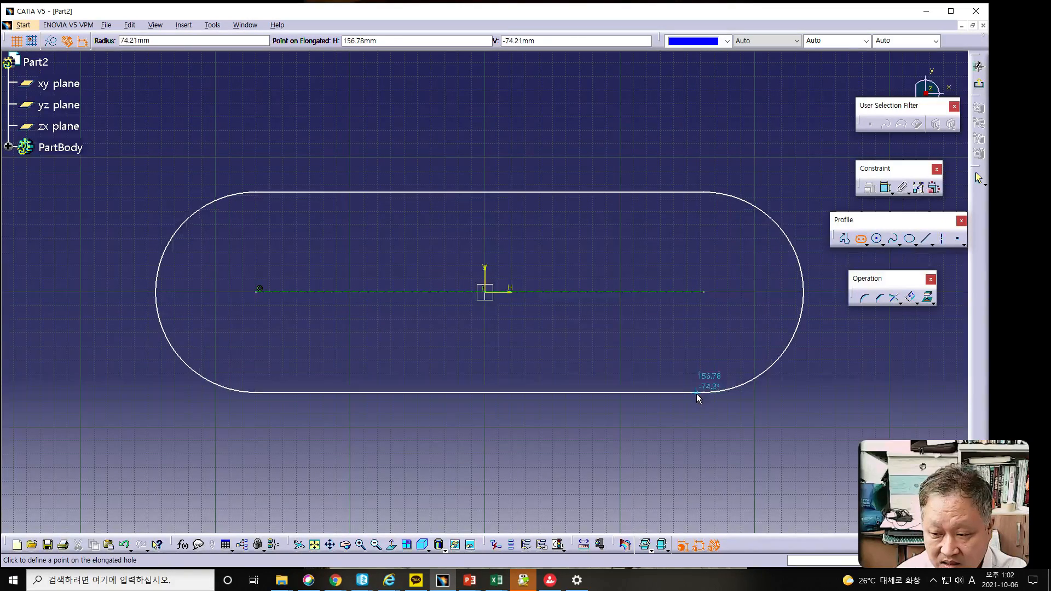
click(697, 393)
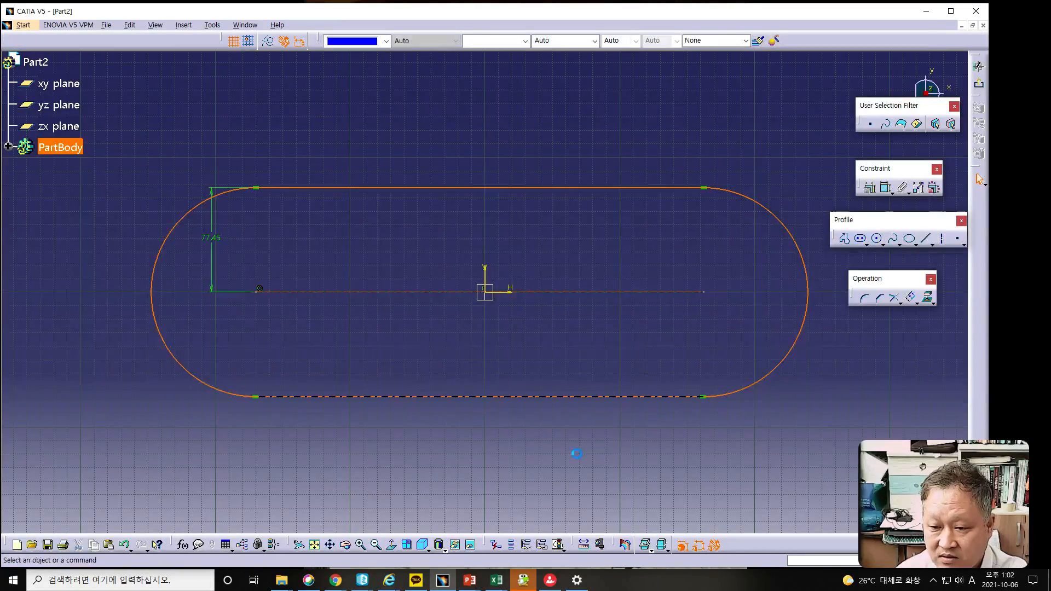
- Set the elongated hole's offset dimension between its centre line and upper edge to 45 mm
double_click(215, 245)
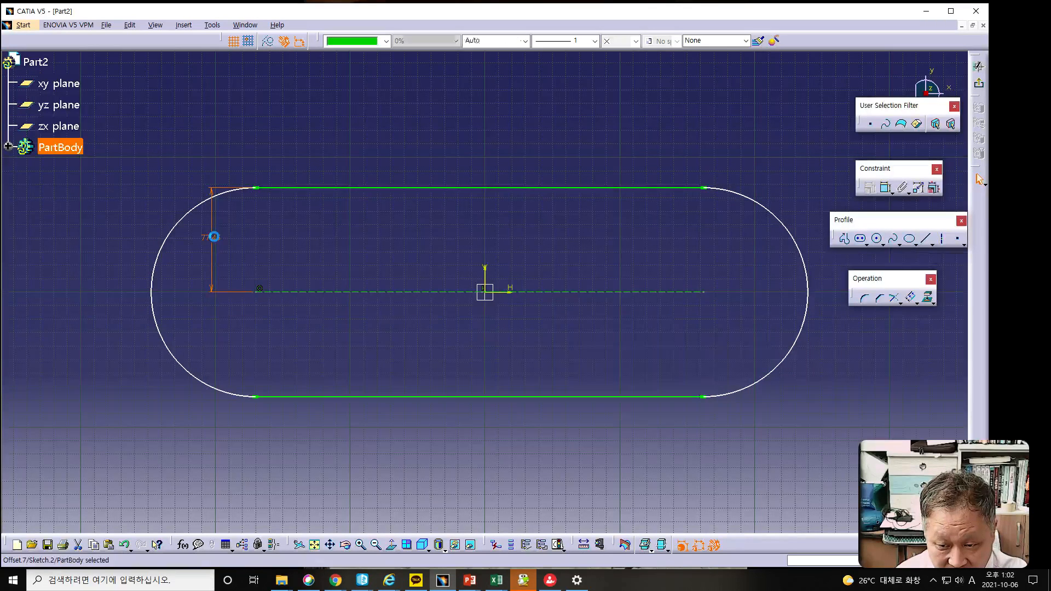
text(45)
key(Return)
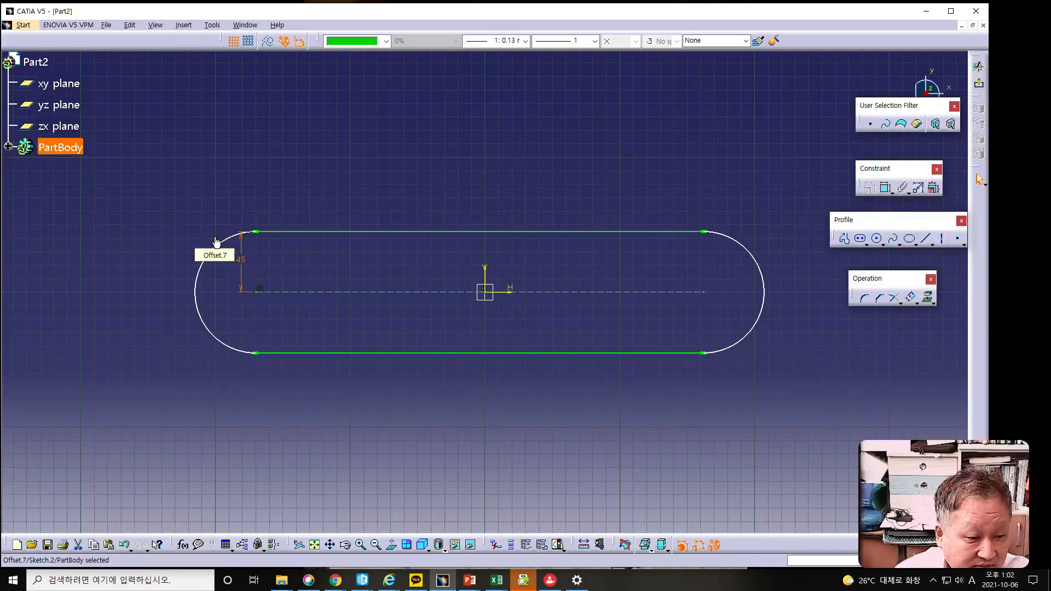
- Dimension the distance from the V axis to the elongated hole's left arc and set it to 100 mm
click(202, 291)
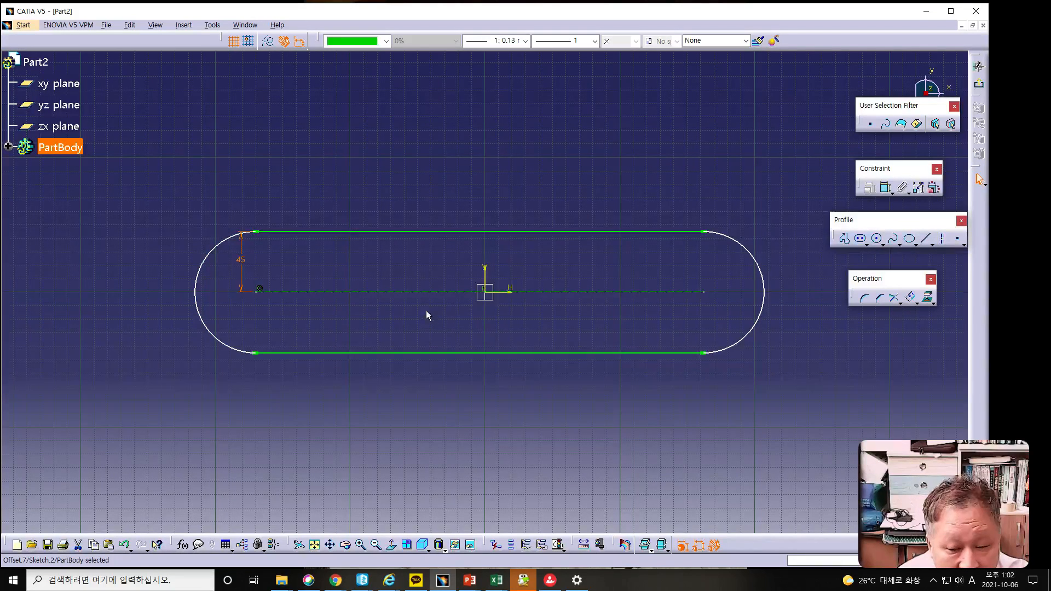
click(485, 282)
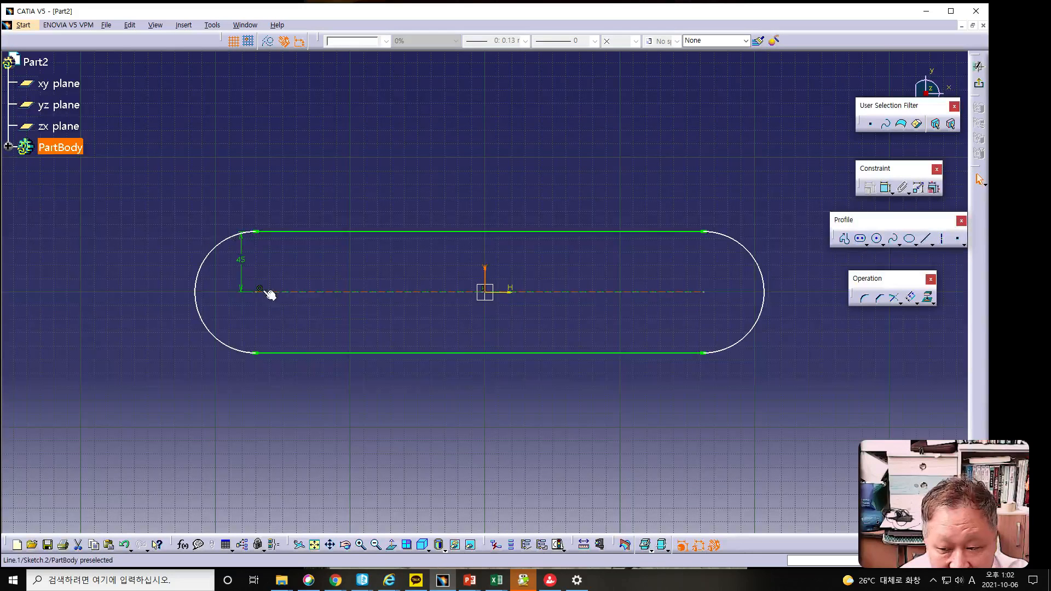
ctrl+click(201, 300)
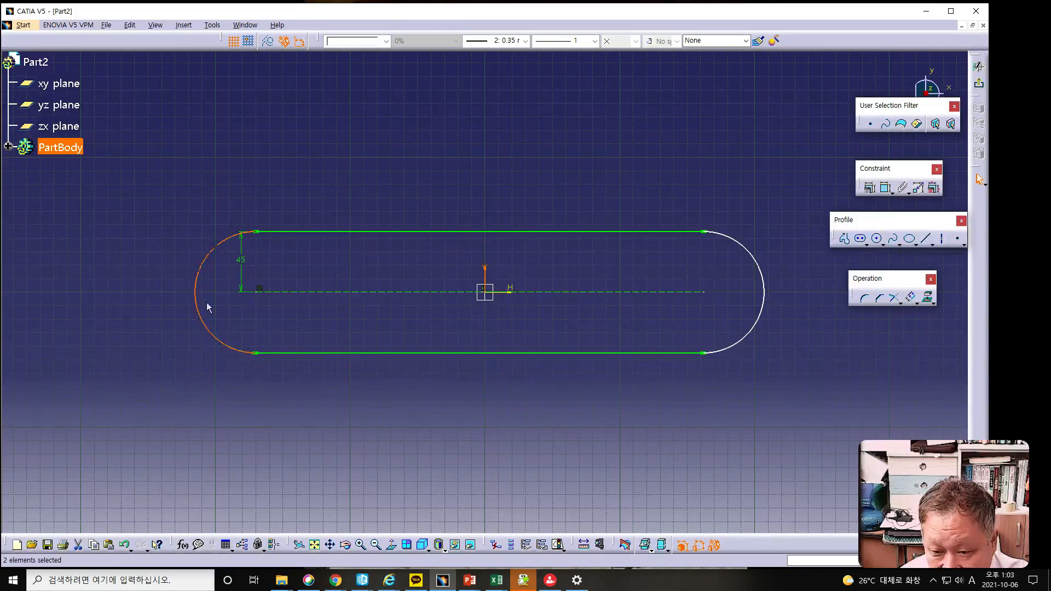
click(882, 186)
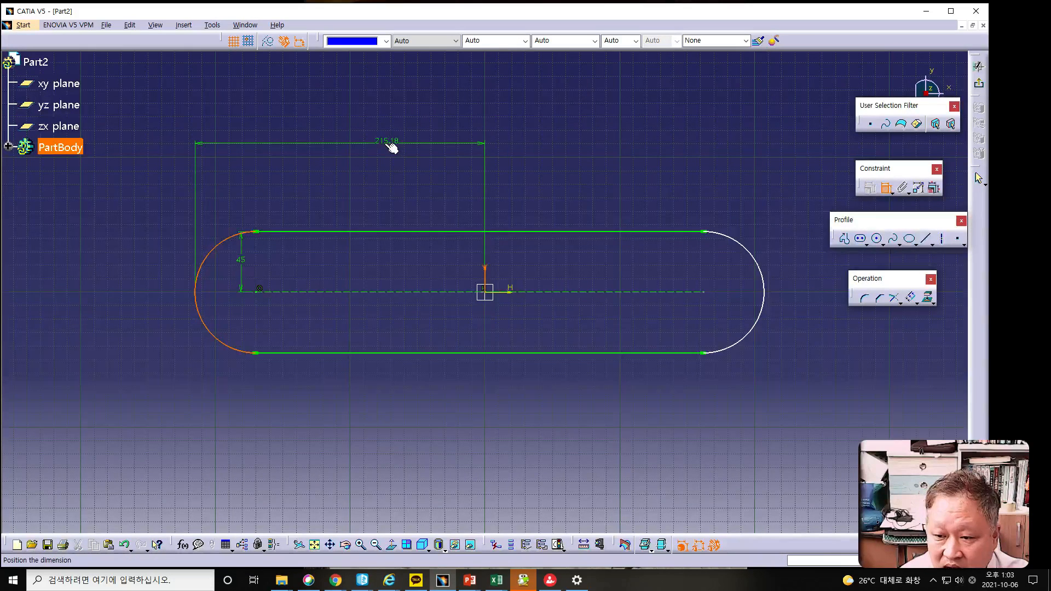
click(379, 147)
click(379, 147)
text(100)
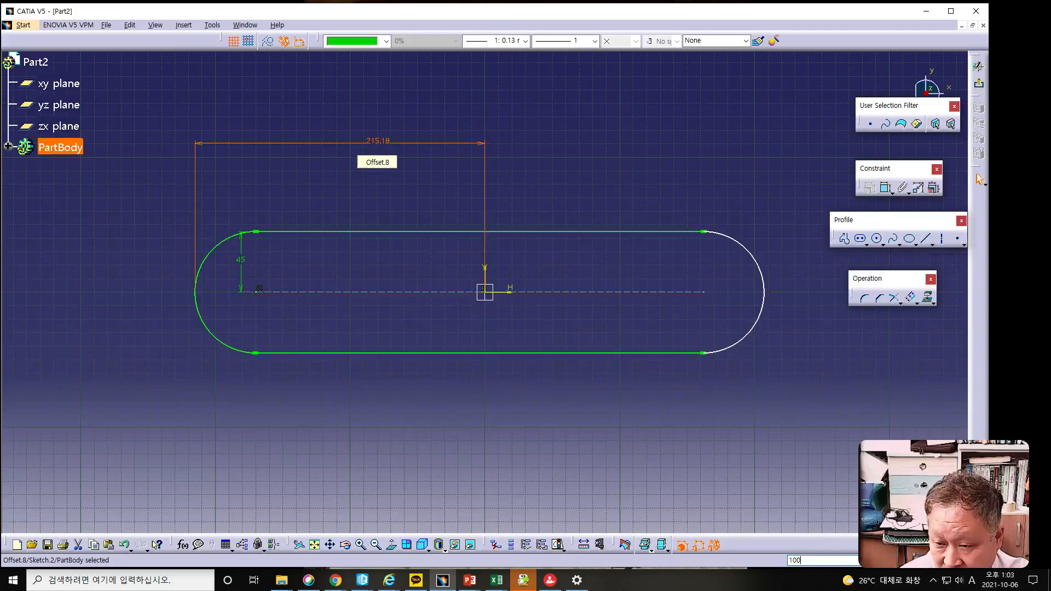
double_click(375, 144)
text(100)
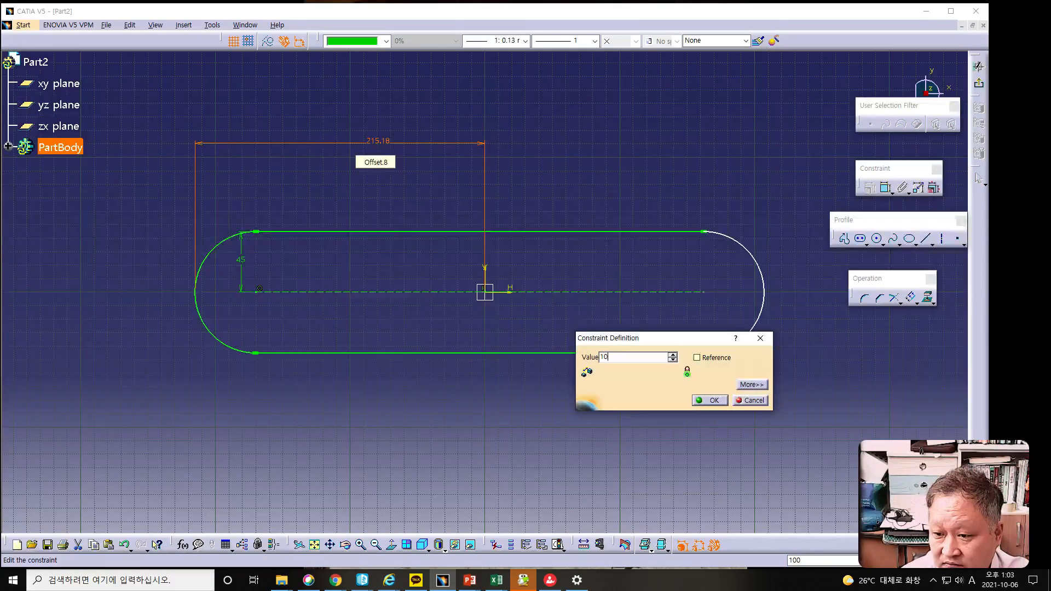
key(Return)
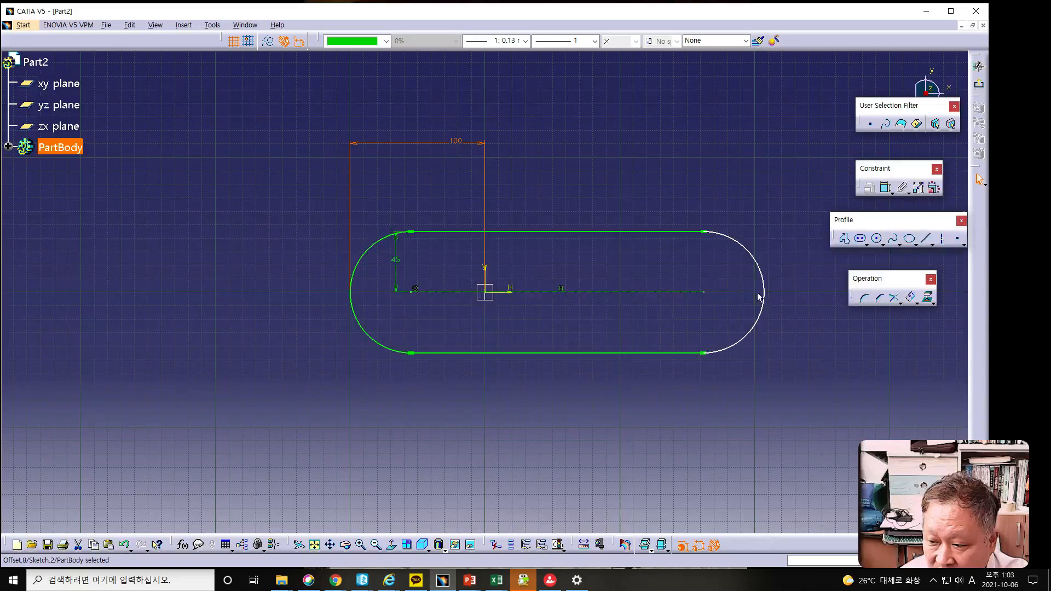
- Dimension the distance from the V axis to the elongated hole's right arc and set it to 140 mm
click(766, 295)
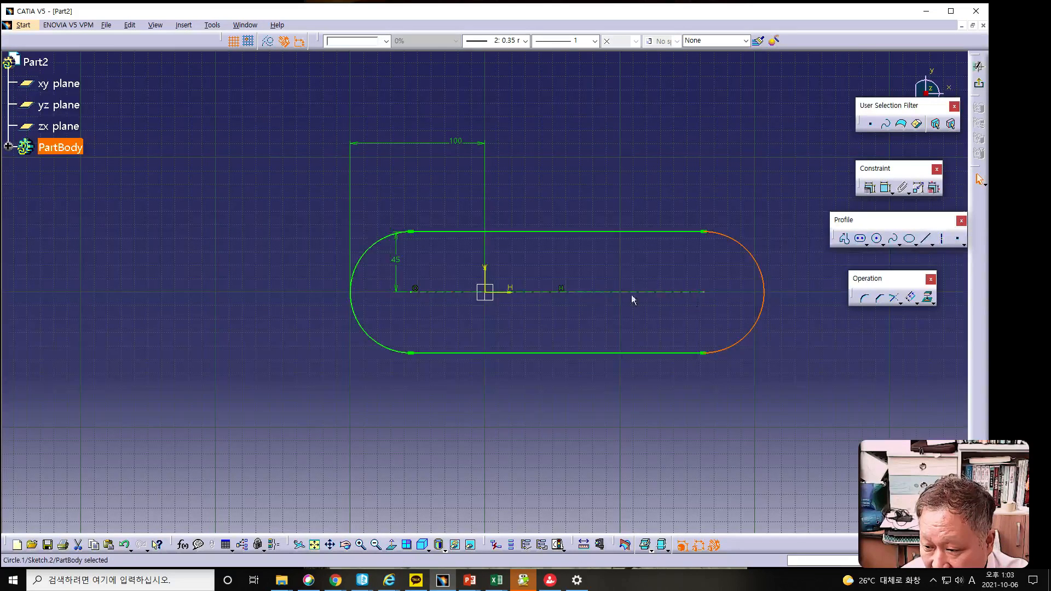
ctrl+click(485, 278)
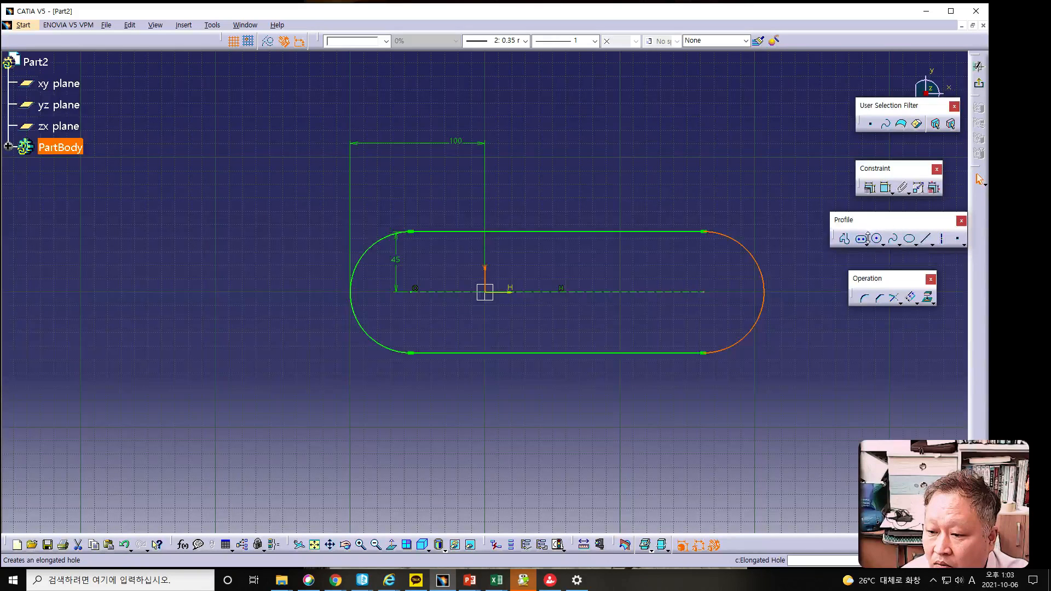
click(885, 187)
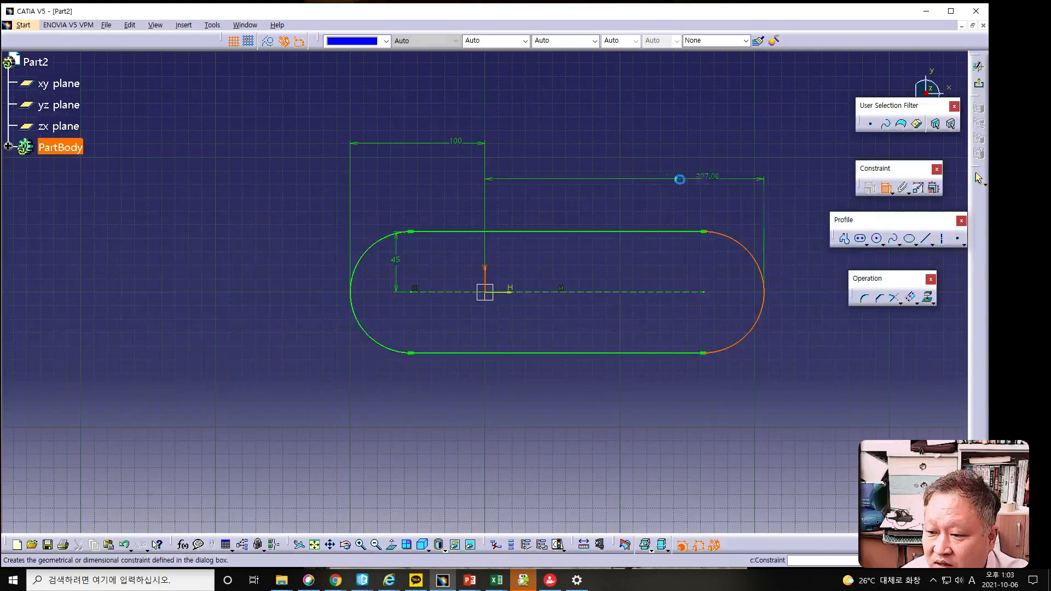
click(655, 181)
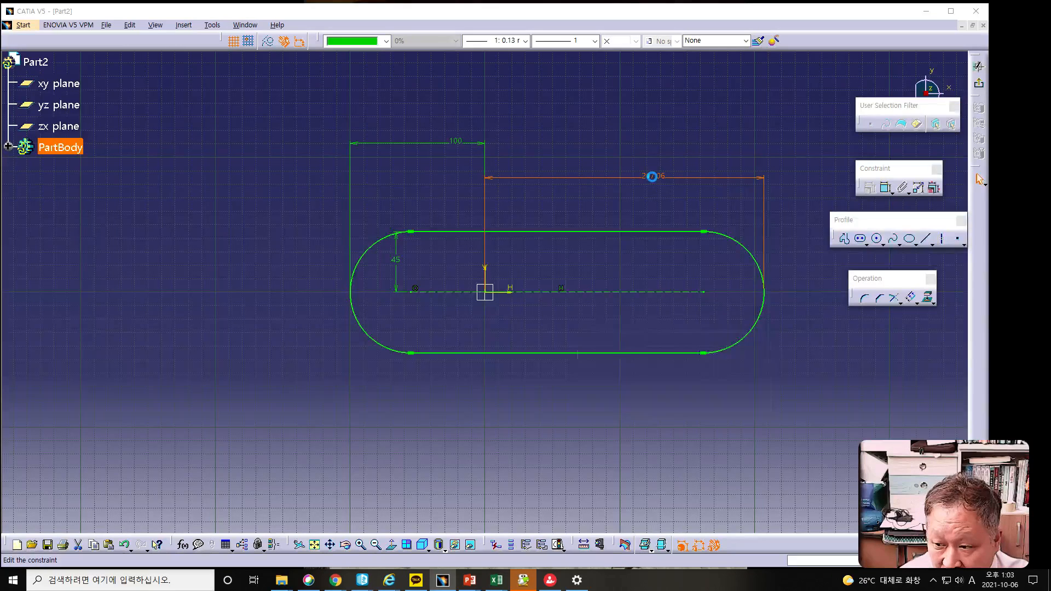
double_click(654, 178)
text(140)
key(Return)
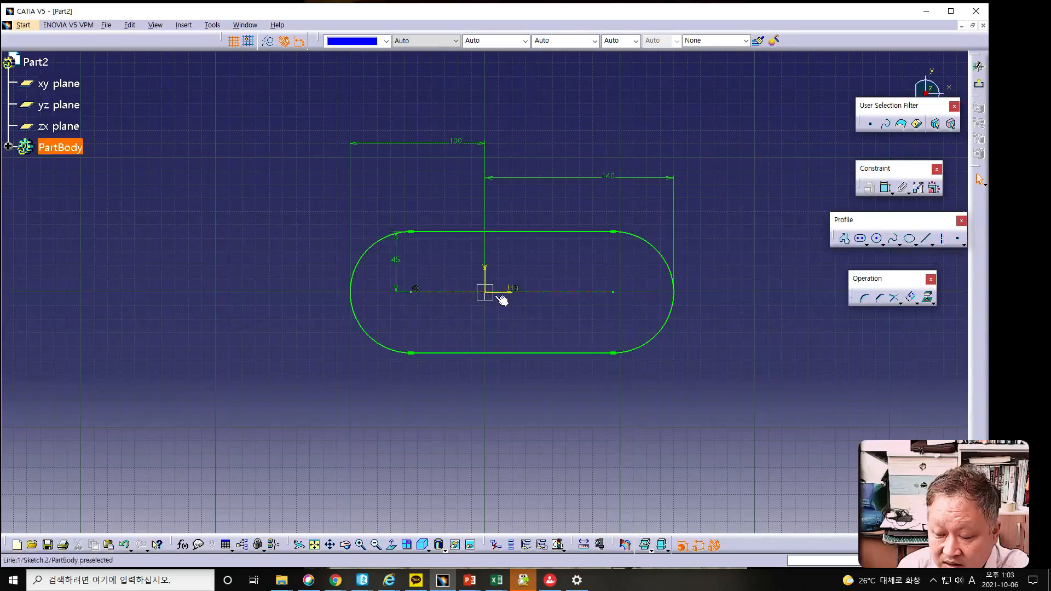
- Exit the finished sketch and open a new sketch on the plane offset 50 mm from the xy plane
ctrl+middle_drag(543, 315, 537, 255)
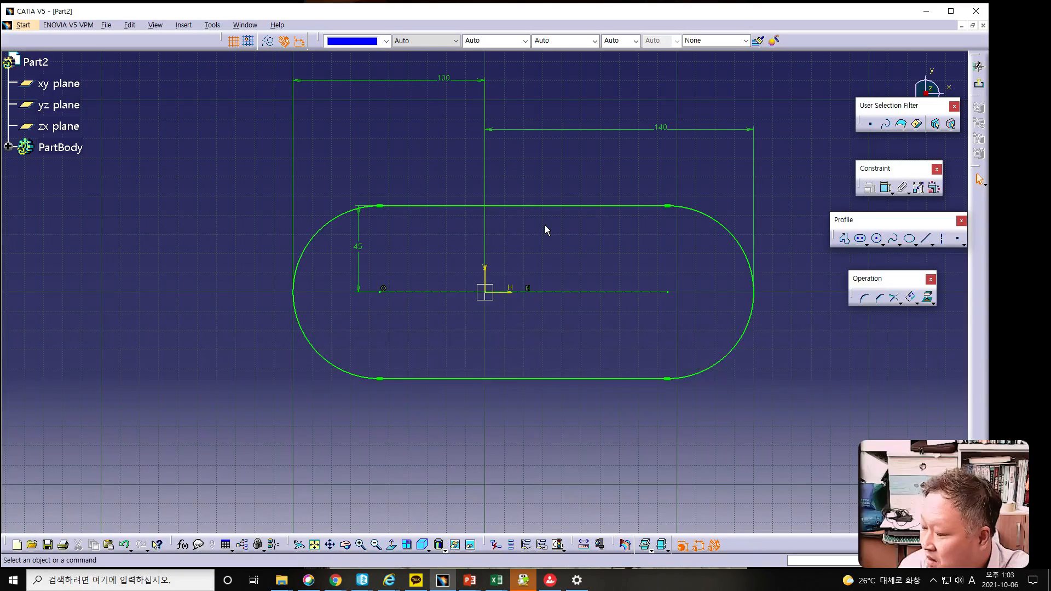
ctrl+middle_drag(608, 284, 582, 279)
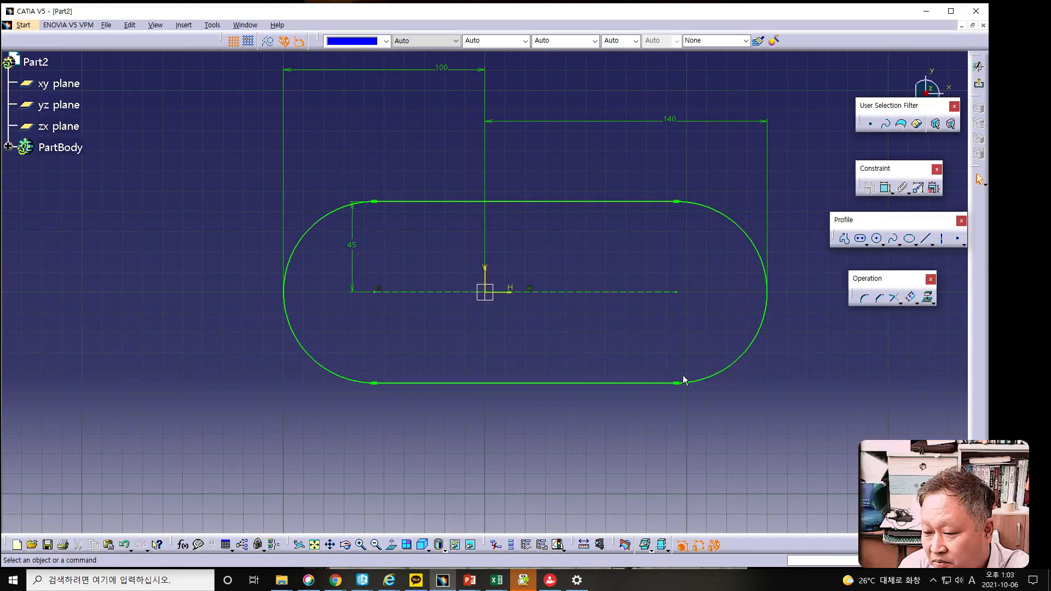
click(979, 86)
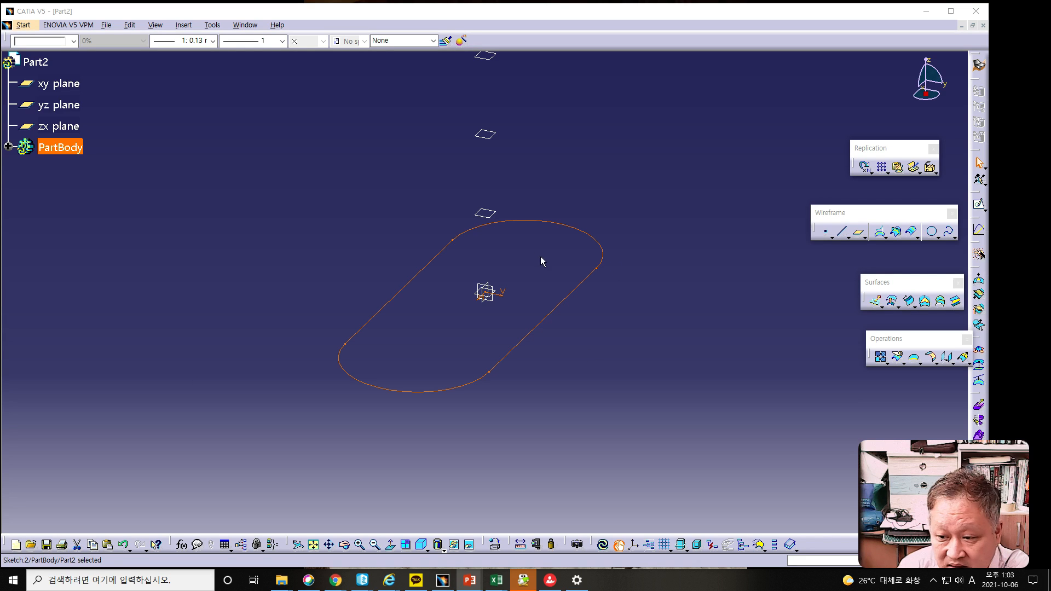
click(498, 219)
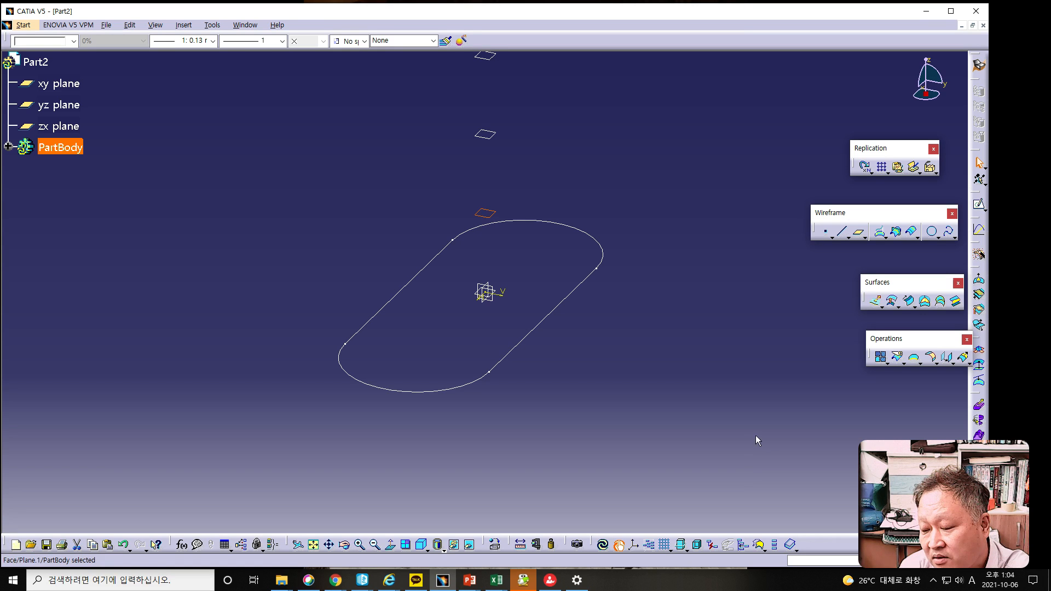
click(979, 205)
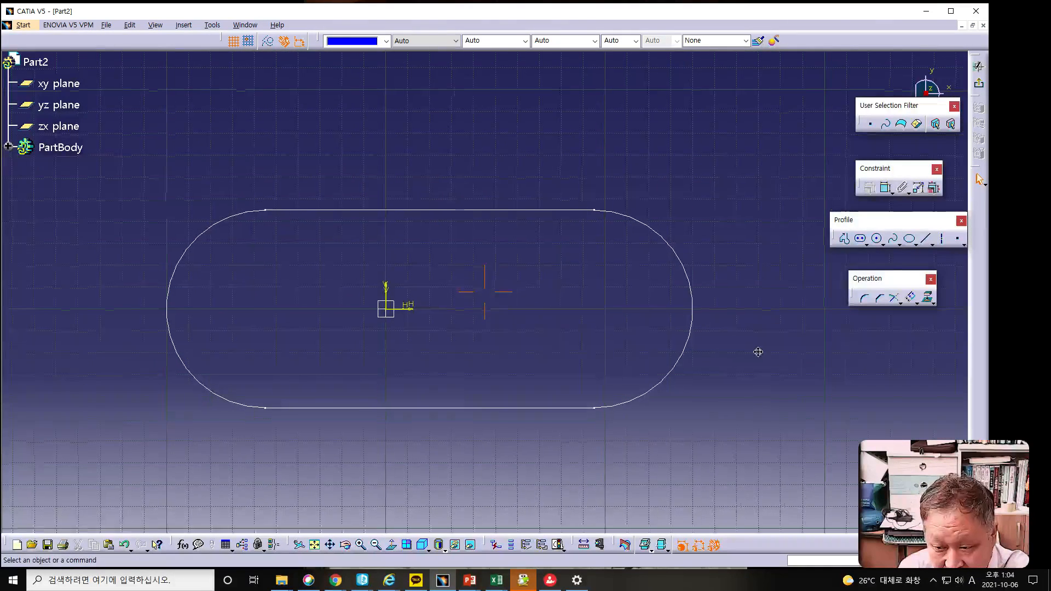
- Project the whole elongated-hole profile from the xy plane sketch onto the current sketch plane
click(929, 299)
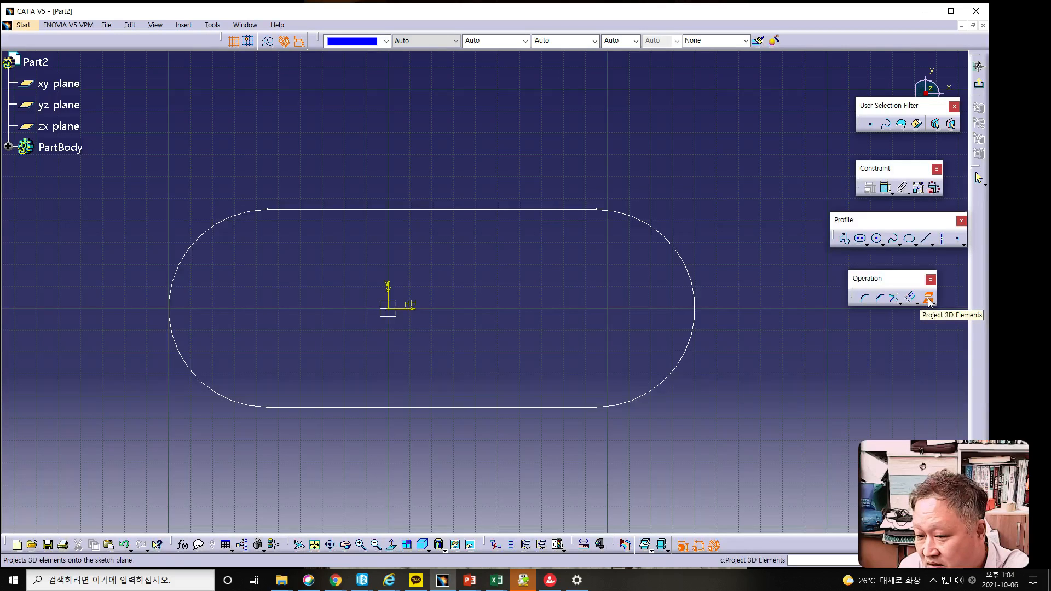
click(929, 298)
drag(127, 189, 723, 440)
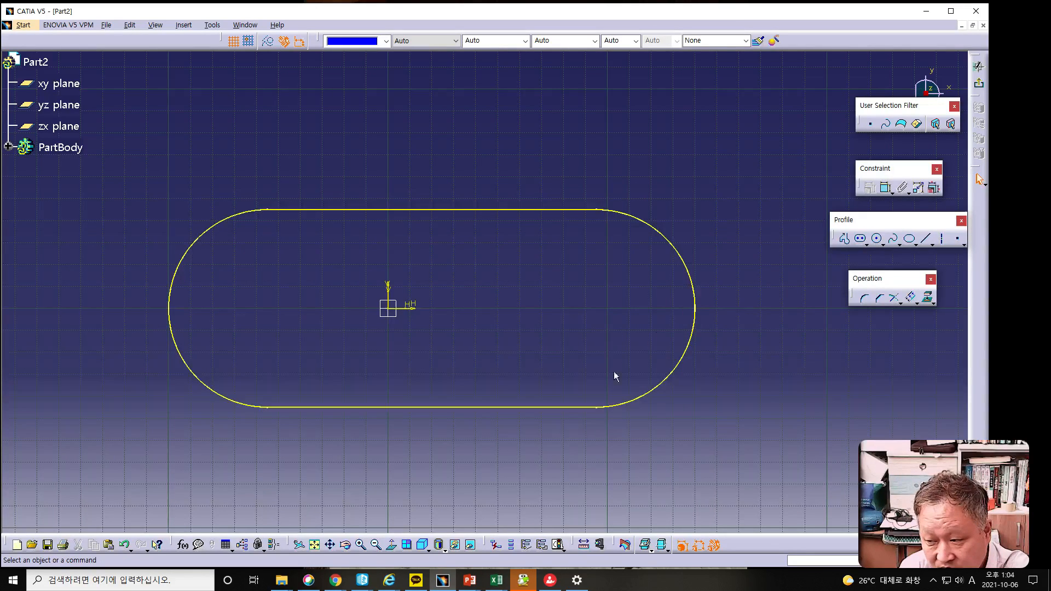
- Offset the projected elongated-hole profile inward with an offset value of -5 mm and one instance
mouse_move(543, 438)
middle_down()
mouse_move(533, 443)
mouse_move(527, 422)
mouse_move(532, 399)
mouse_move(542, 403)
middle_up()
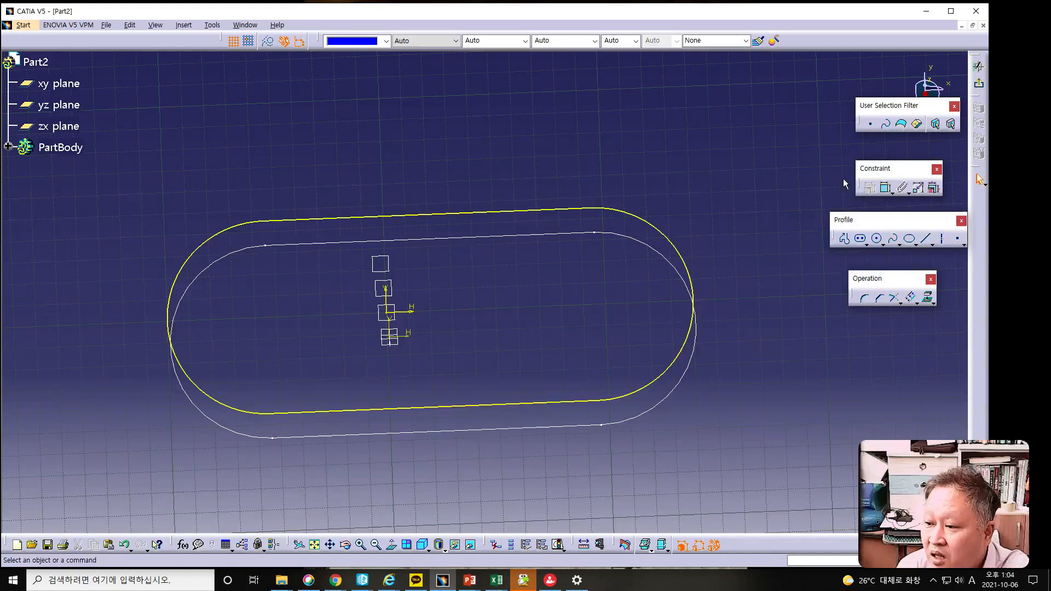
click(914, 306)
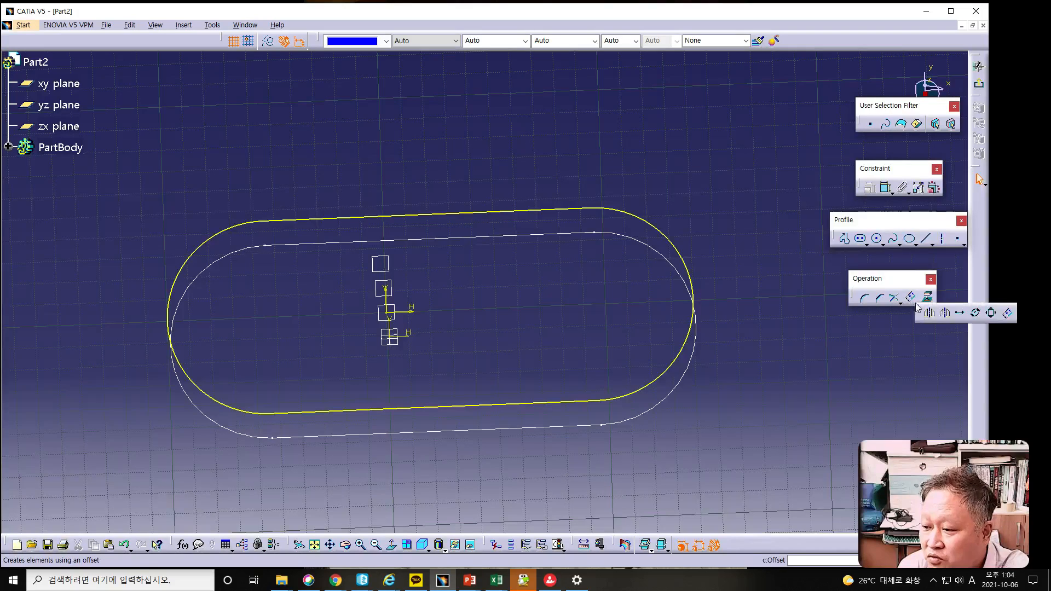
click(1006, 316)
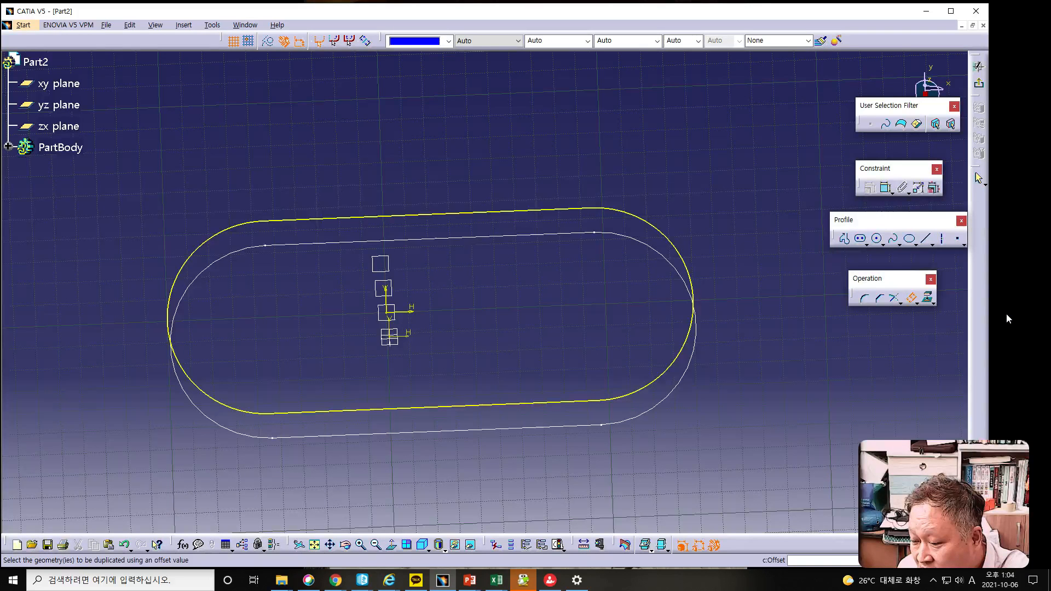
click(418, 216)
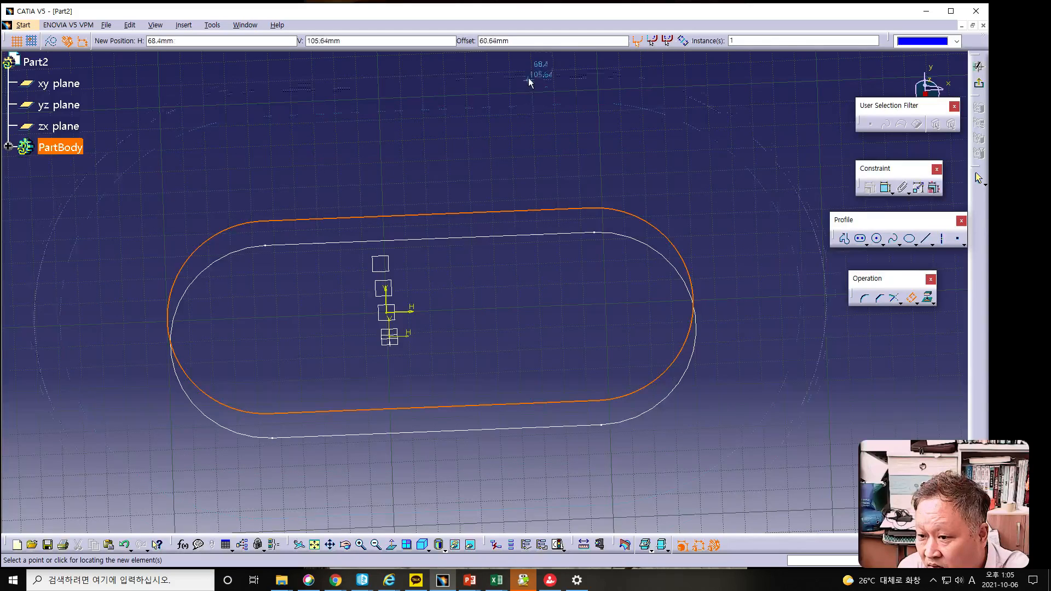
click(475, 41)
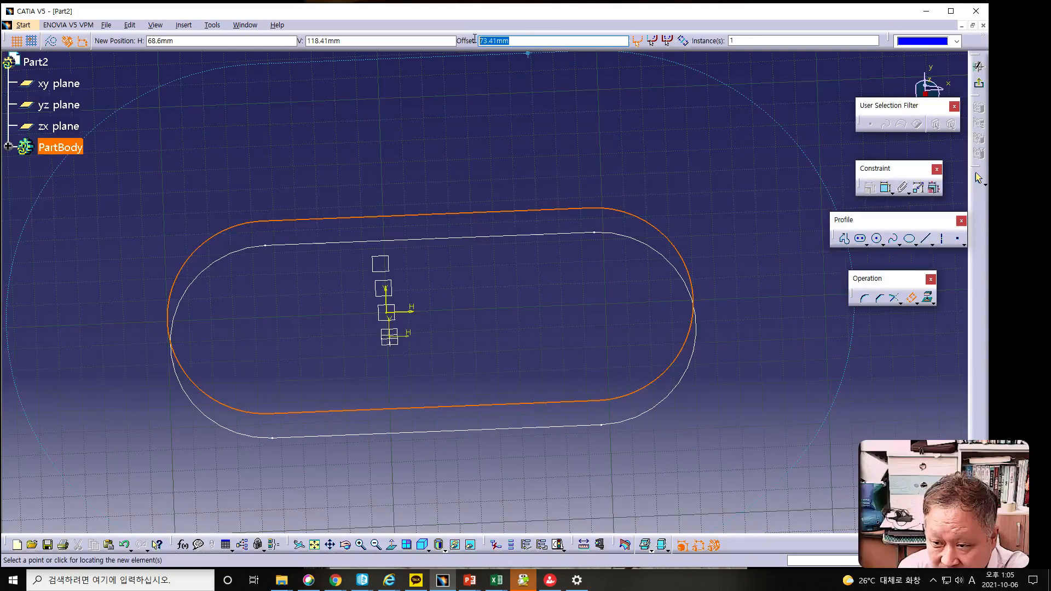
text(-)
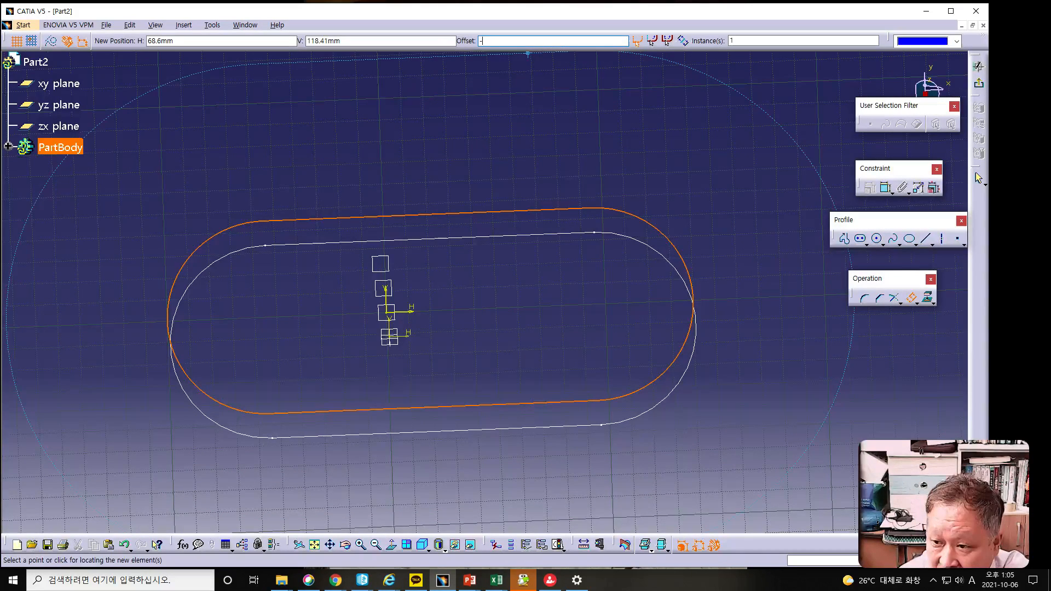
text(5)
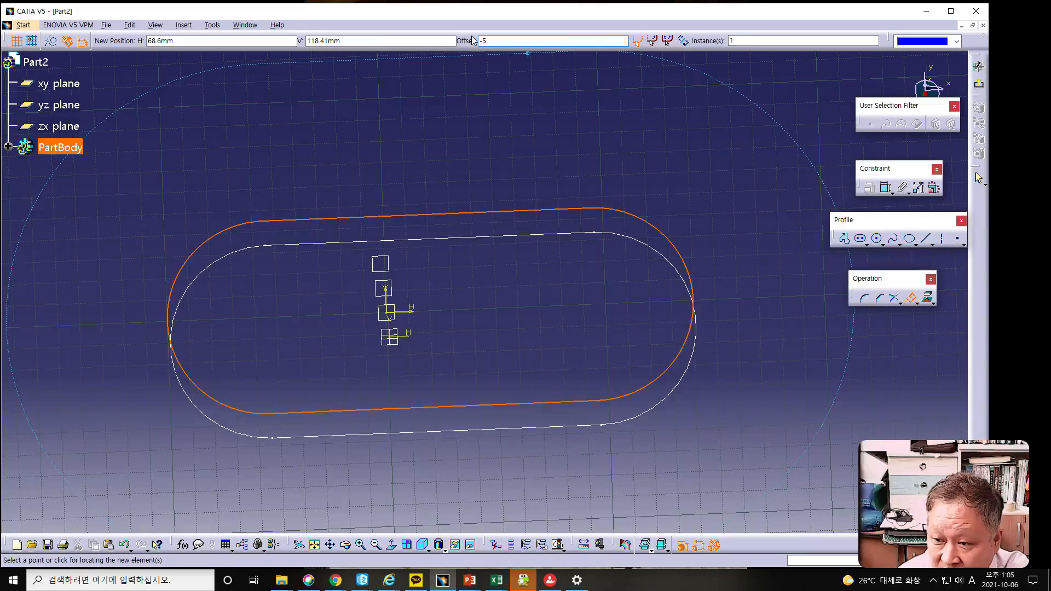
key(Return)
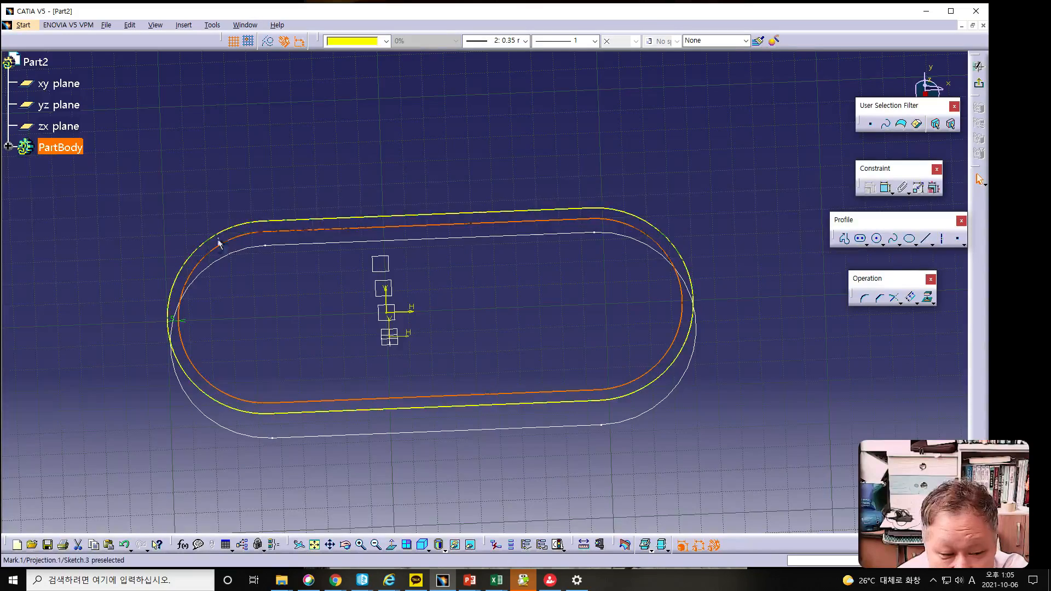
- Delete the original projected elongated-hole profile from the sketch, keeping its offset copy, and view the sketch plane straight on
mouse_move(277, 300)
middle_down()
mouse_move(279, 326)
mouse_move(457, 323)
mouse_move(470, 333)
mouse_move(471, 367)
mouse_move(465, 351)
middle_up()
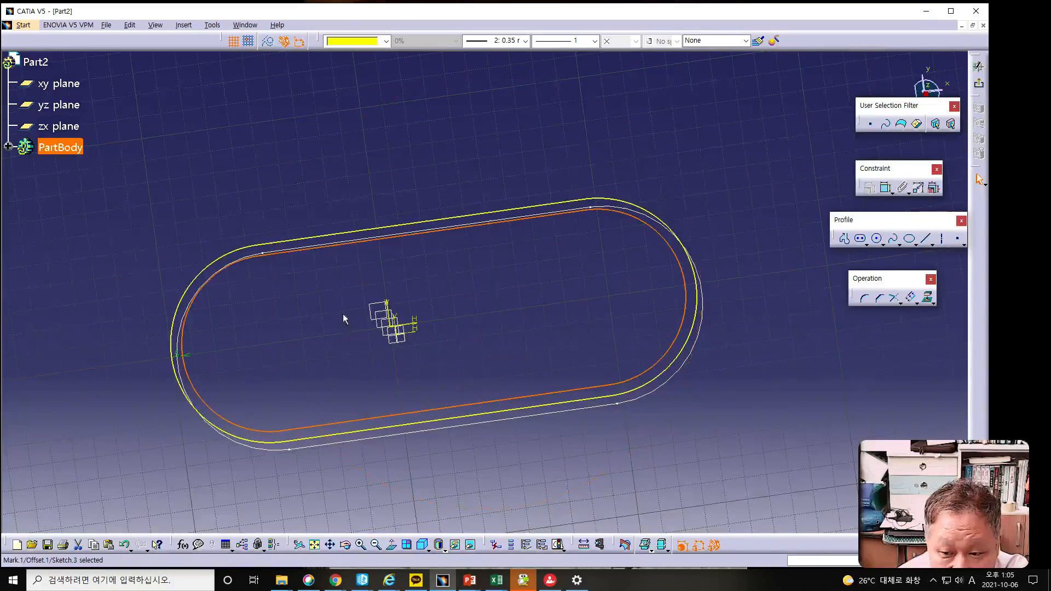
click(253, 244)
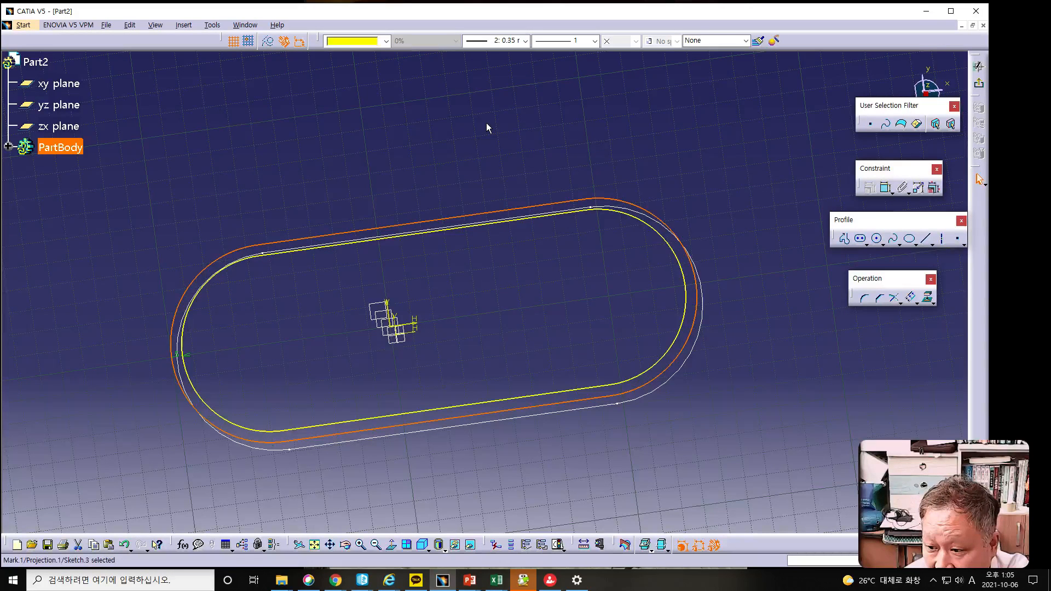
key(Delete)
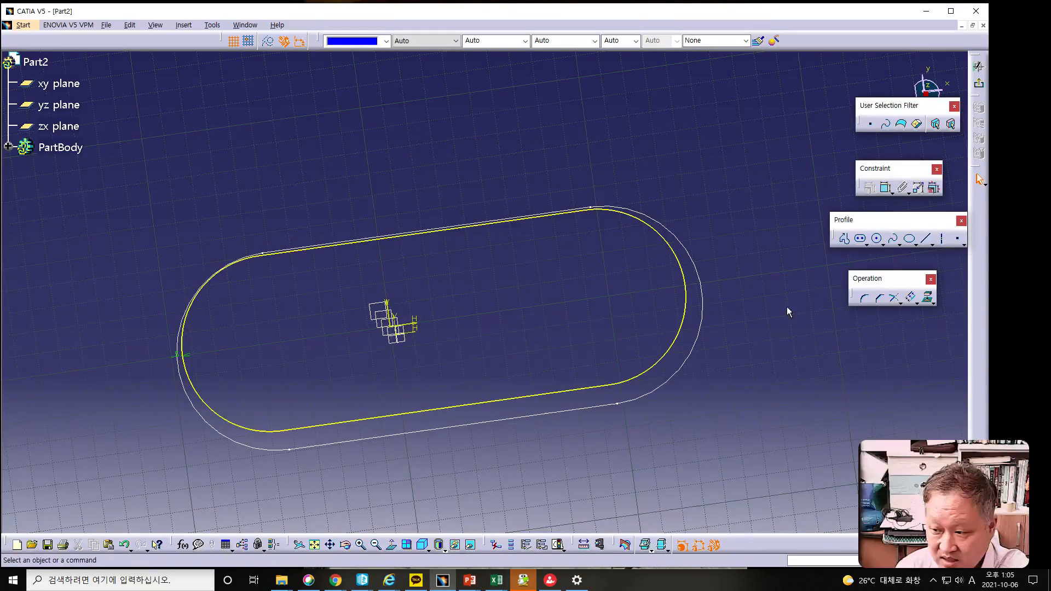
click(315, 545)
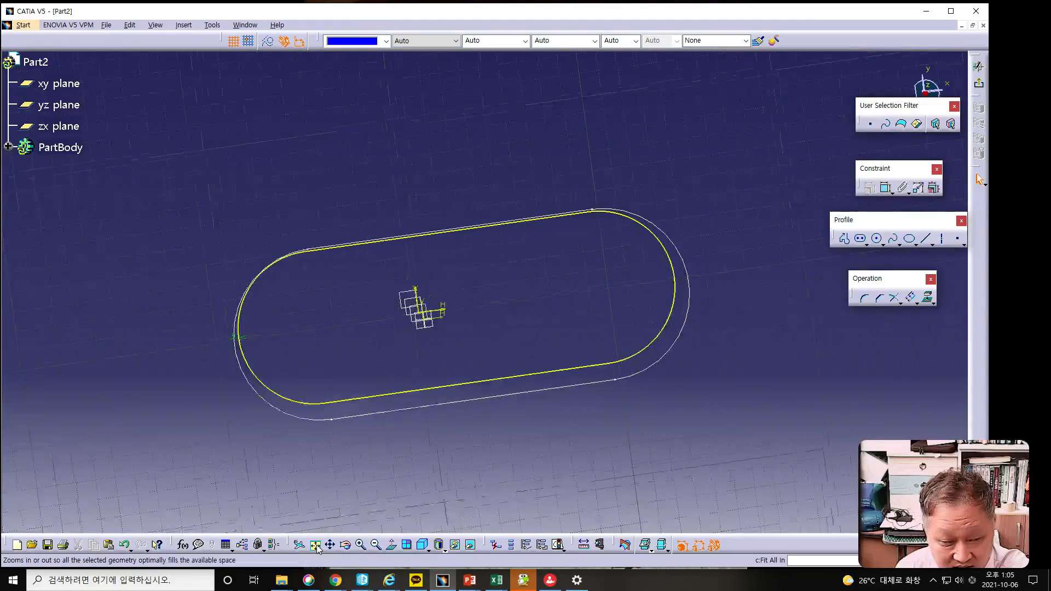
click(391, 546)
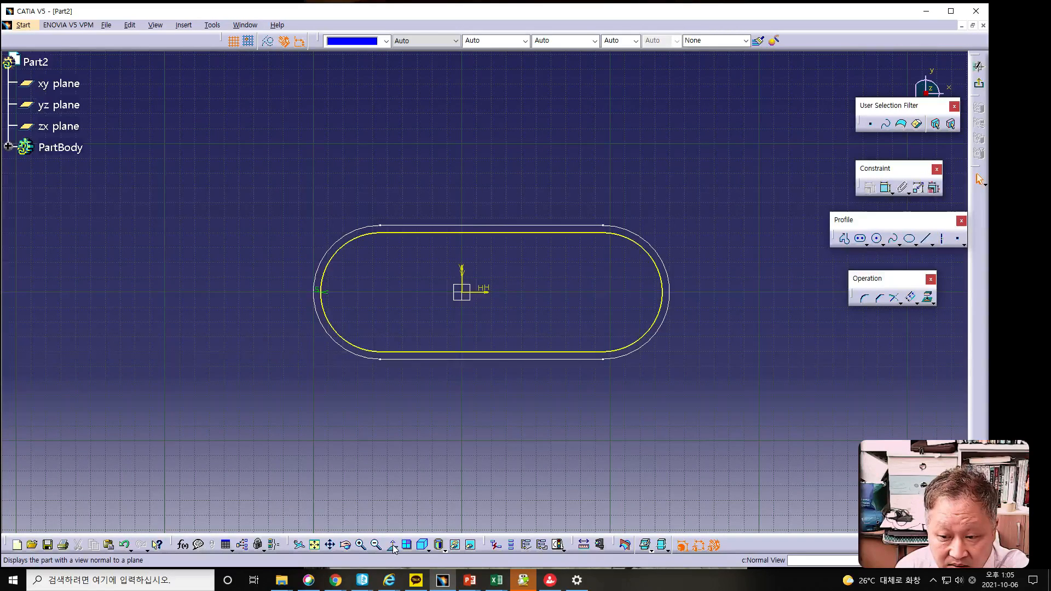
- Set the profile's offset dimension to -5 mm so the copy lies outside the original elongated hole
ctrl+middle_drag(286, 367, 239, 317)
double_click(154, 290)
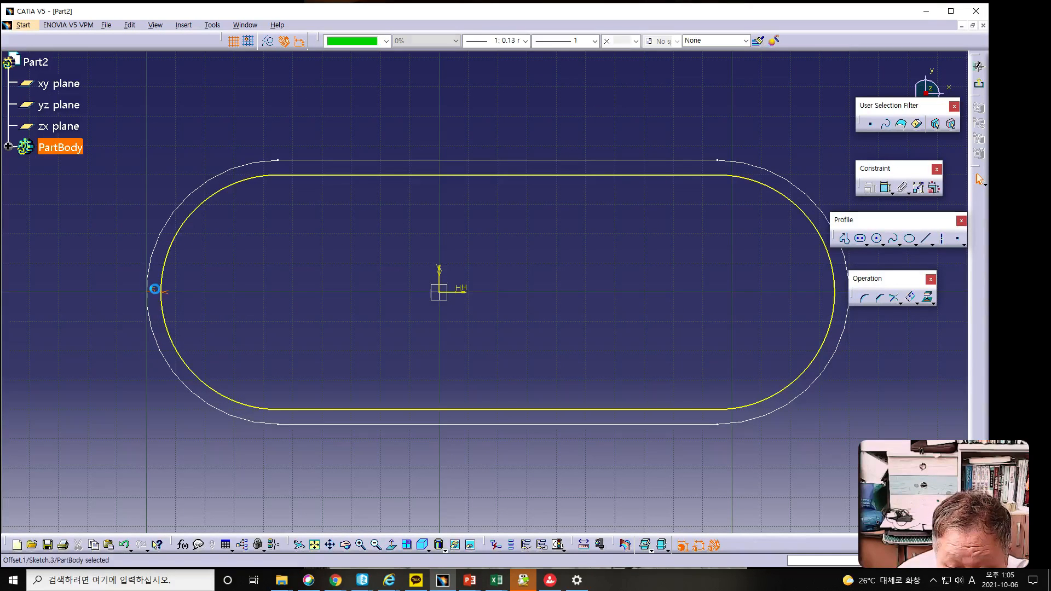
click(182, 314)
text(-5mm)
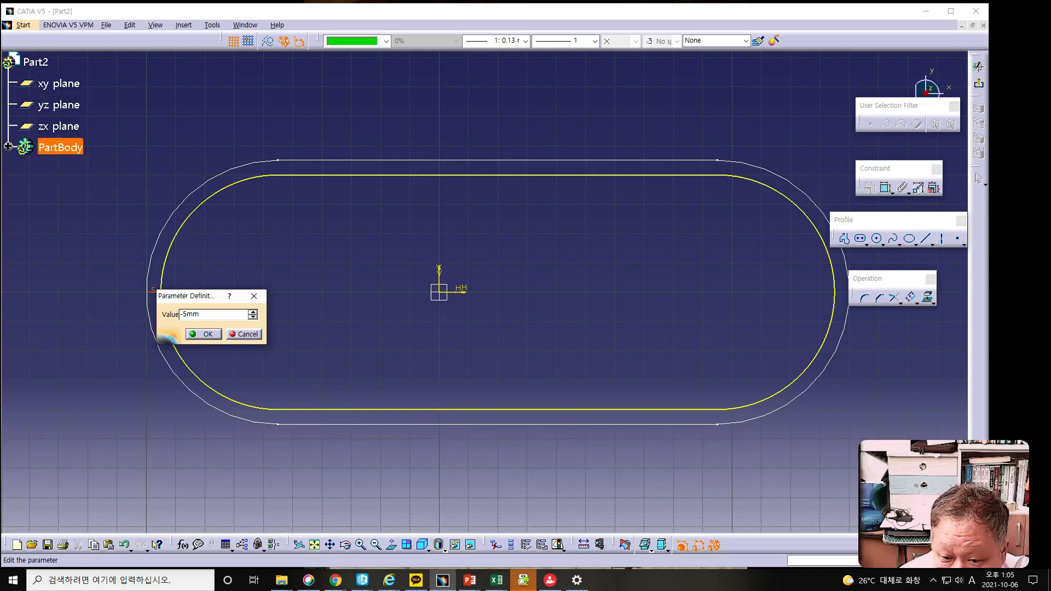
click(204, 334)
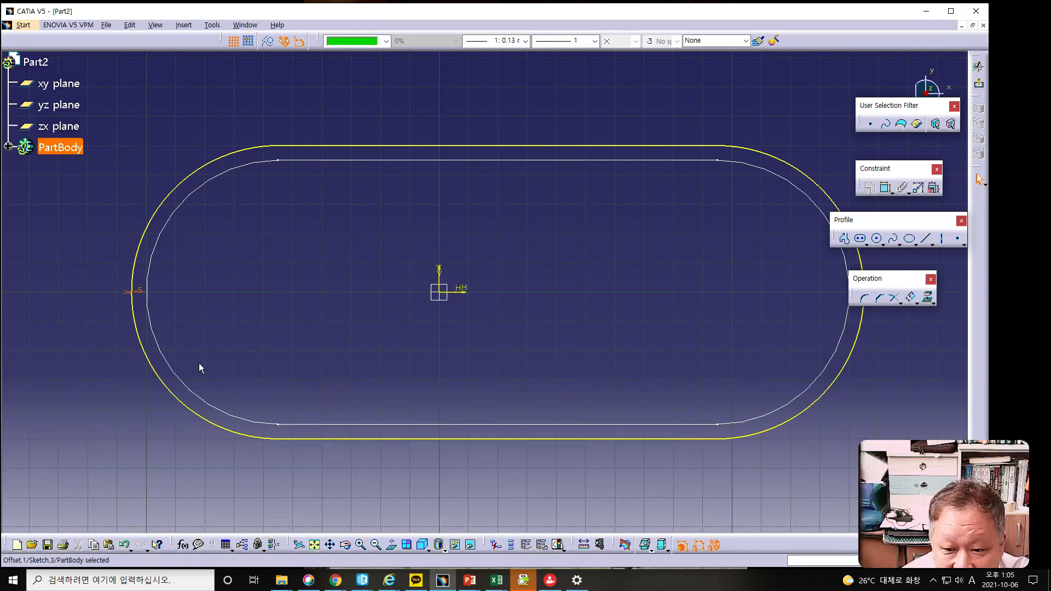
click(281, 279)
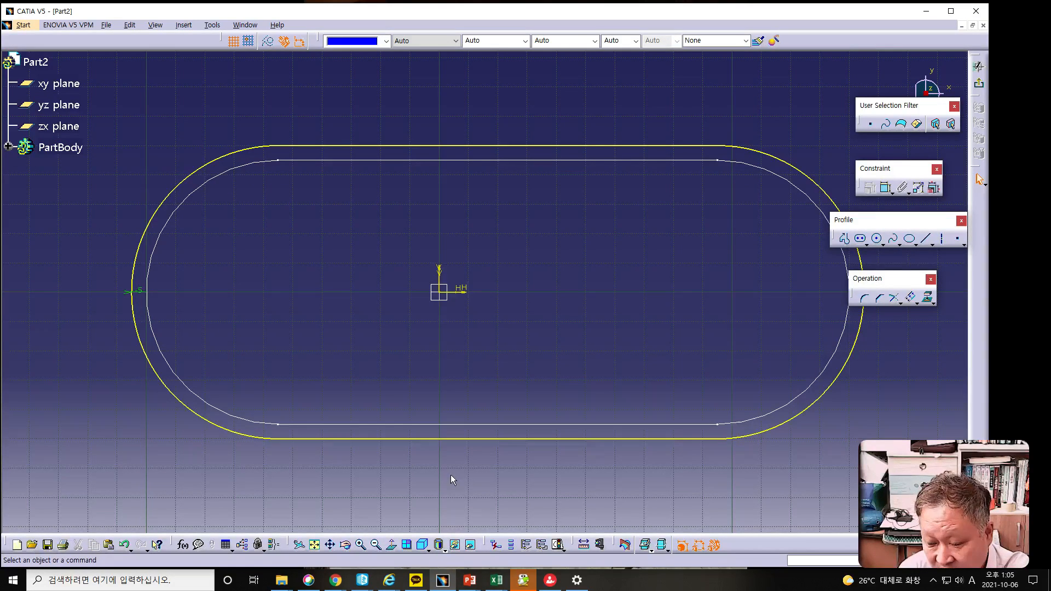
- Exit the finished sketch and open a new sketch on the plane offset 100 mm from the xy plane
ctrl+middle_drag(473, 474, 485, 481)
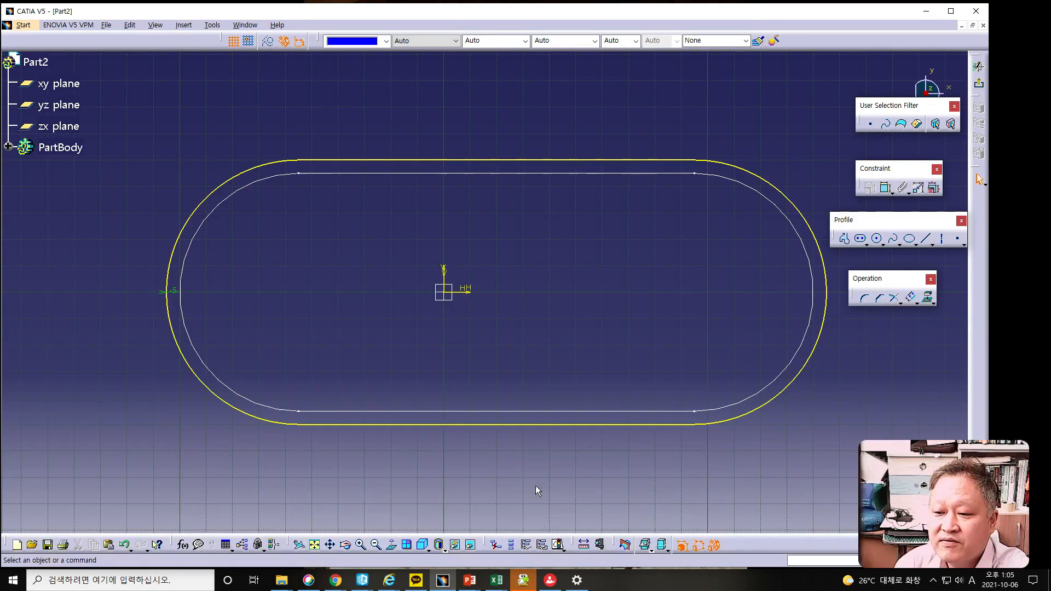
click(979, 84)
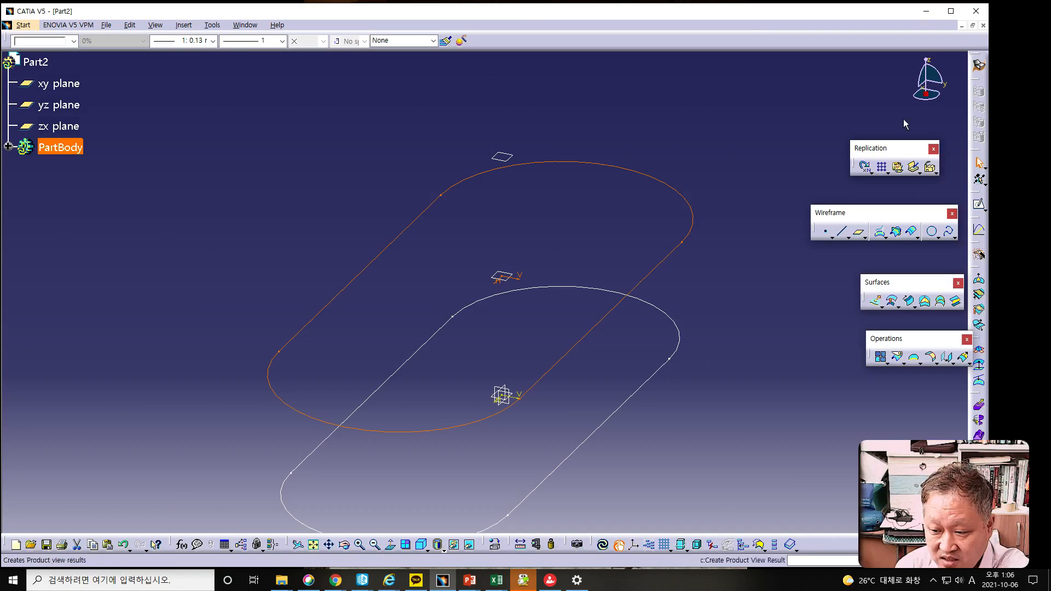
middle_drag(689, 393, 690, 421)
middle_drag(616, 434, 509, 433)
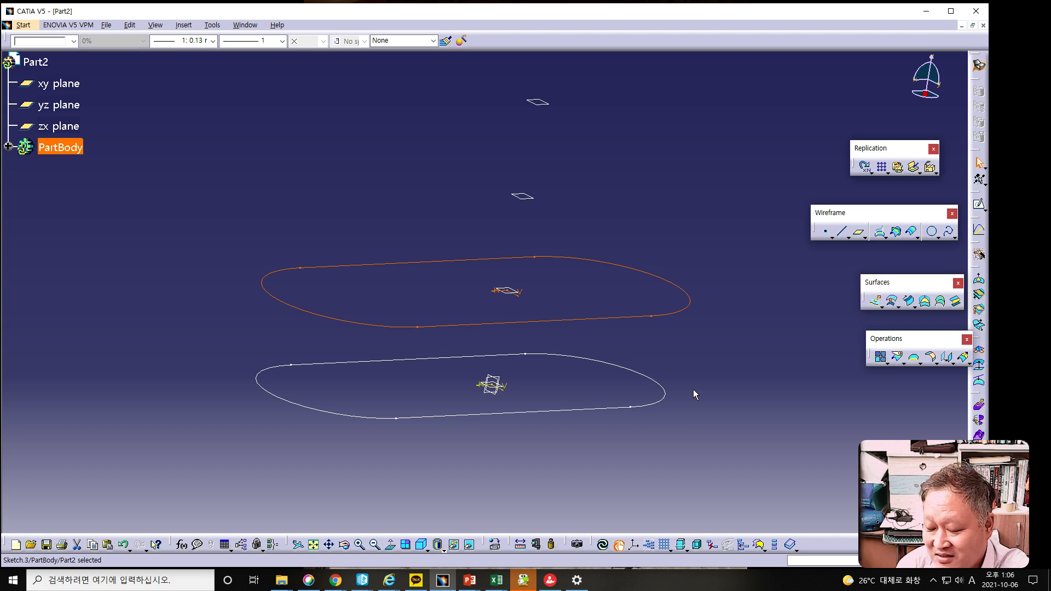
click(470, 581)
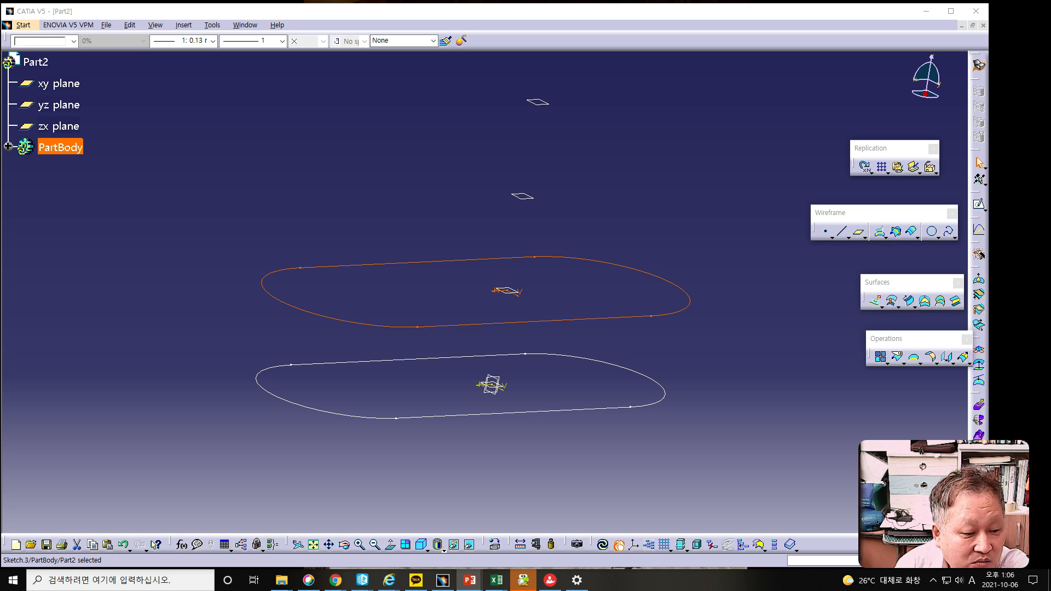
click(523, 197)
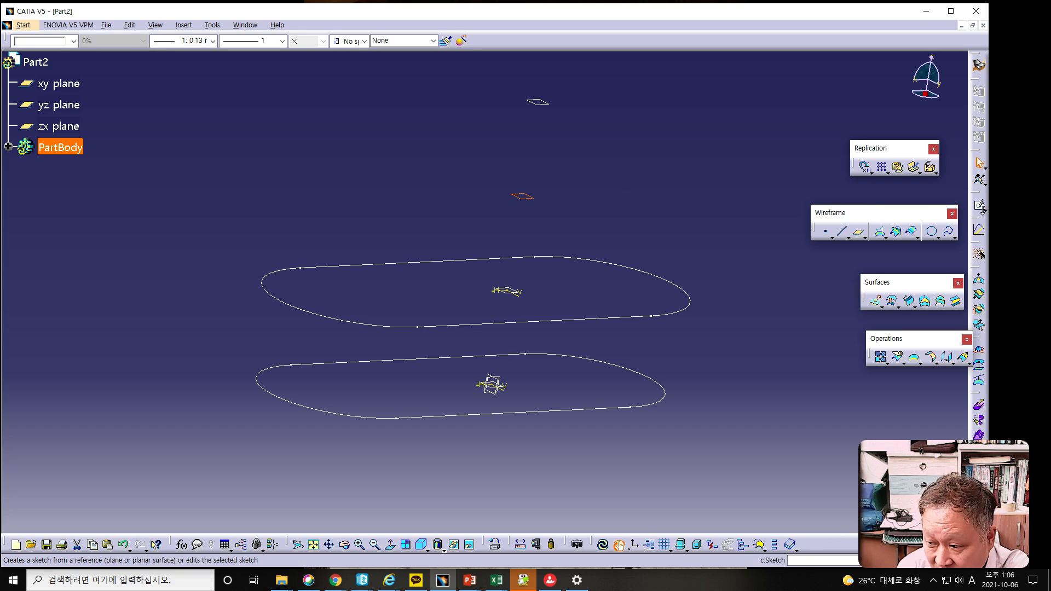
click(979, 207)
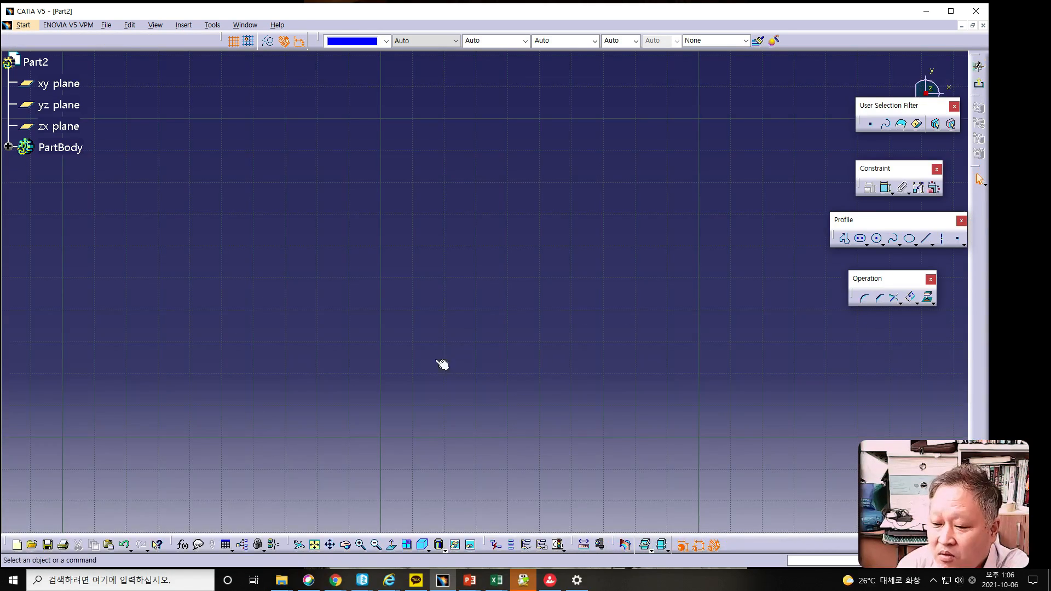
click(314, 546)
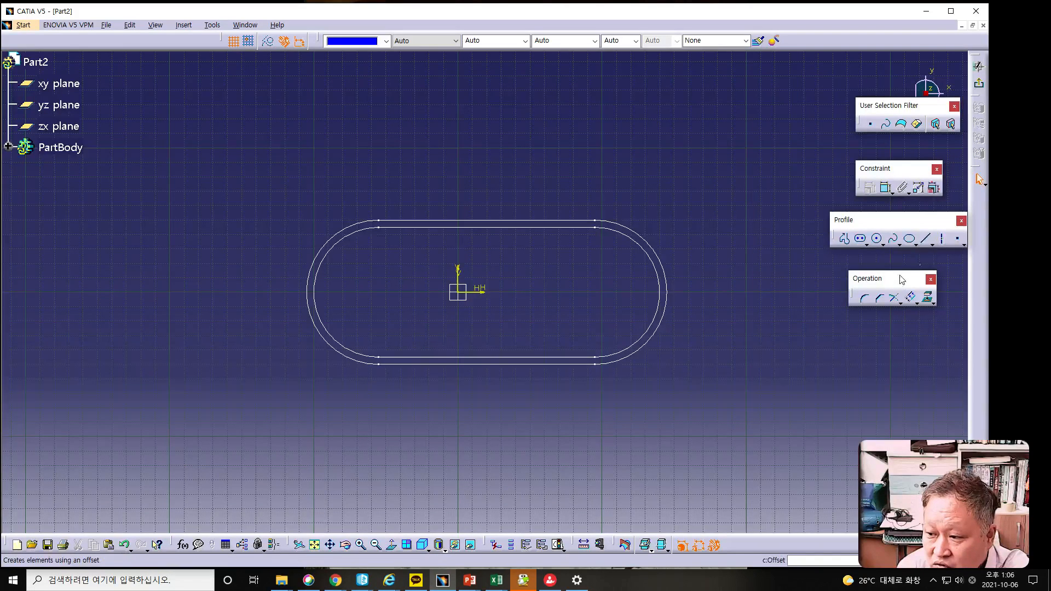
- Try to project only the upper straight edge of the outer elongated hole onto the sketch, and undo the projection
click(928, 300)
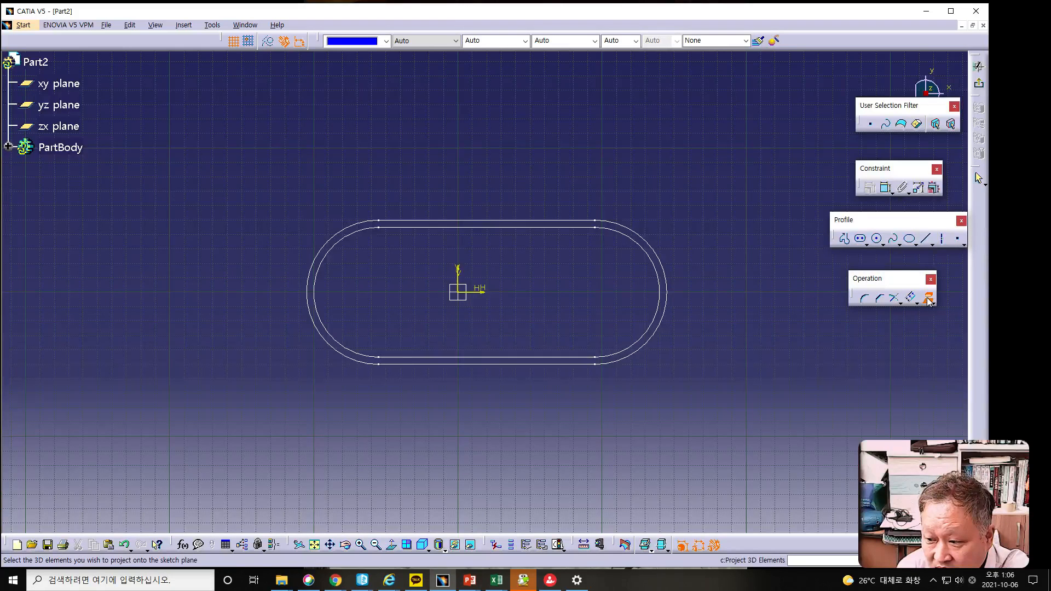
click(582, 225)
middle_drag(536, 449, 553, 418)
click(491, 216)
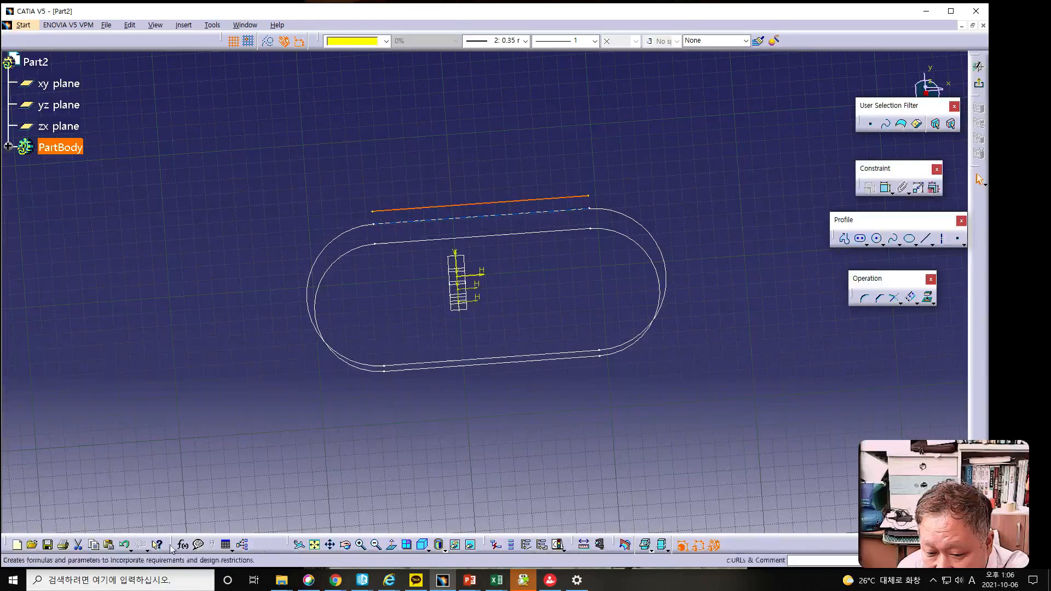
click(125, 548)
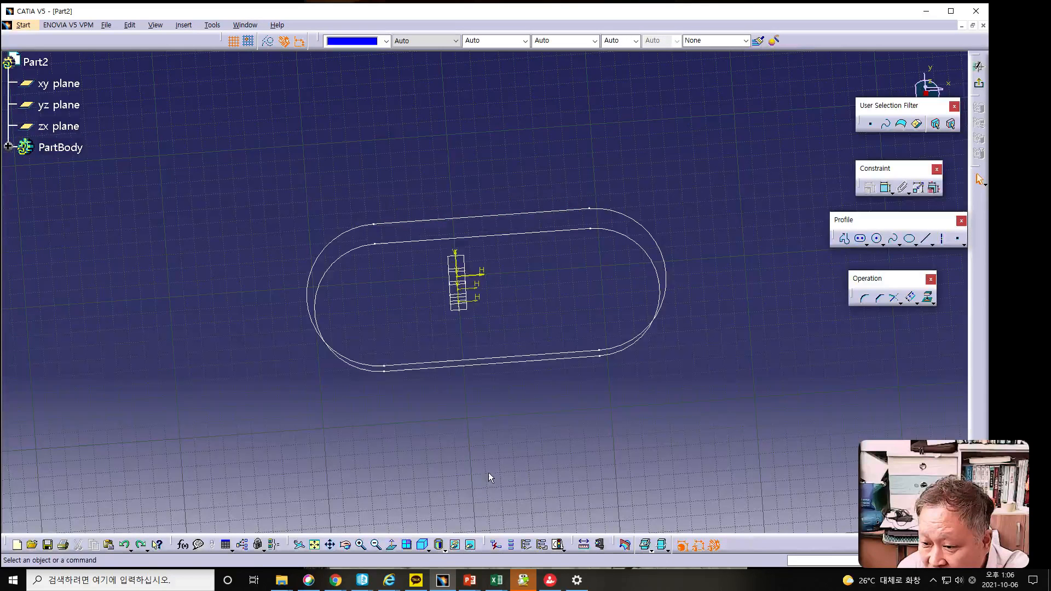
- Project all four edges of the 50 mm plane's elongated-hole profile onto the current sketch plane
click(436, 218)
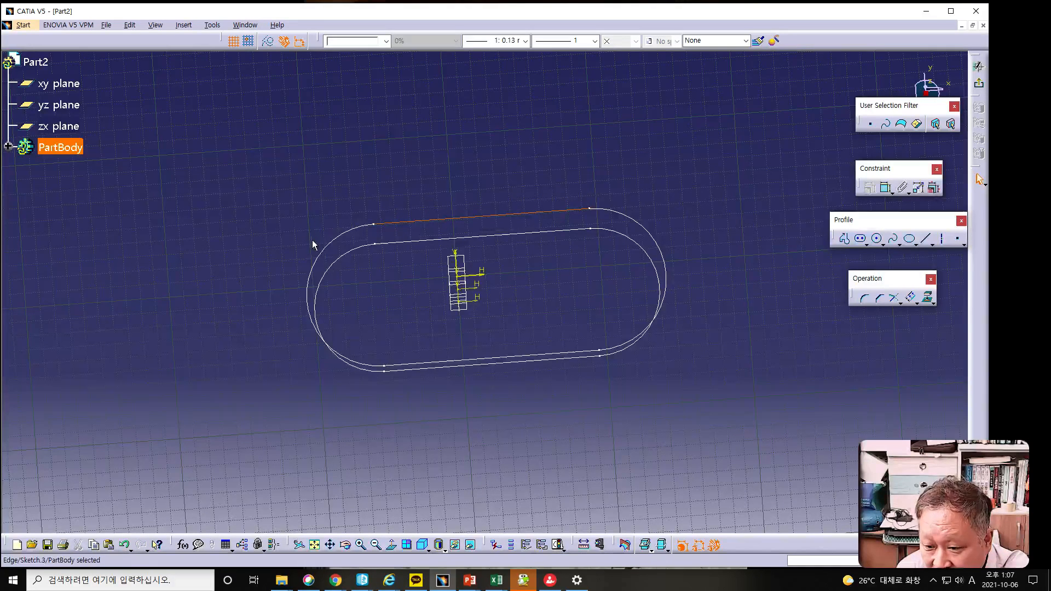
click(322, 252)
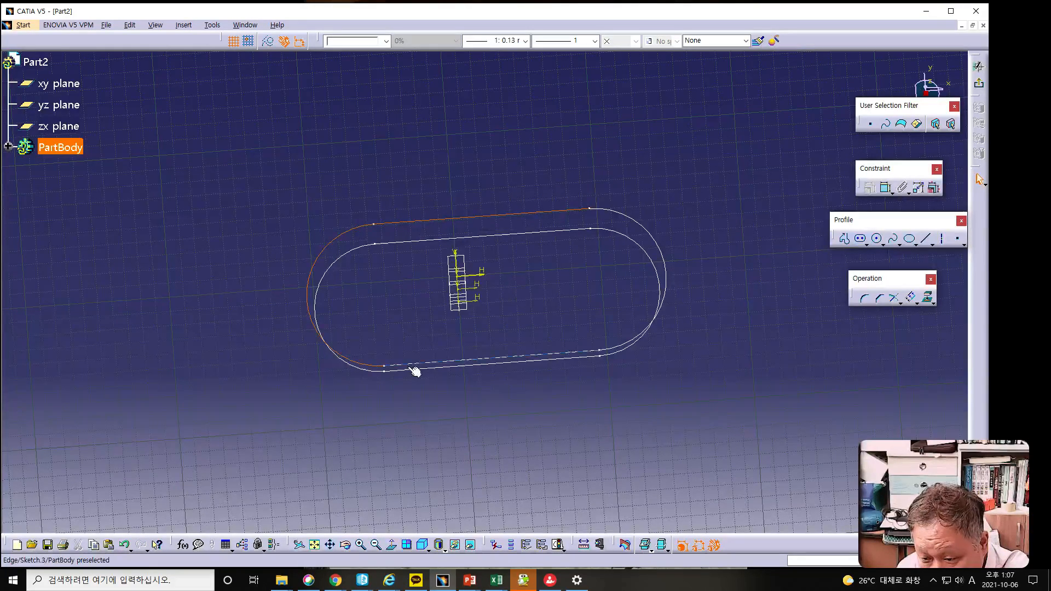
click(411, 362)
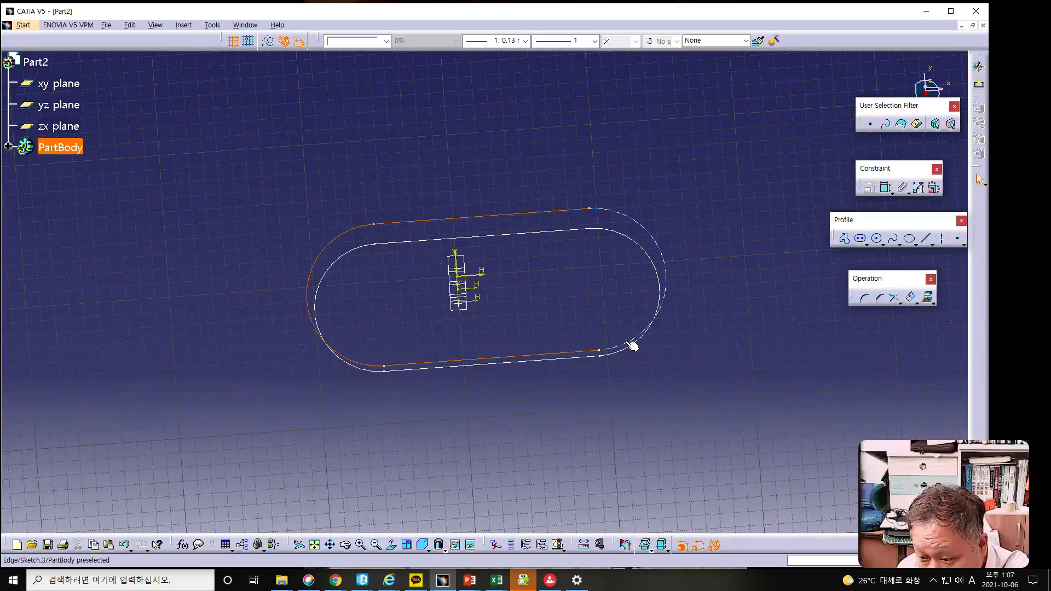
click(657, 236)
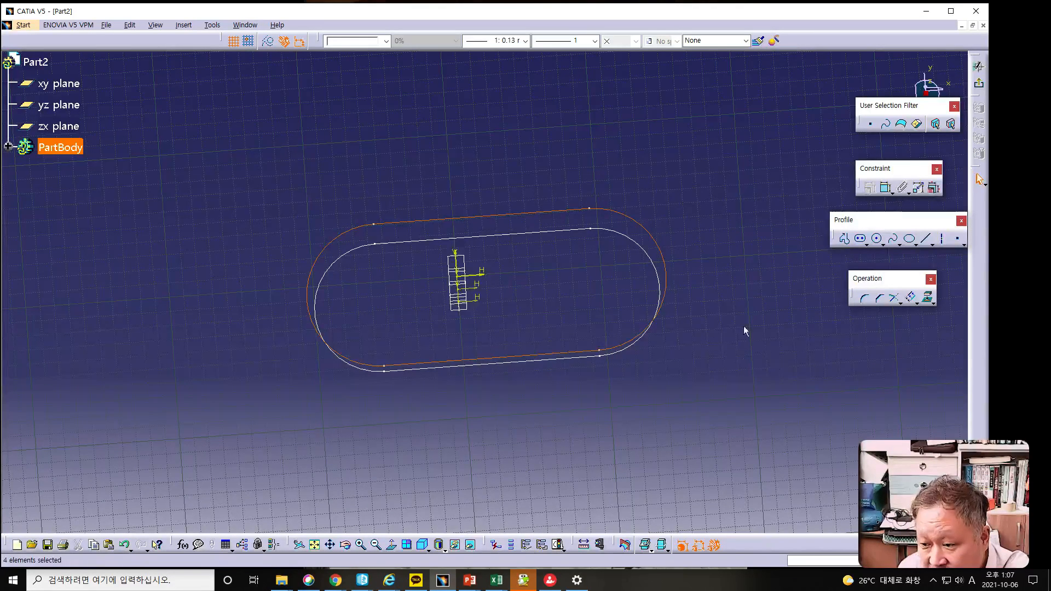
click(928, 298)
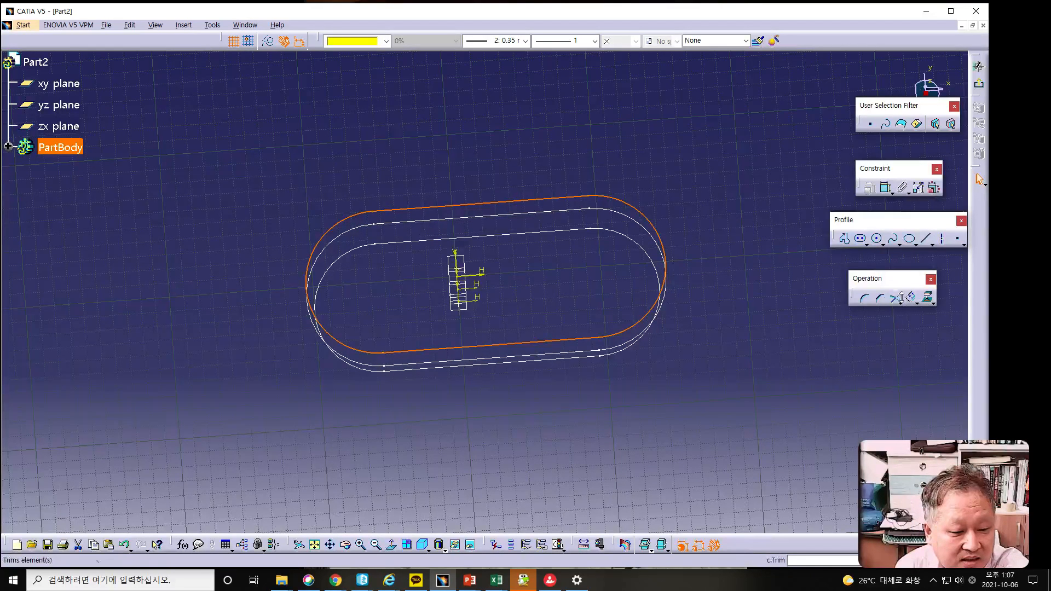
click(675, 325)
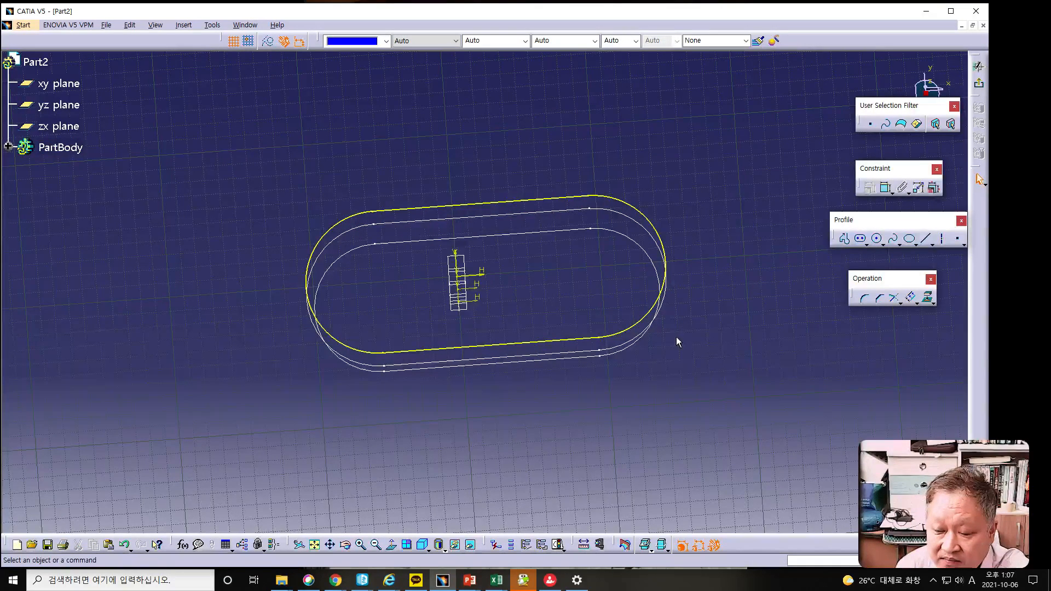
- Exit the projected-profile sketch and open a new sketch on the plane offset 150 mm from the xy plane
middle_drag(495, 359, 490, 312)
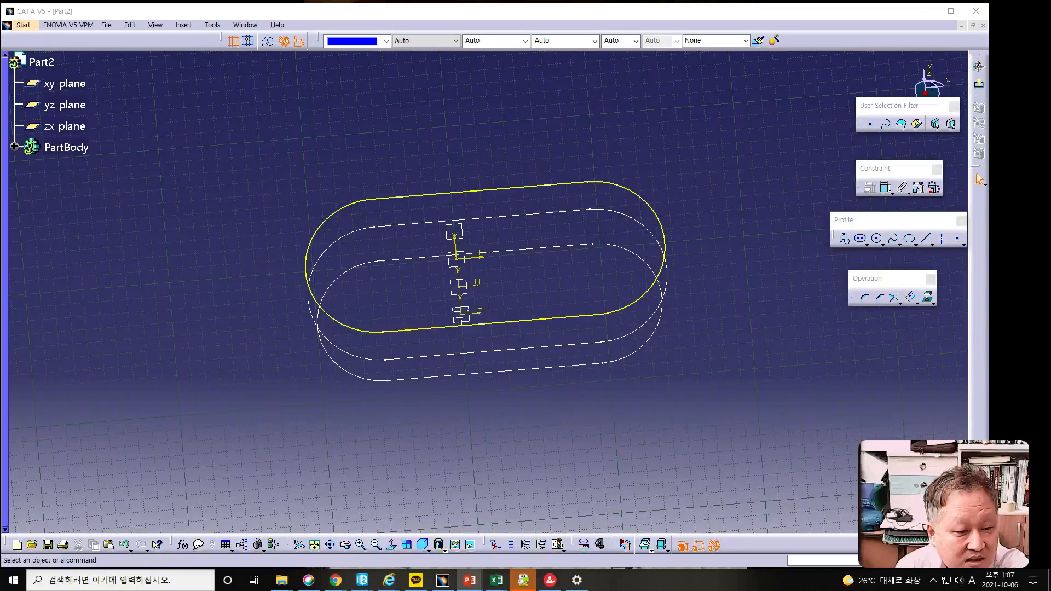
click(978, 86)
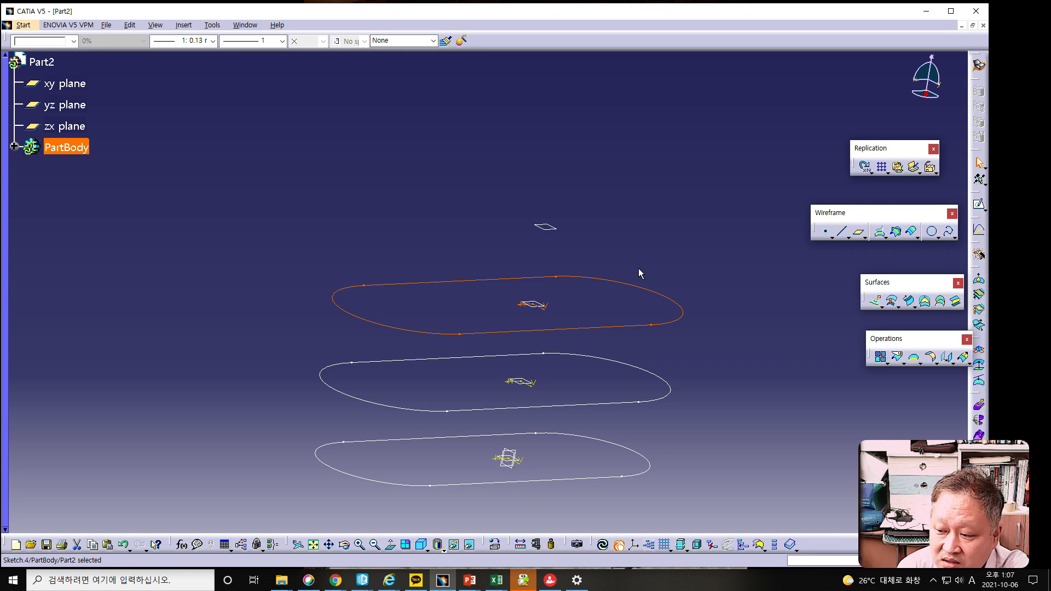
middle_drag(659, 277, 648, 241)
click(532, 183)
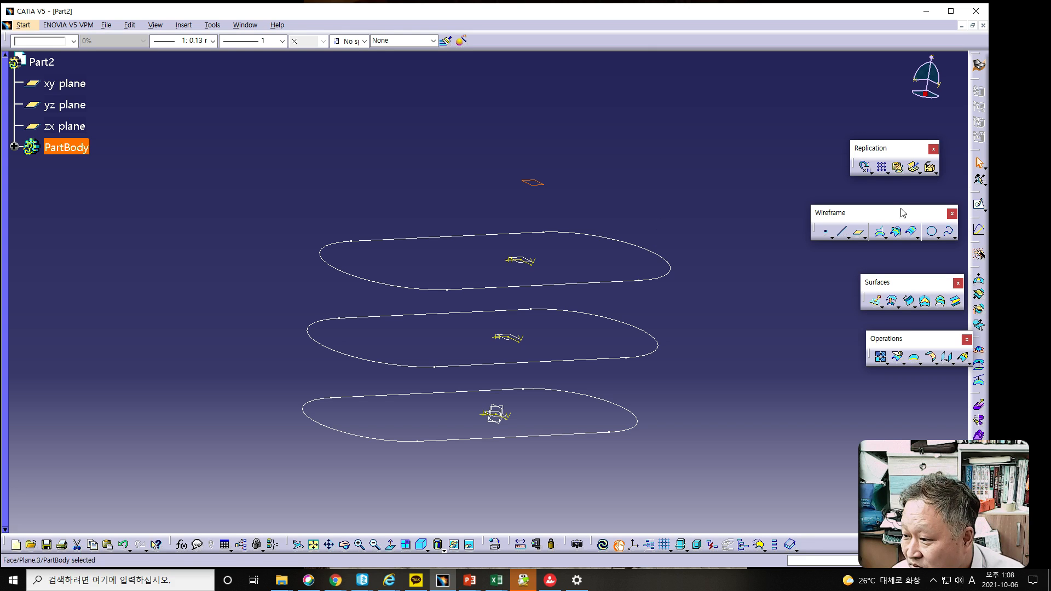
click(979, 205)
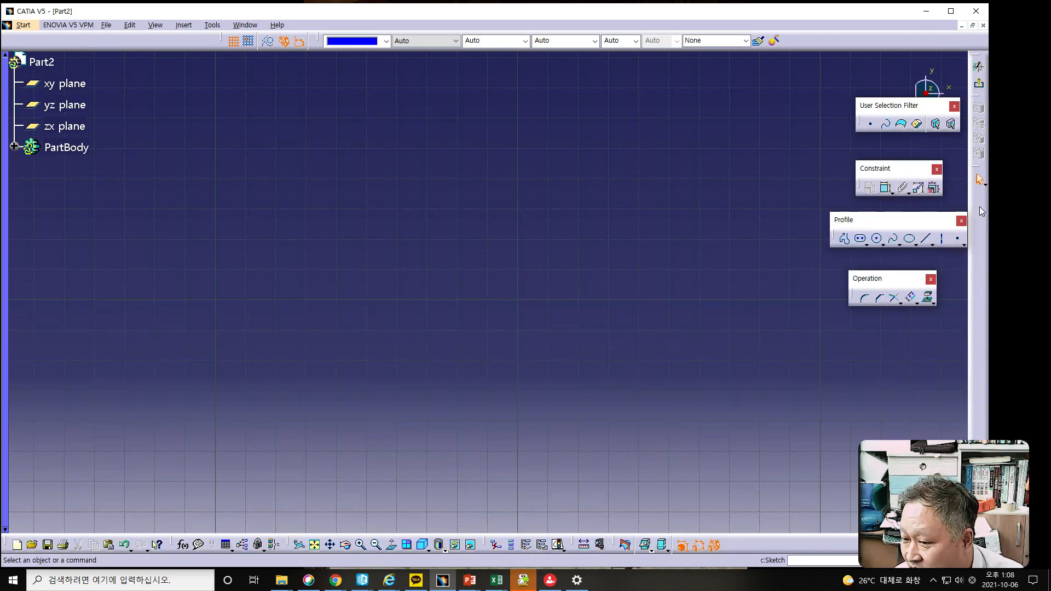
click(315, 545)
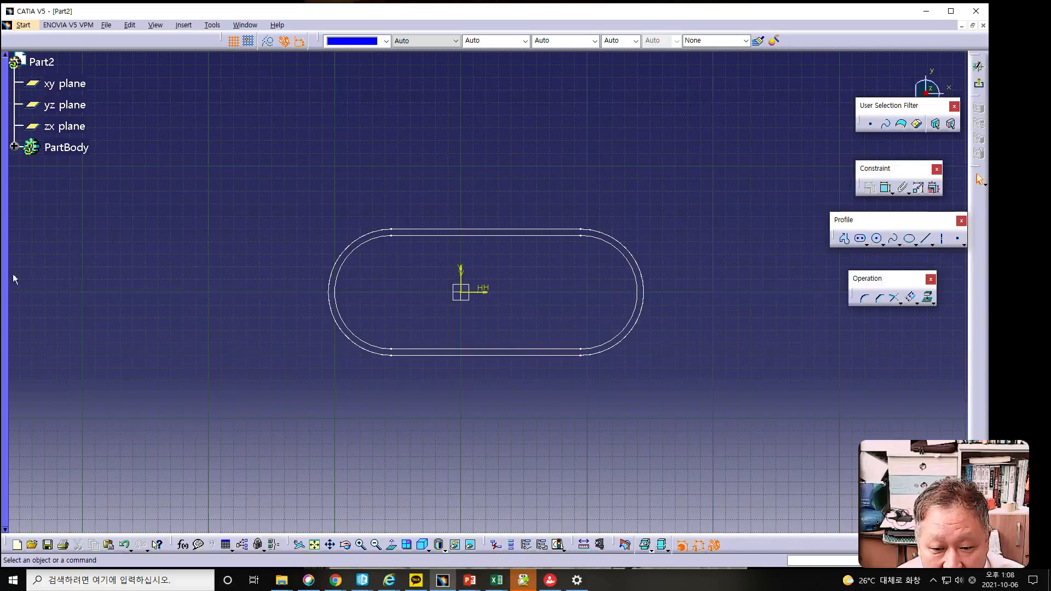
- Expand the PartBody in the tree and sketch a circle centred on the horizontal axis inside the right half of the elongated profiles
click(14, 147)
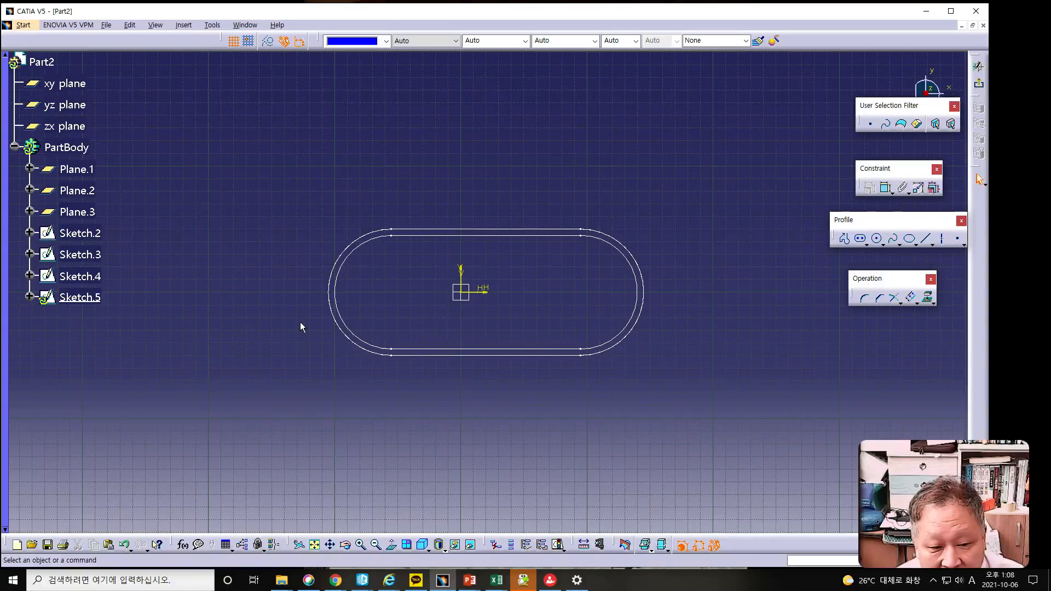
middle_drag(543, 412, 472, 360)
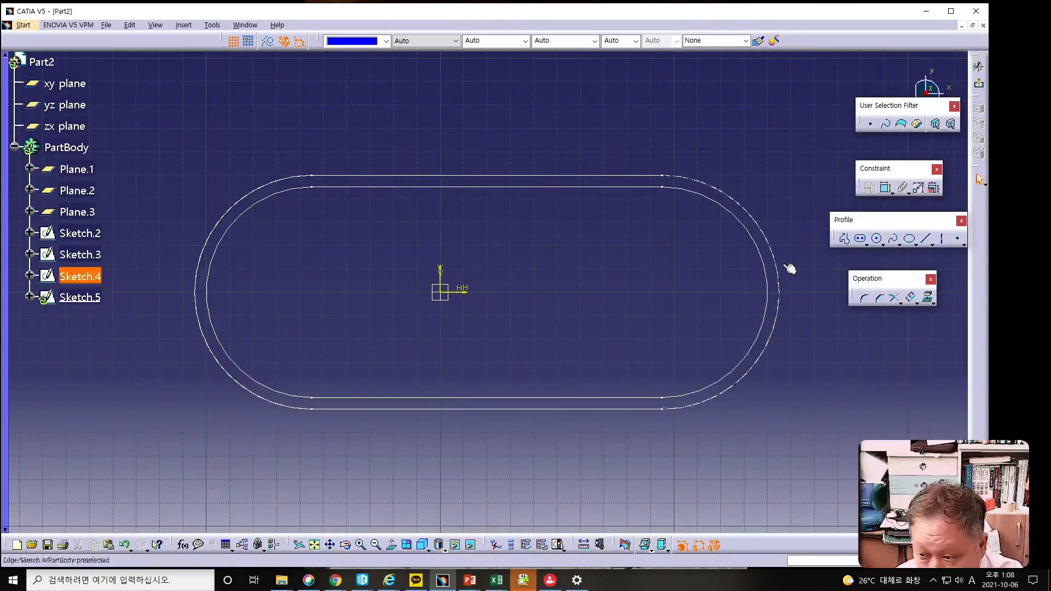
click(876, 238)
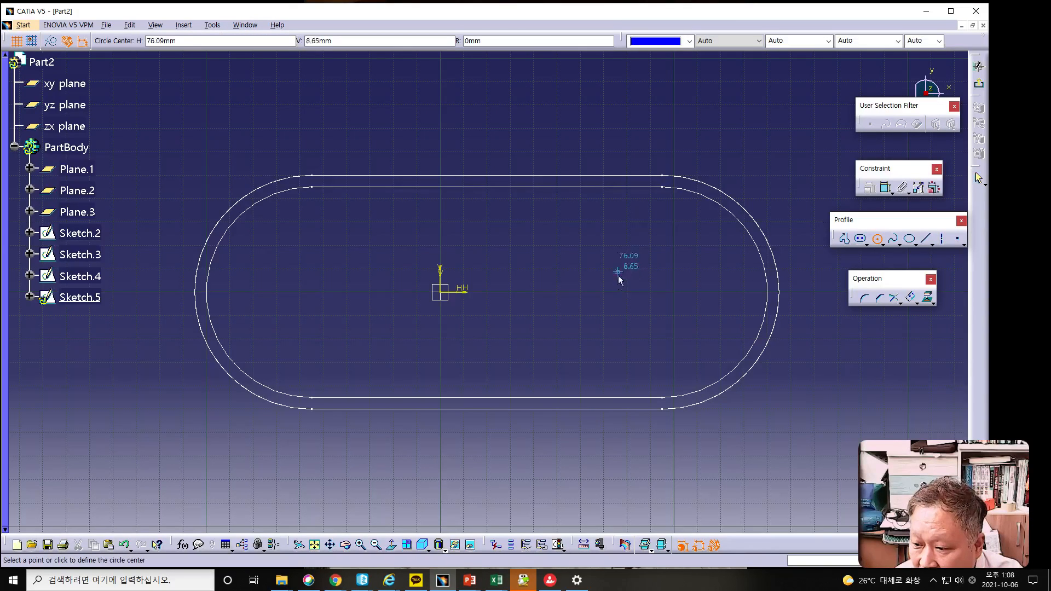
click(620, 292)
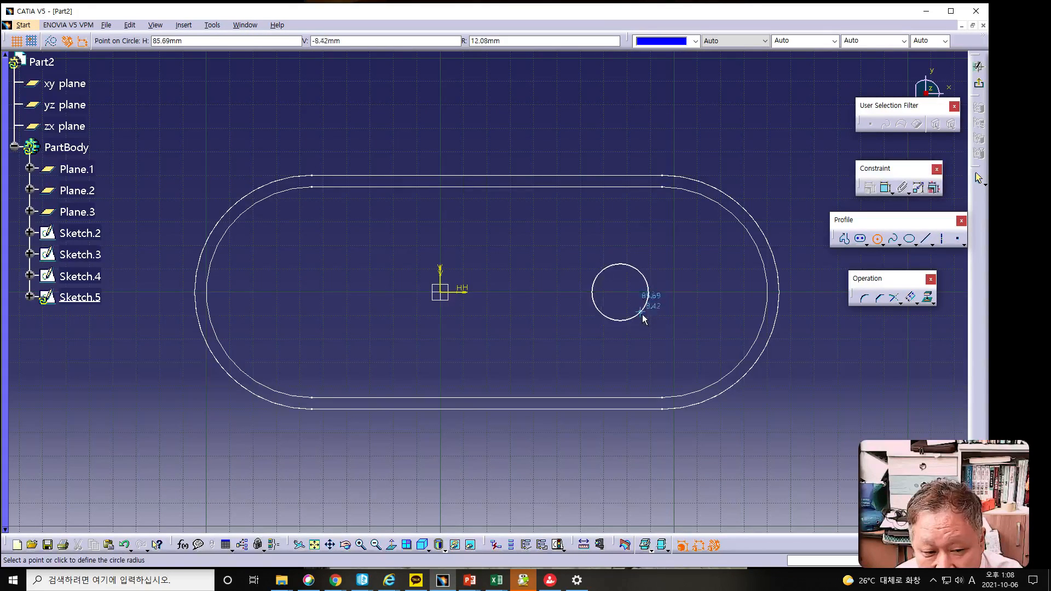
click(657, 334)
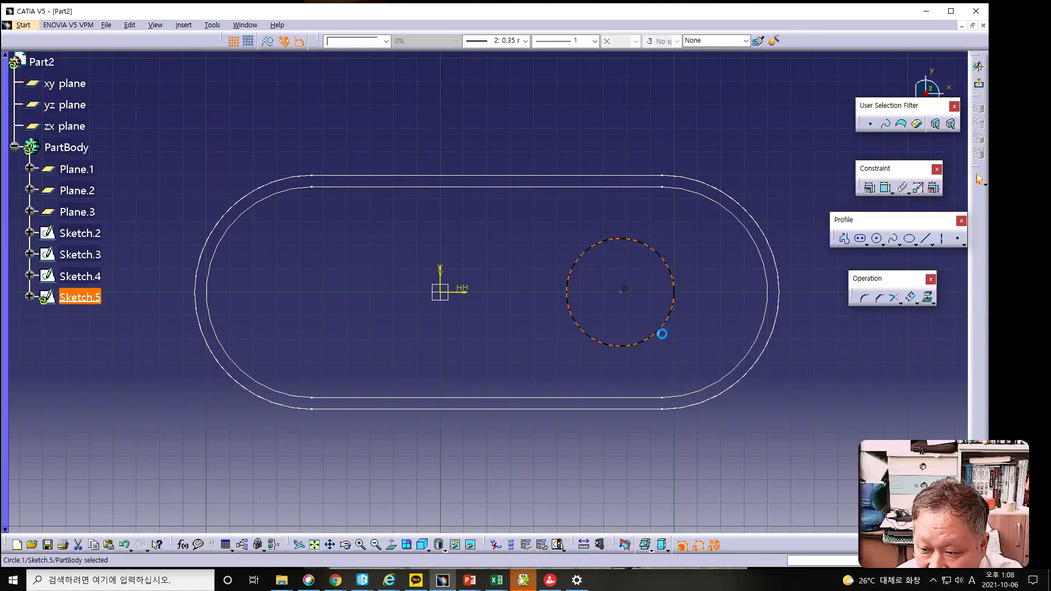
- Dimension the circle centre's horizontal distance from the vertical axis and set it to 80 mm
click(821, 368)
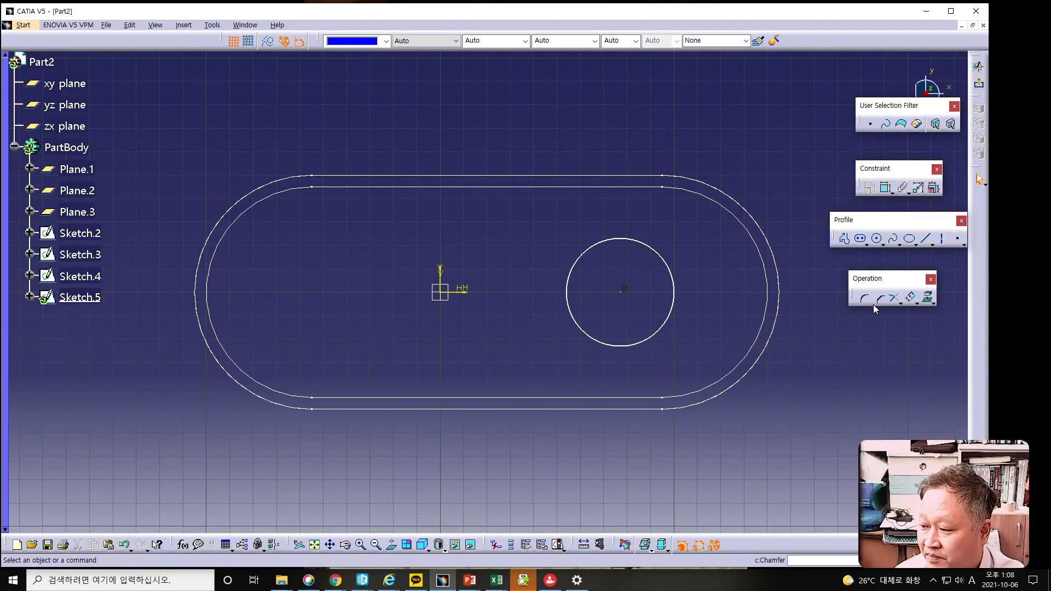
click(622, 293)
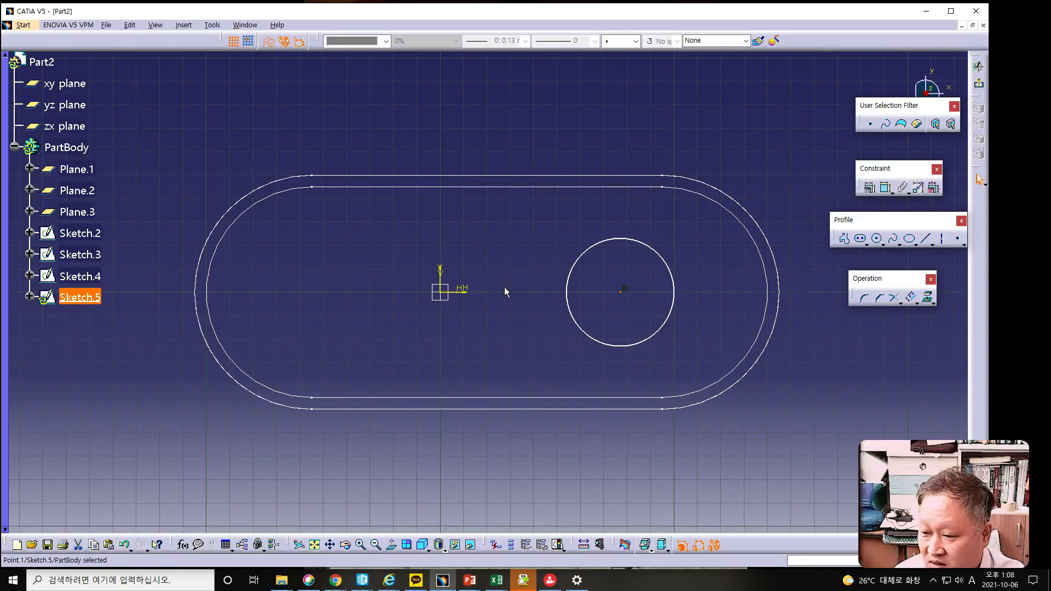
ctrl+click(446, 284)
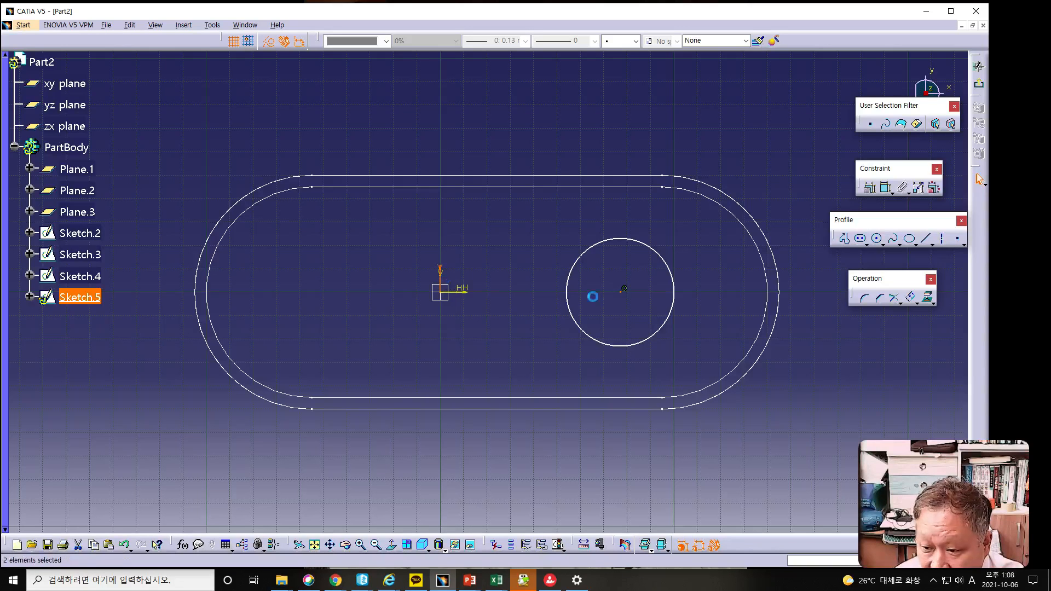
click(884, 188)
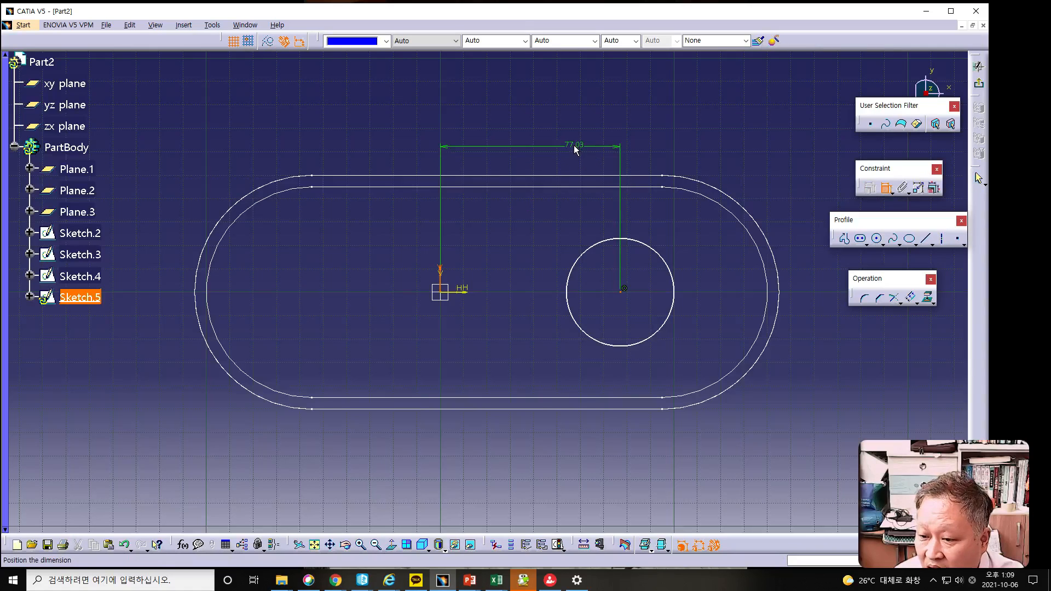
click(563, 144)
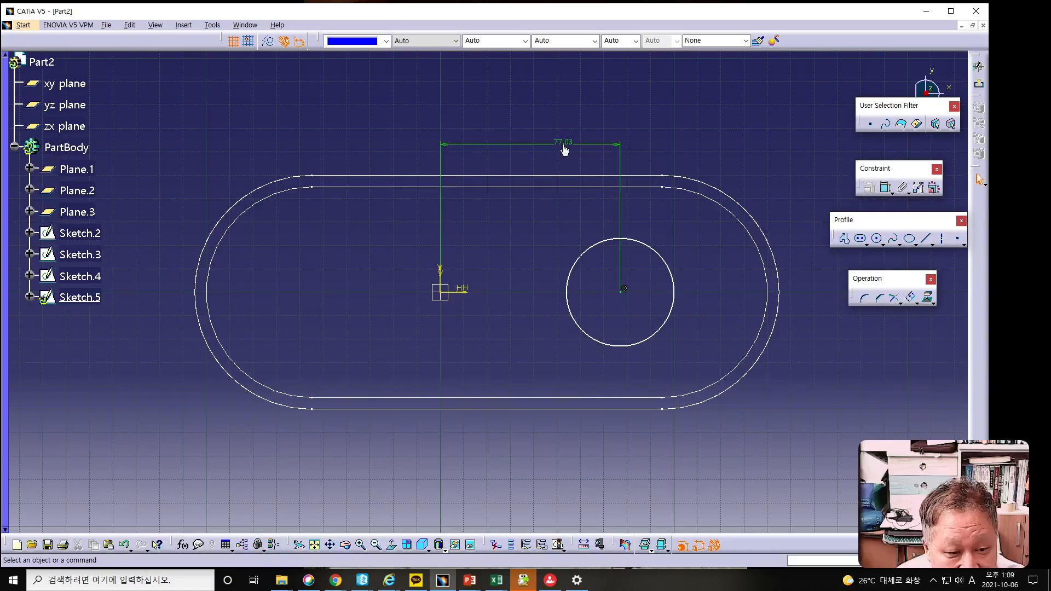
double_click(562, 144)
text(80)
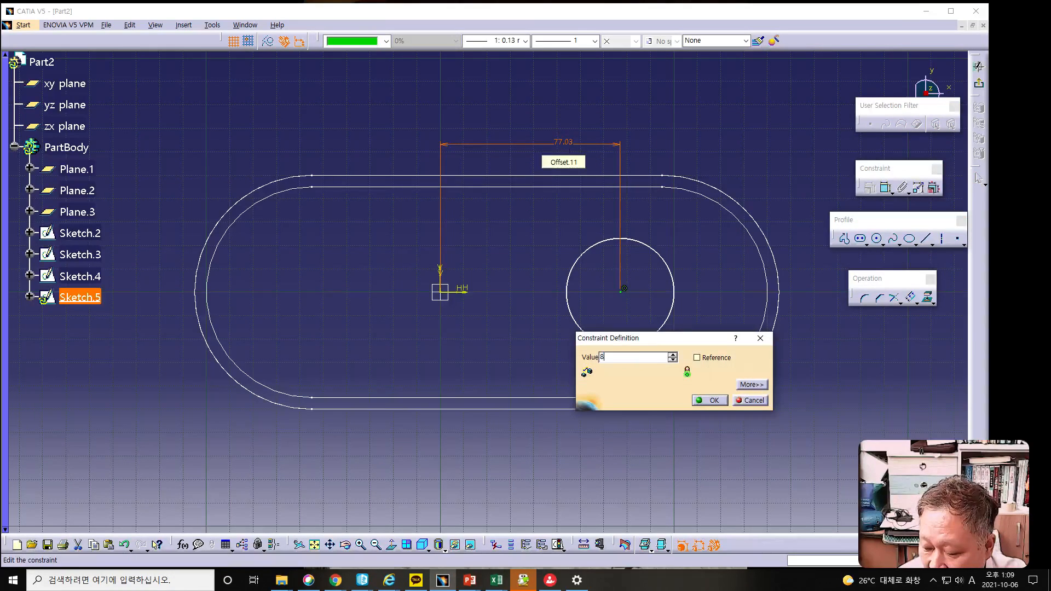
key(Return)
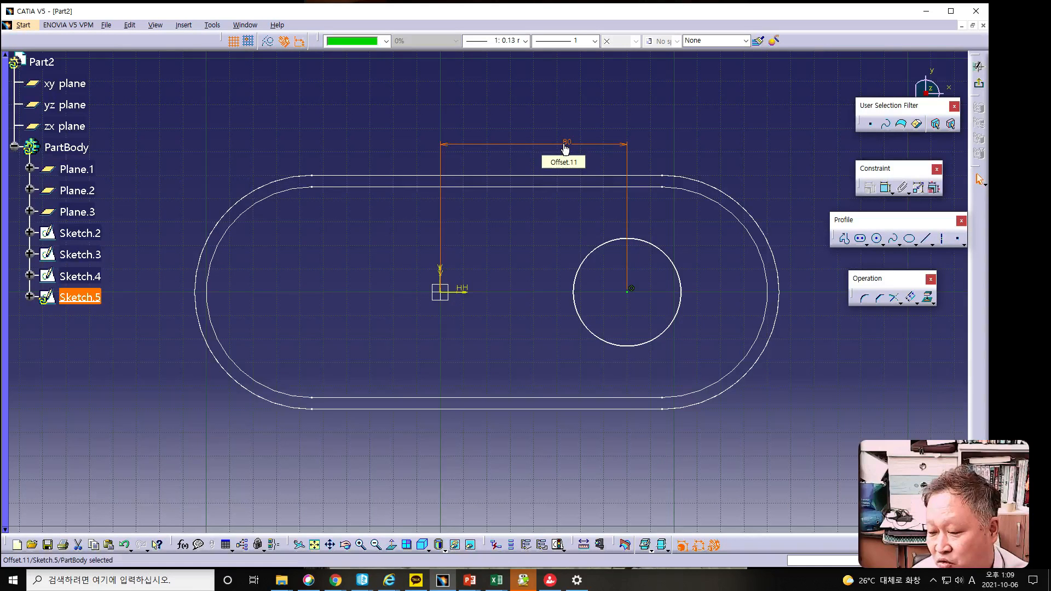
- Dimension the circle's diameter and set it to 50 mm
click(669, 258)
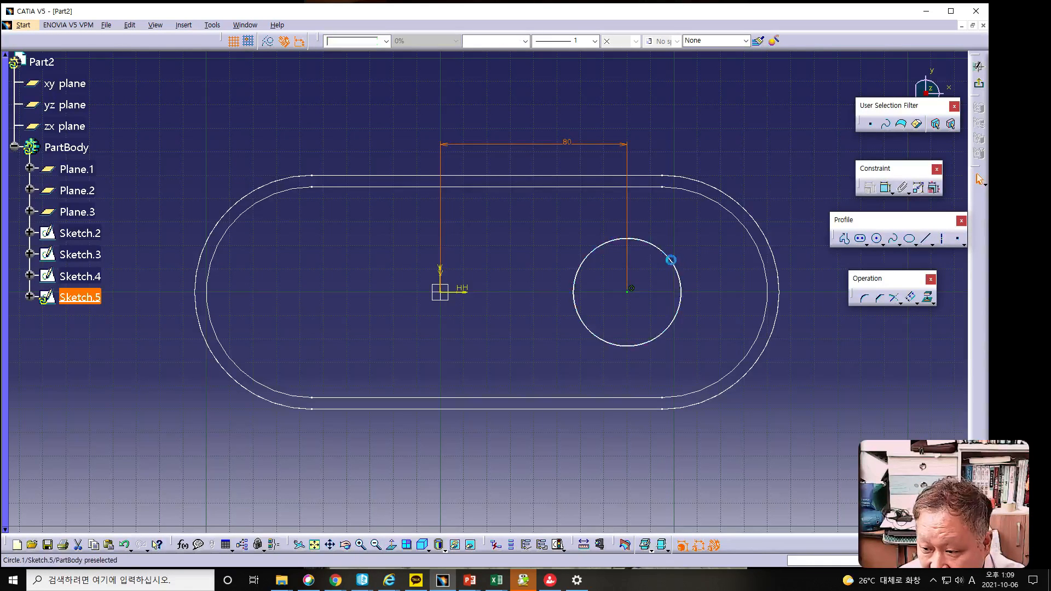
click(886, 190)
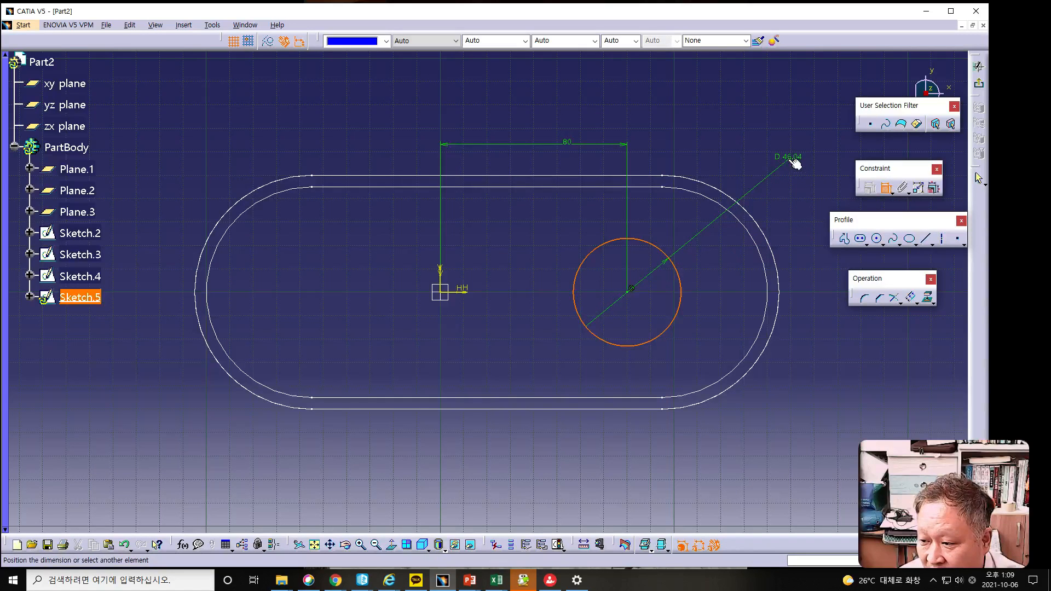
click(794, 158)
double_click(791, 159)
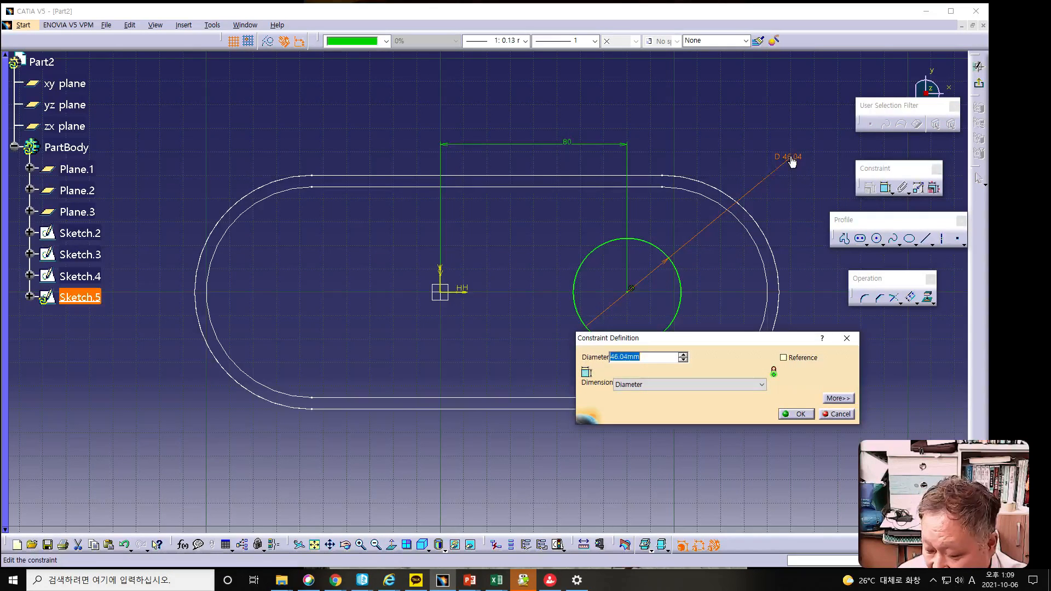
text(50)
key(Return)
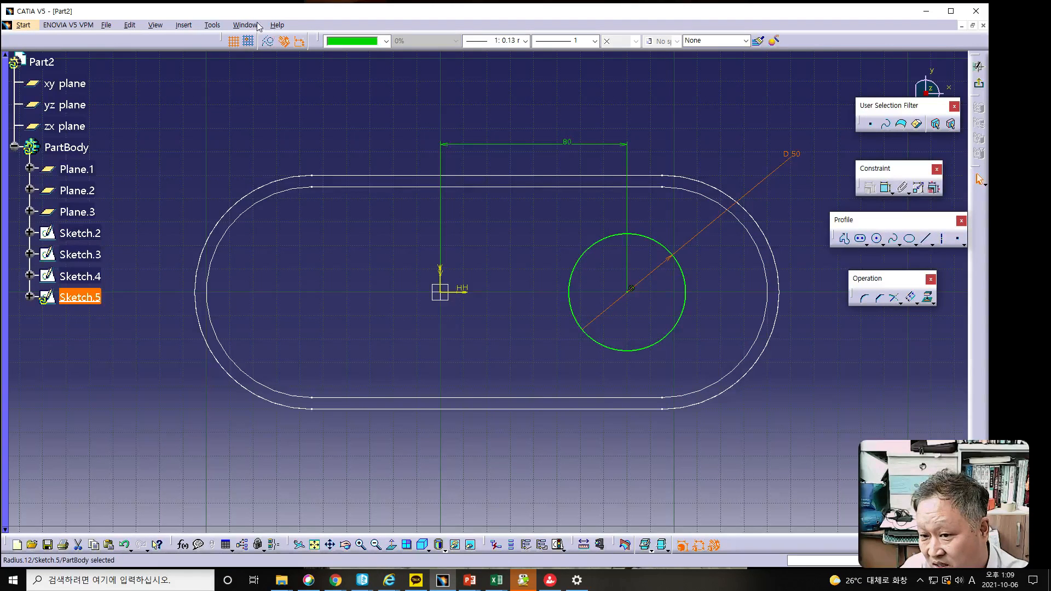
- Run Sketch Analysis to check whether the circle is a closed profile, and close the report
click(208, 26)
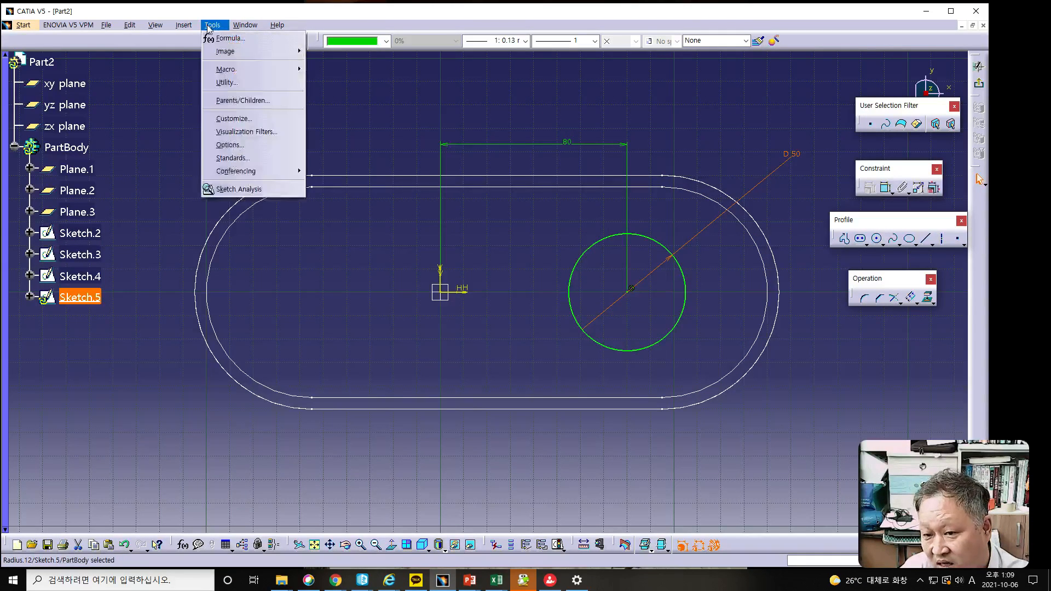
click(239, 190)
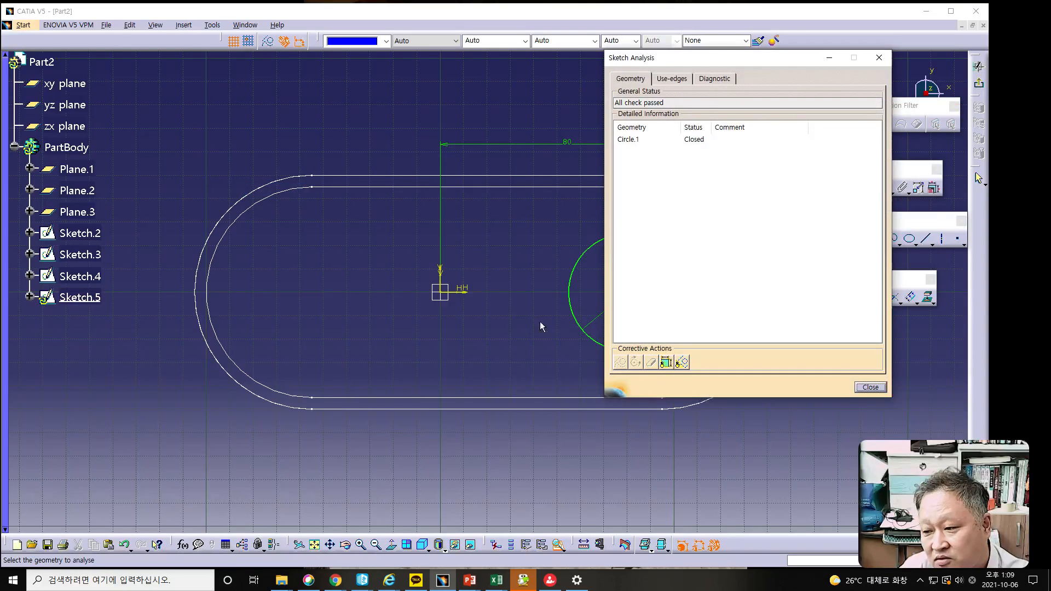
click(626, 139)
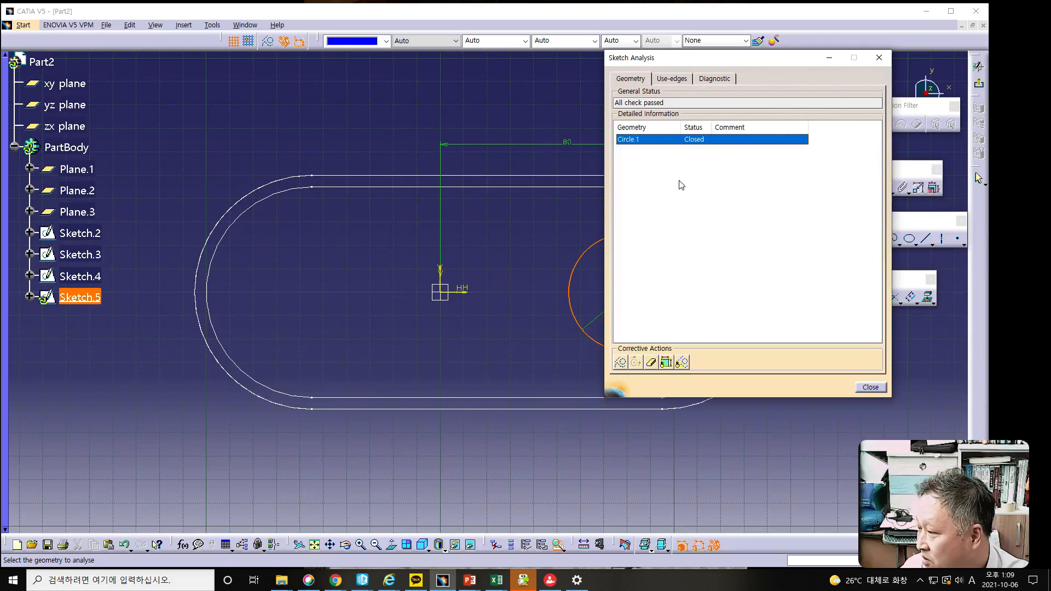
click(865, 387)
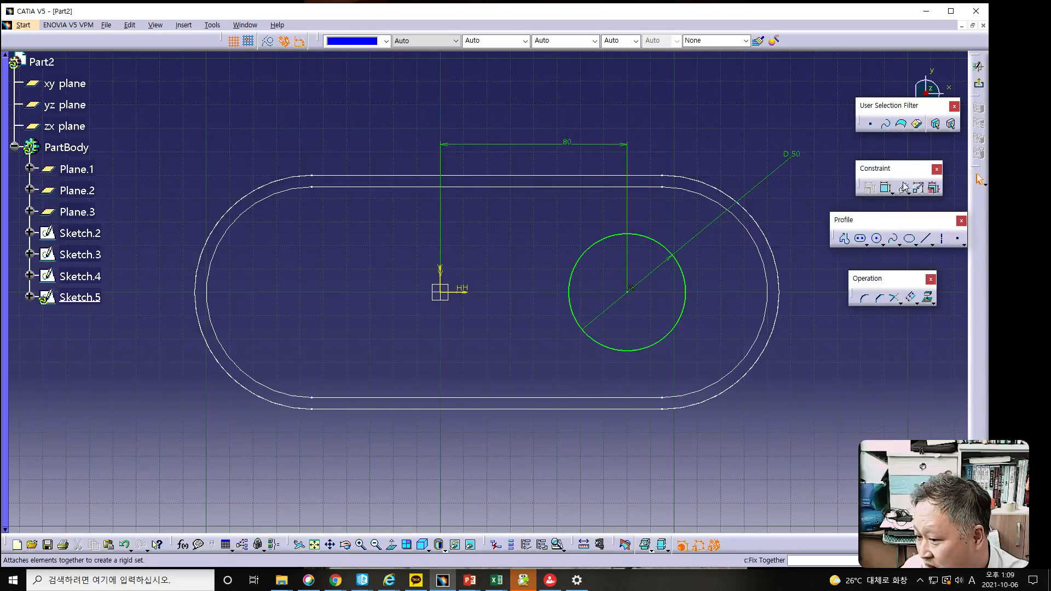
- Exit the circle sketch and fit all four stacked profiles in the 3D view
click(979, 84)
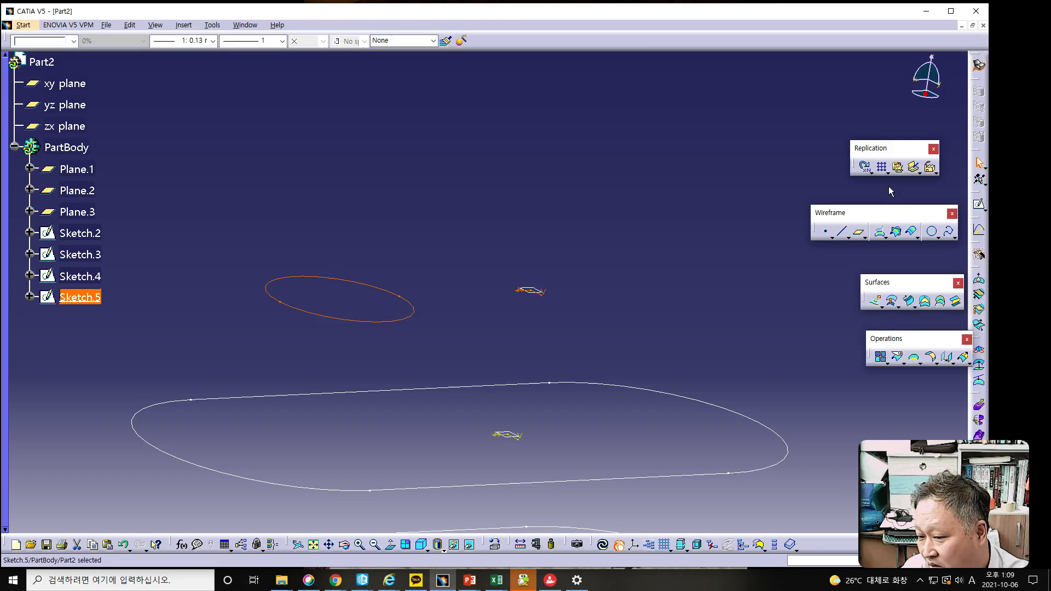
click(71, 298)
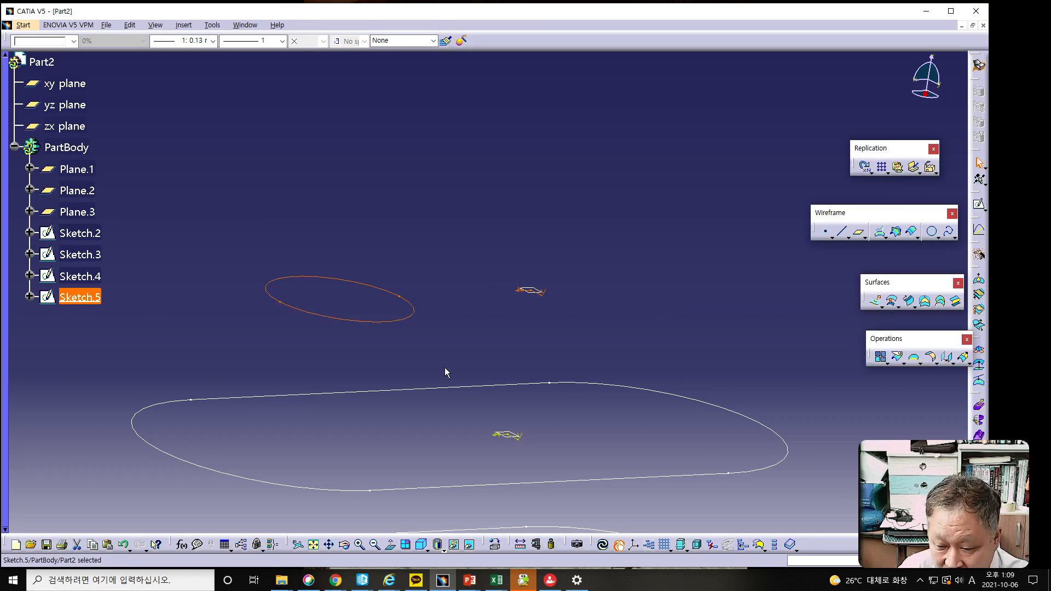
click(314, 545)
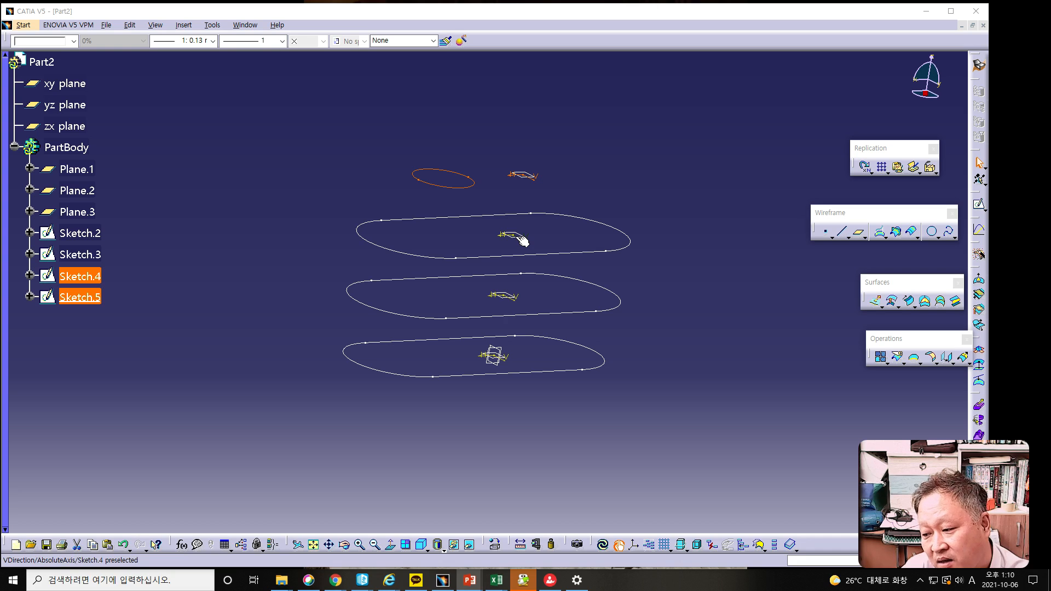
click(512, 361)
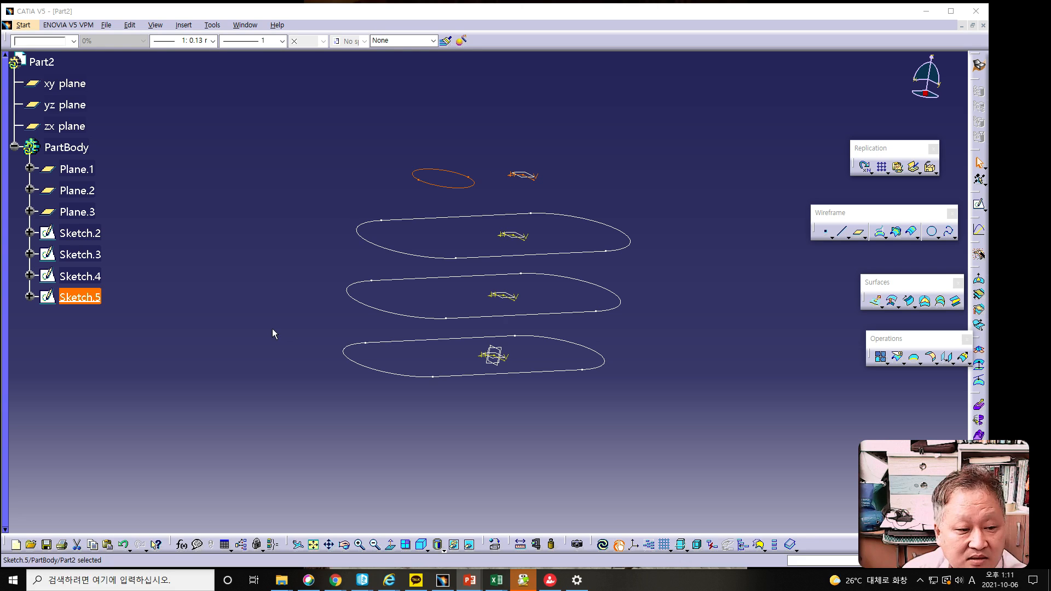
- Start a Multi-Sections Surface and remove the preselected circle sketch from its section list
click(941, 302)
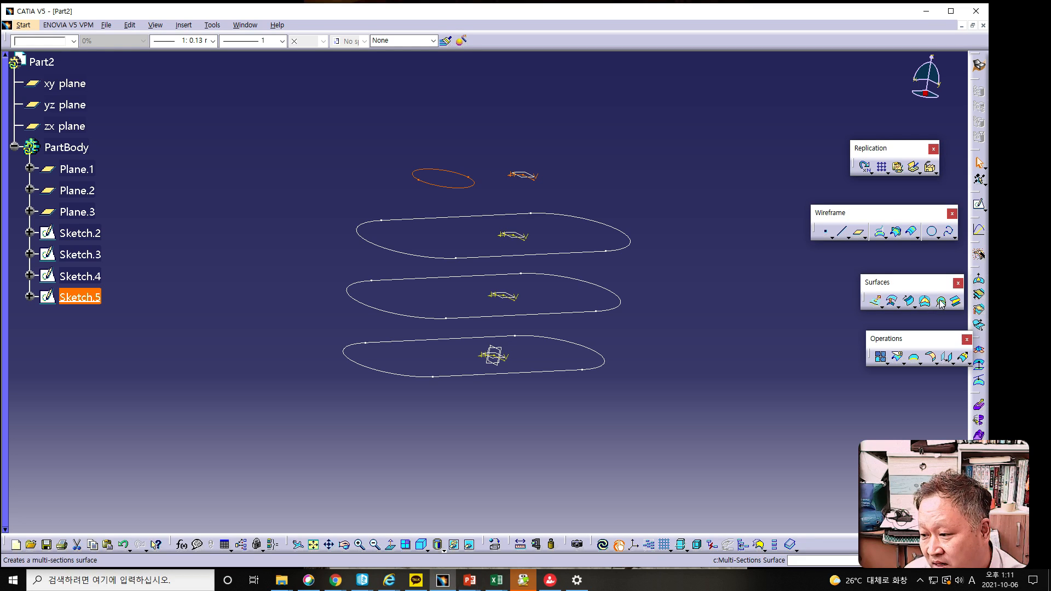
click(941, 302)
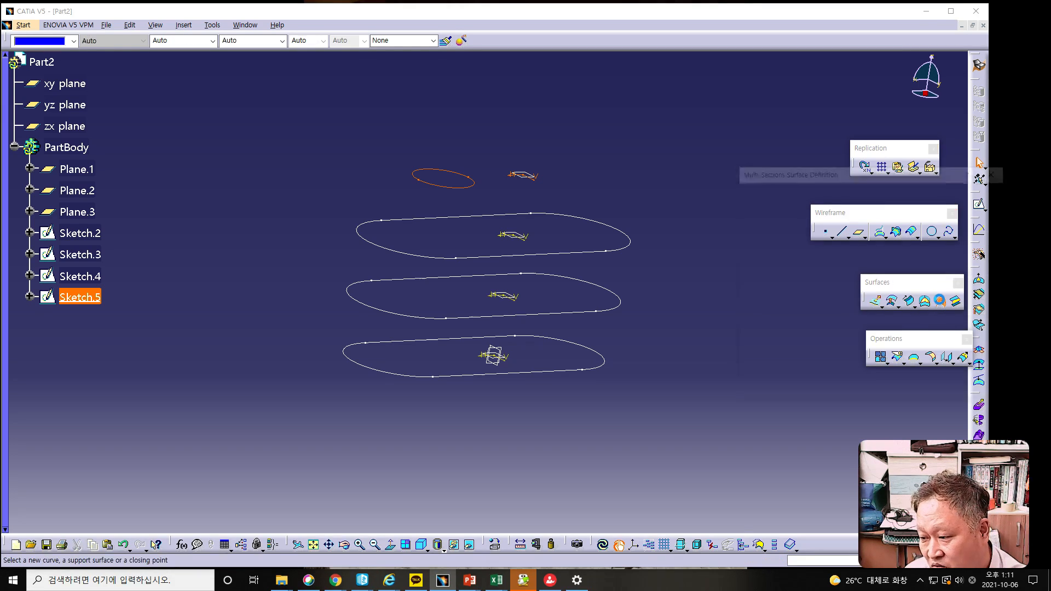
drag(802, 173, 756, 199)
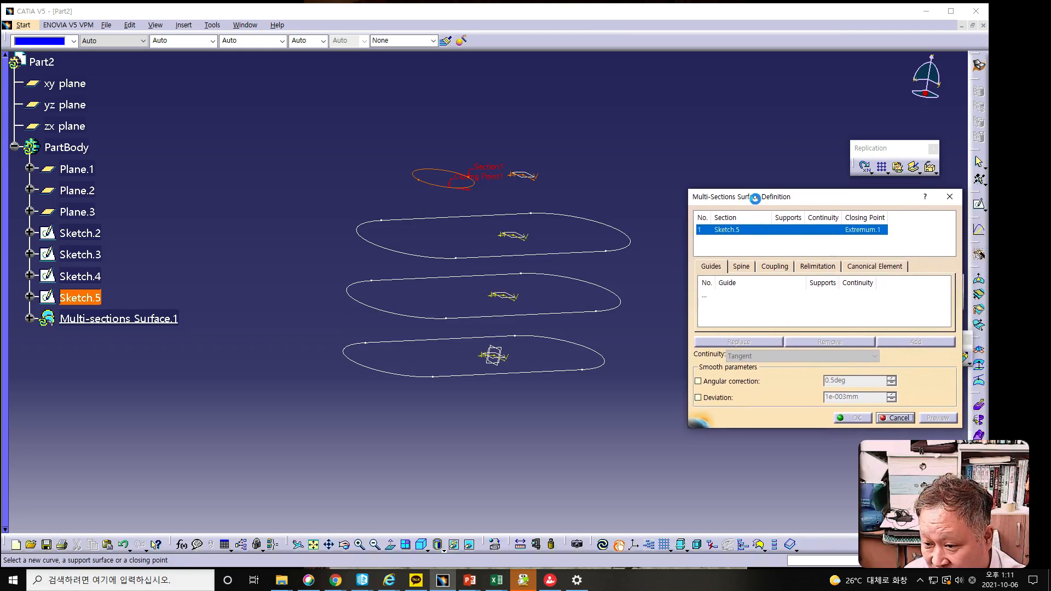
right_click(725, 231)
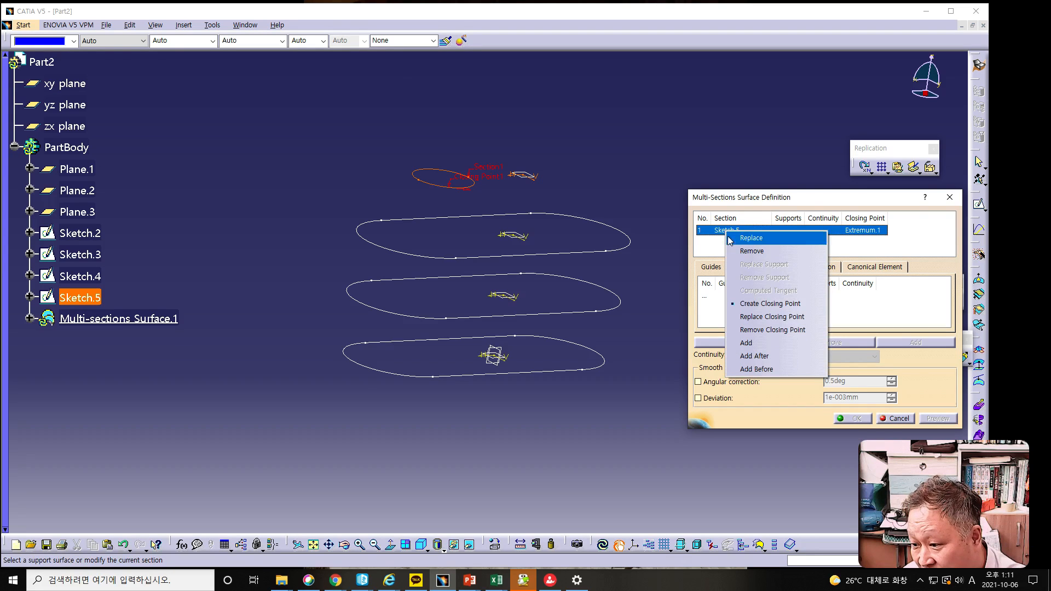
click(740, 252)
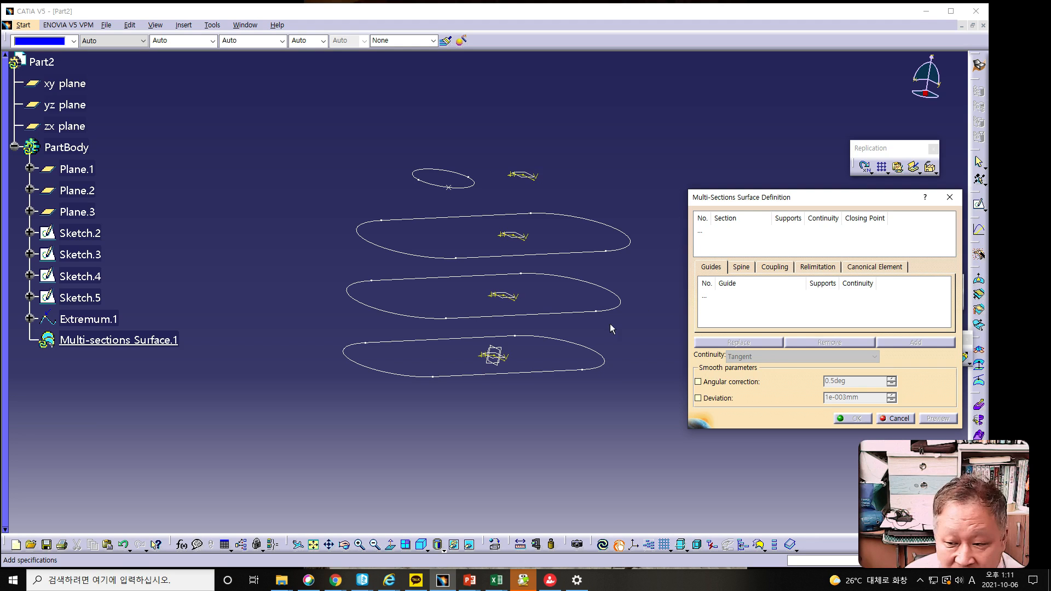
- Add the three elongated-hole profiles as sections from lowest to highest, and move the highest section's closing point to the vertex matching the lower two
click(702, 232)
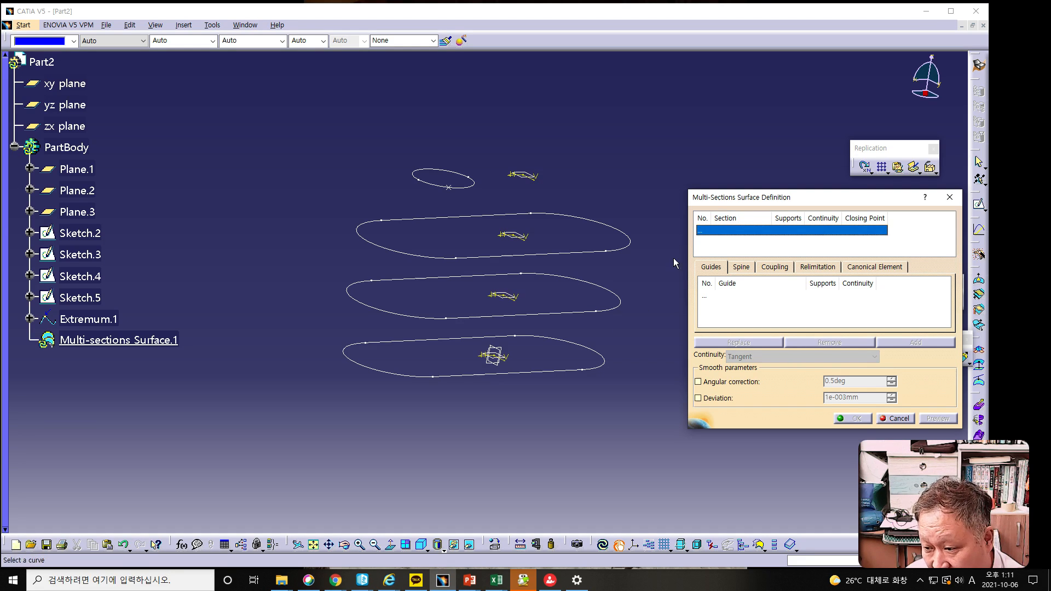
click(562, 375)
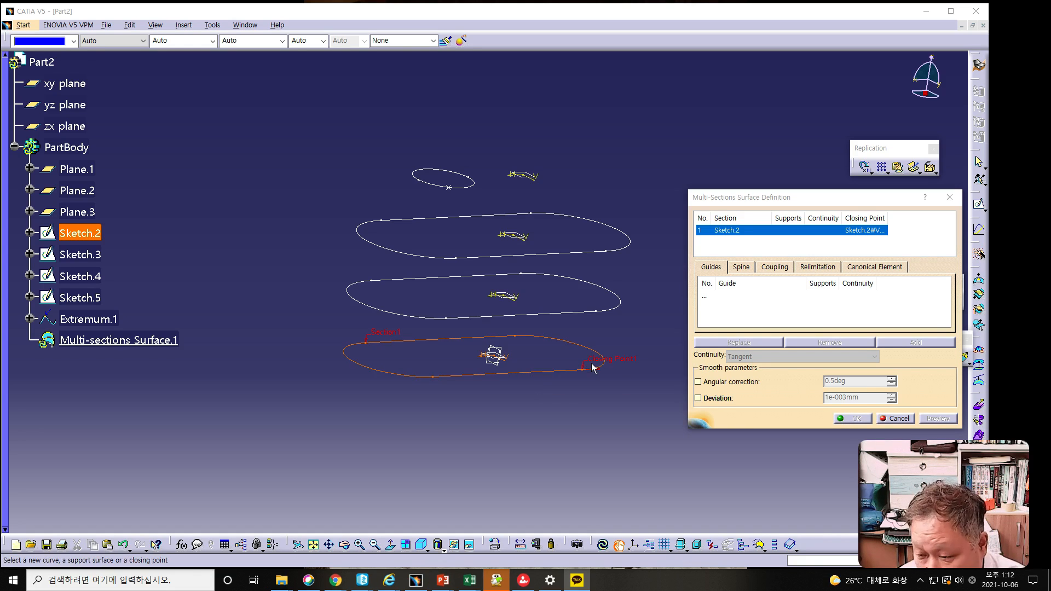
click(584, 318)
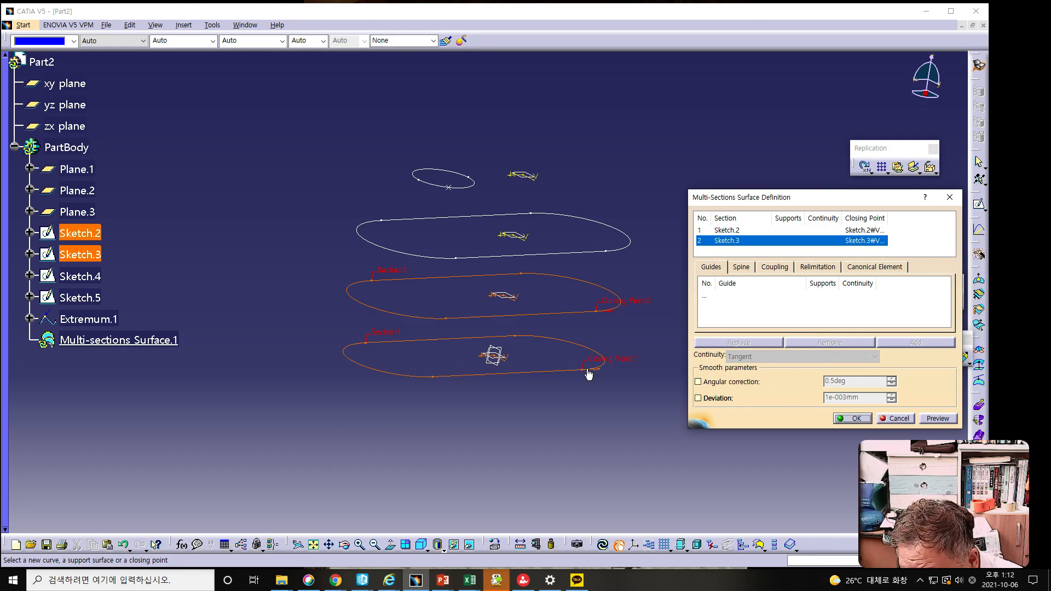
click(596, 254)
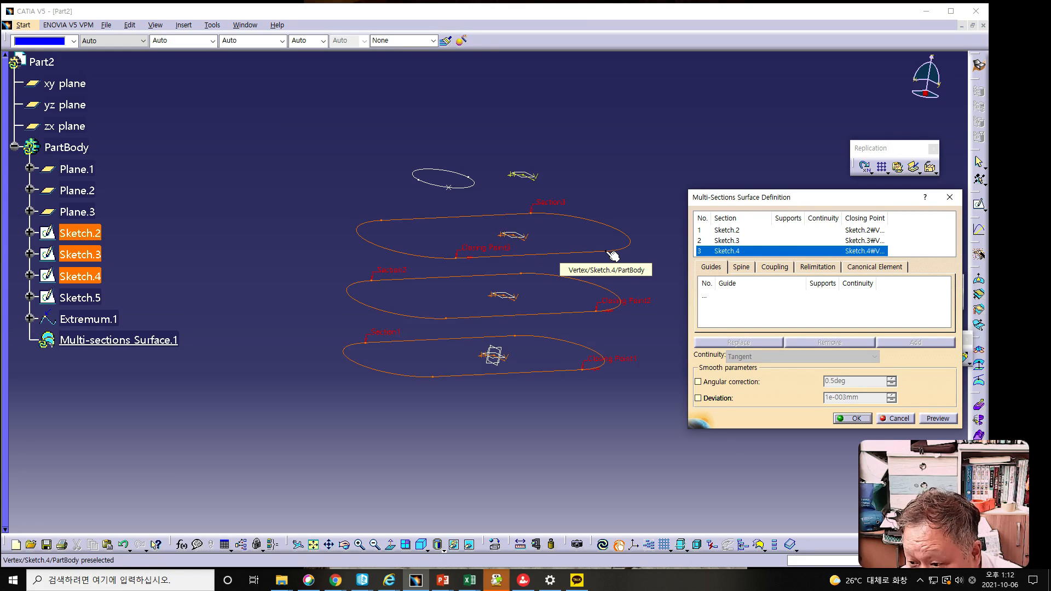
click(610, 253)
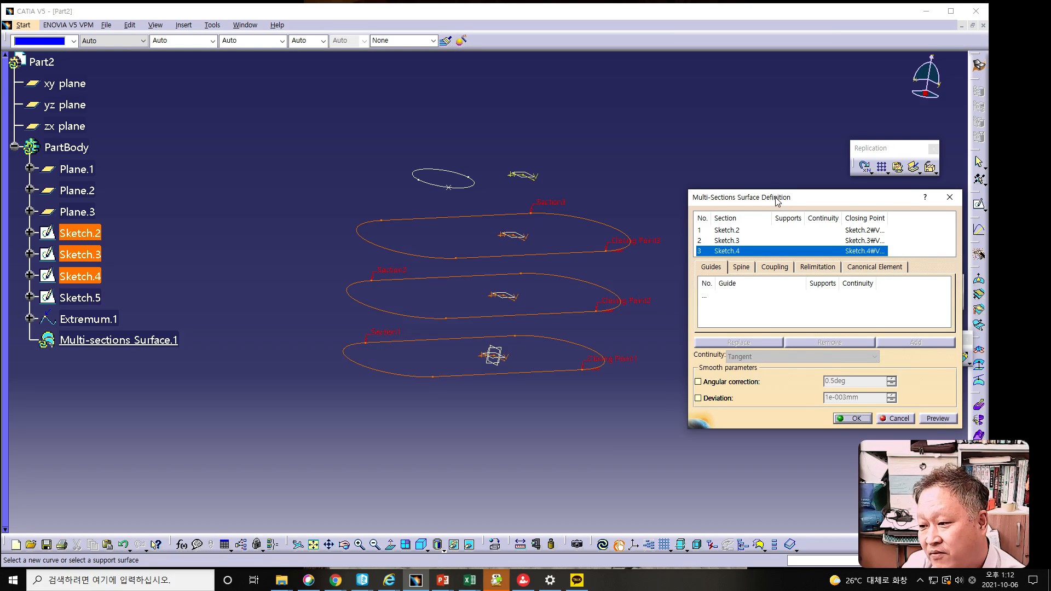
- Preview the multi-sections surface through the three elongated-hole profiles, inspect it from several angles and create it
drag(777, 201, 762, 151)
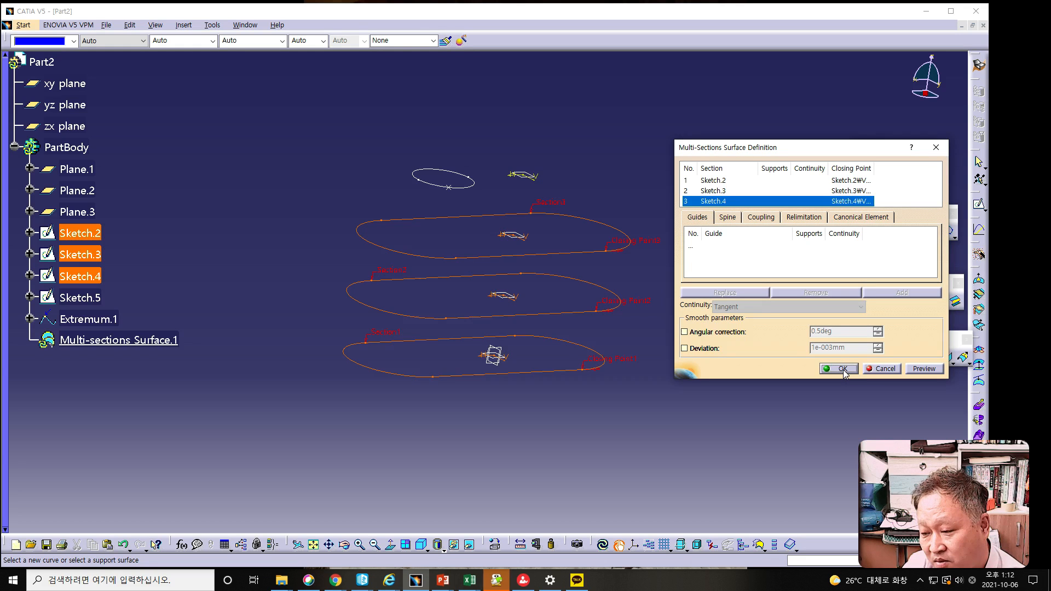
click(920, 370)
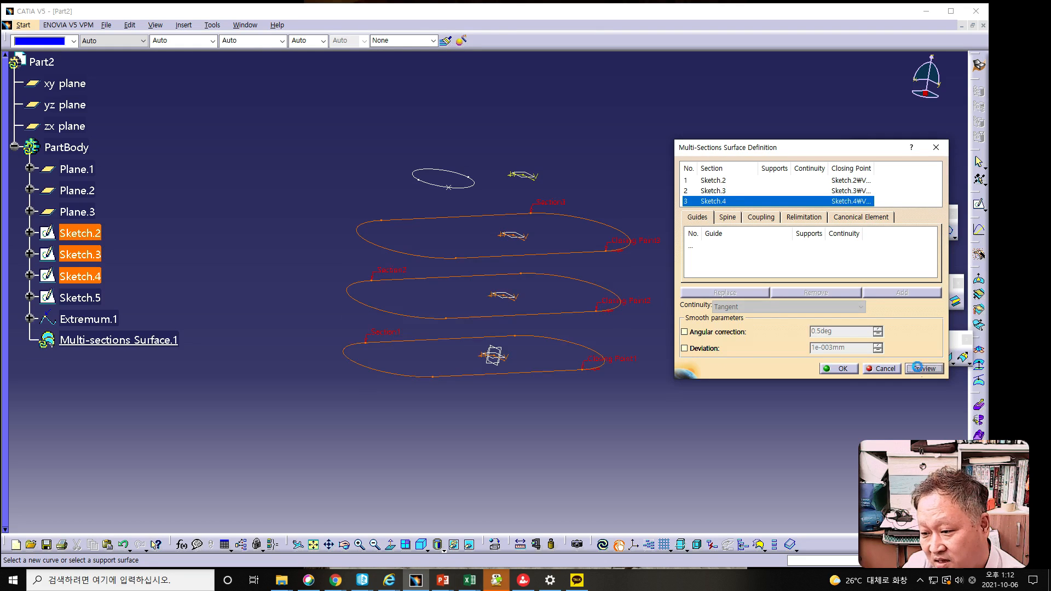
mouse_move(424, 384)
middle_down()
mouse_move(383, 422)
mouse_move(446, 453)
mouse_move(335, 226)
middle_up()
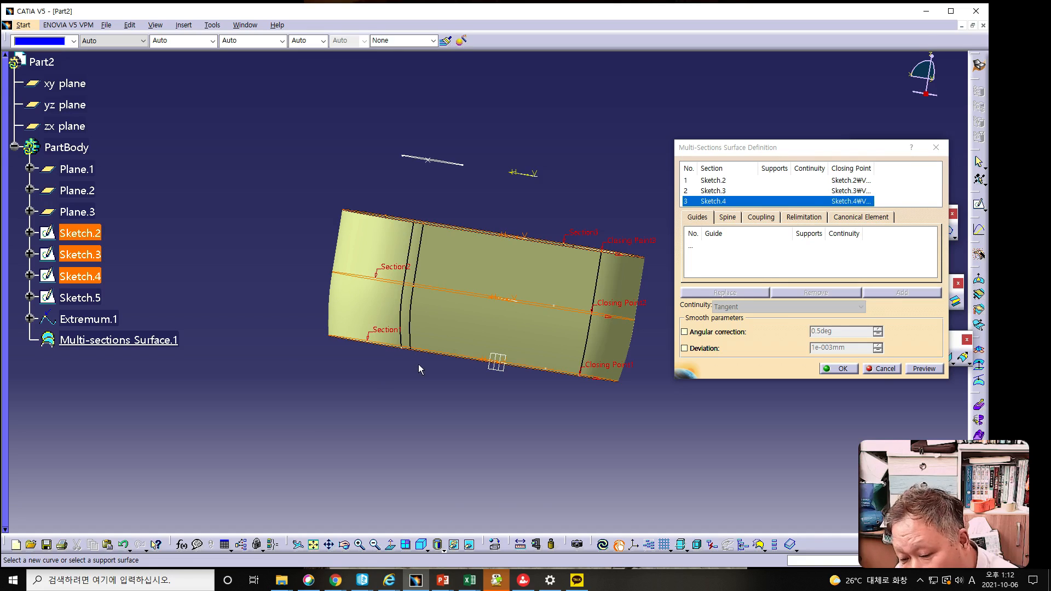
middle_drag(488, 344, 602, 421)
click(840, 368)
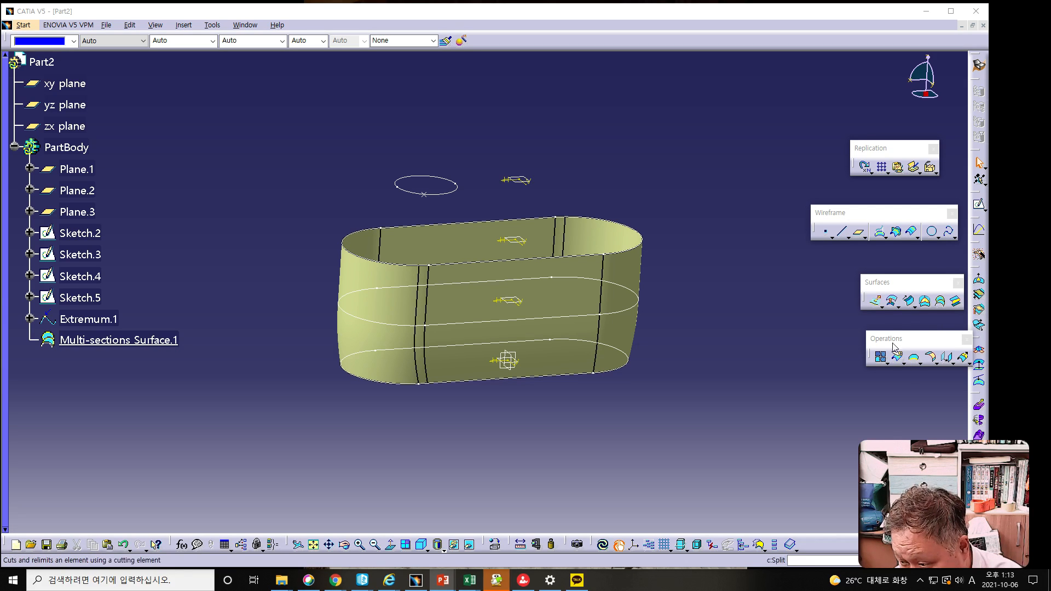
click(941, 304)
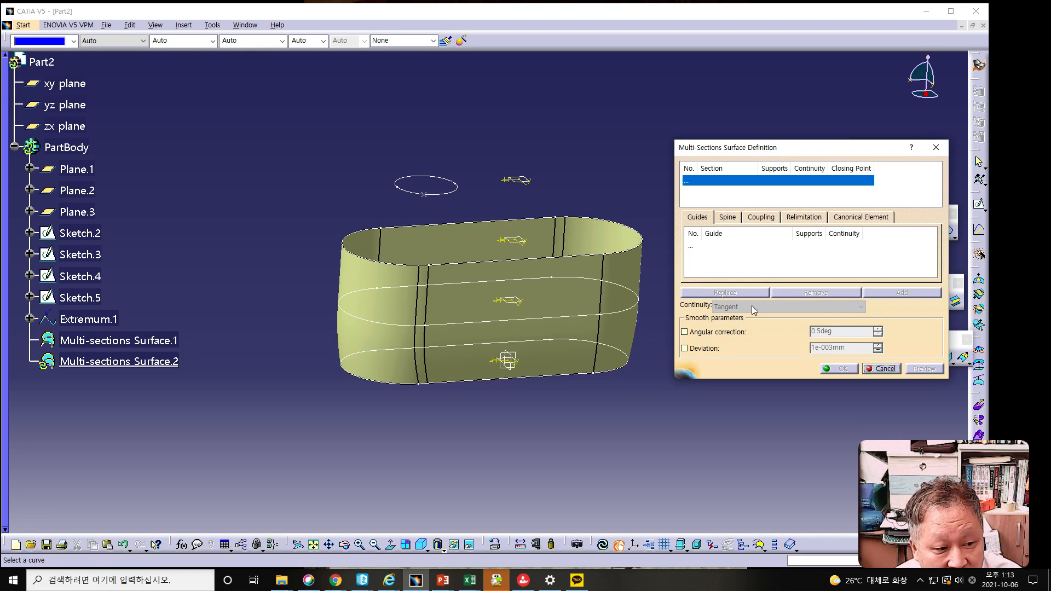
click(436, 193)
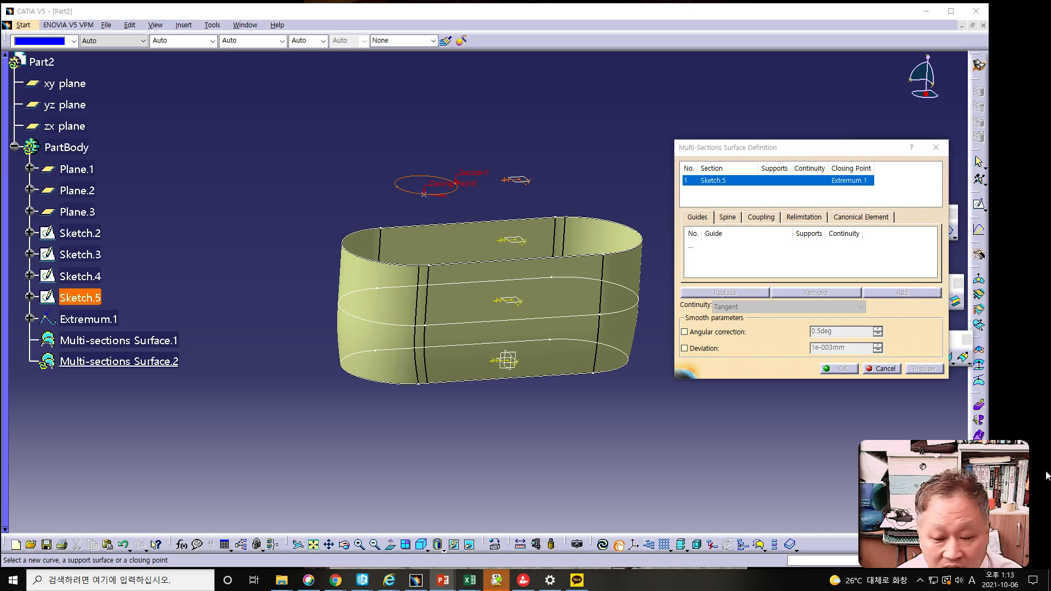
click(876, 368)
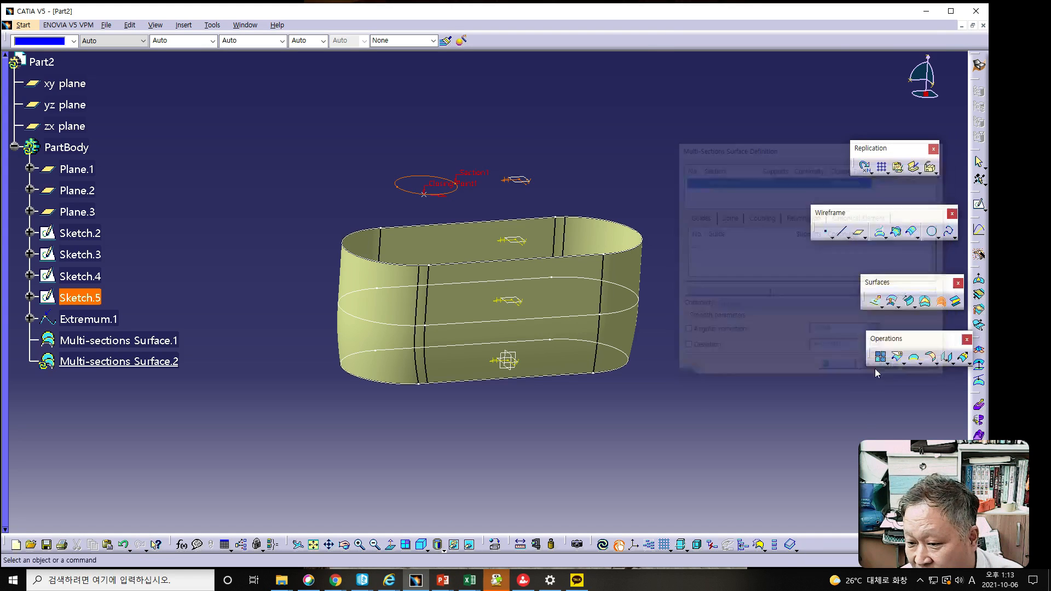
- Extrude the 50 mm circle sketch as a surface 30 mm upward along the sketch normal
click(876, 303)
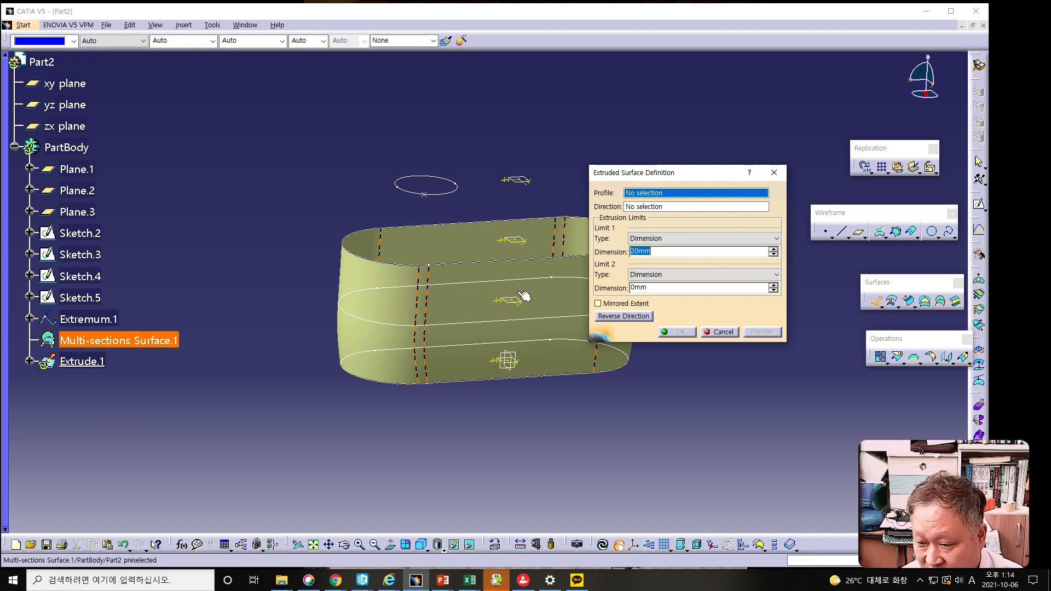
click(438, 202)
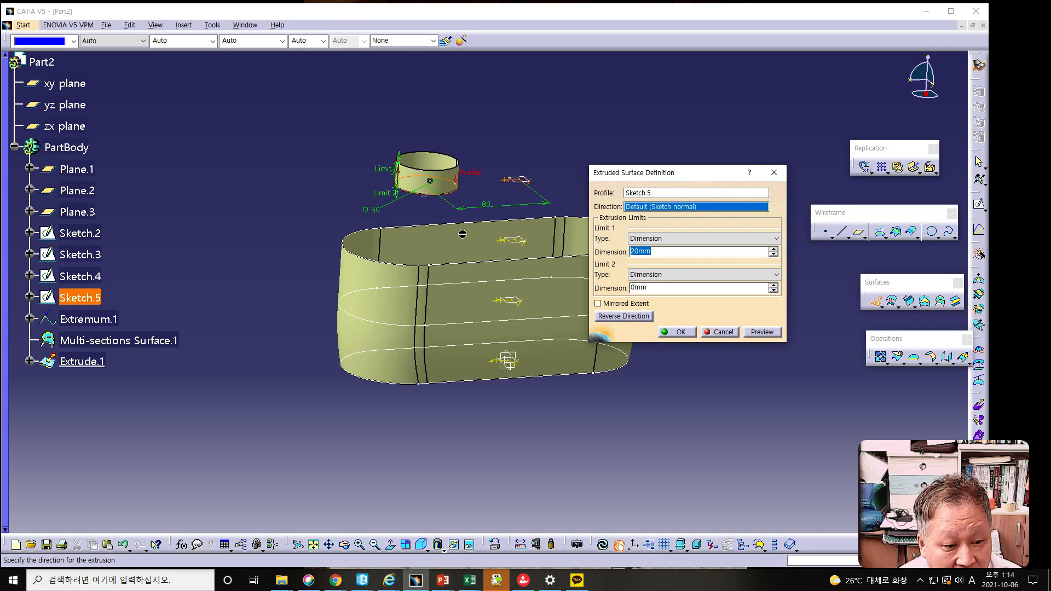
click(634, 252)
text(3)
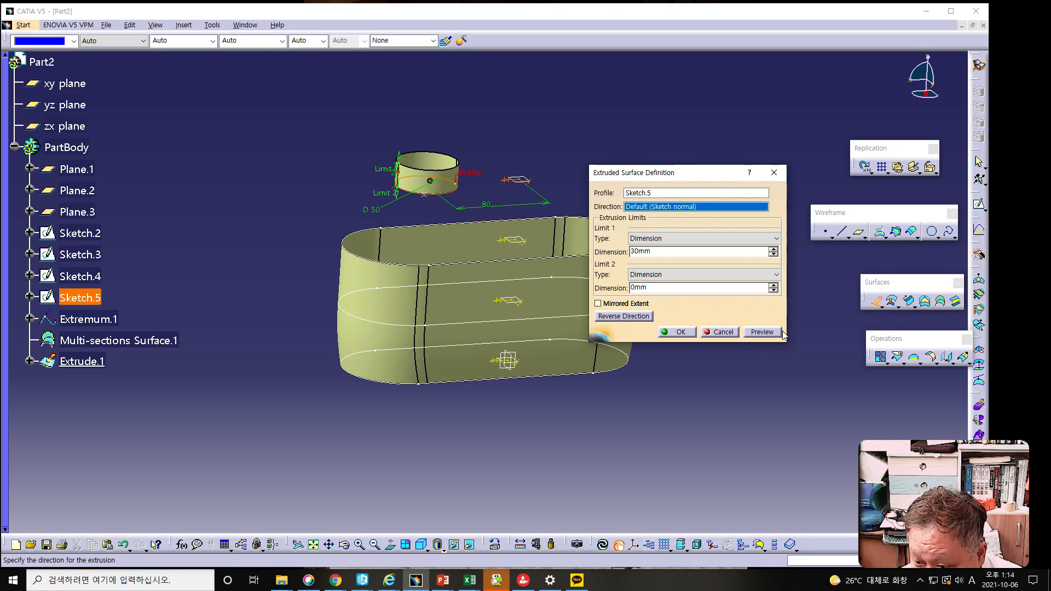
click(760, 332)
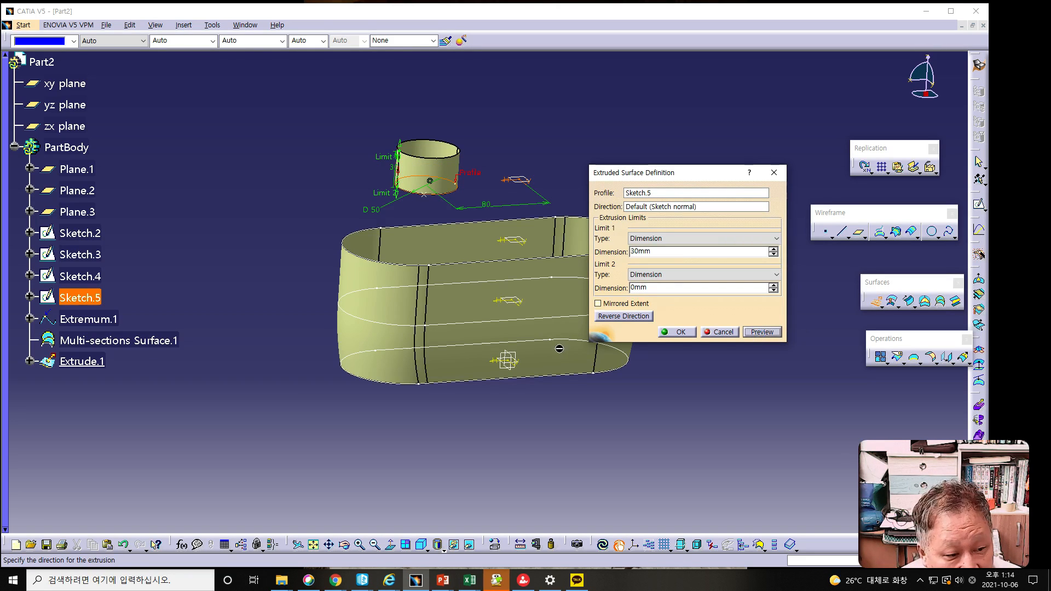
middle_drag(426, 305, 383, 328)
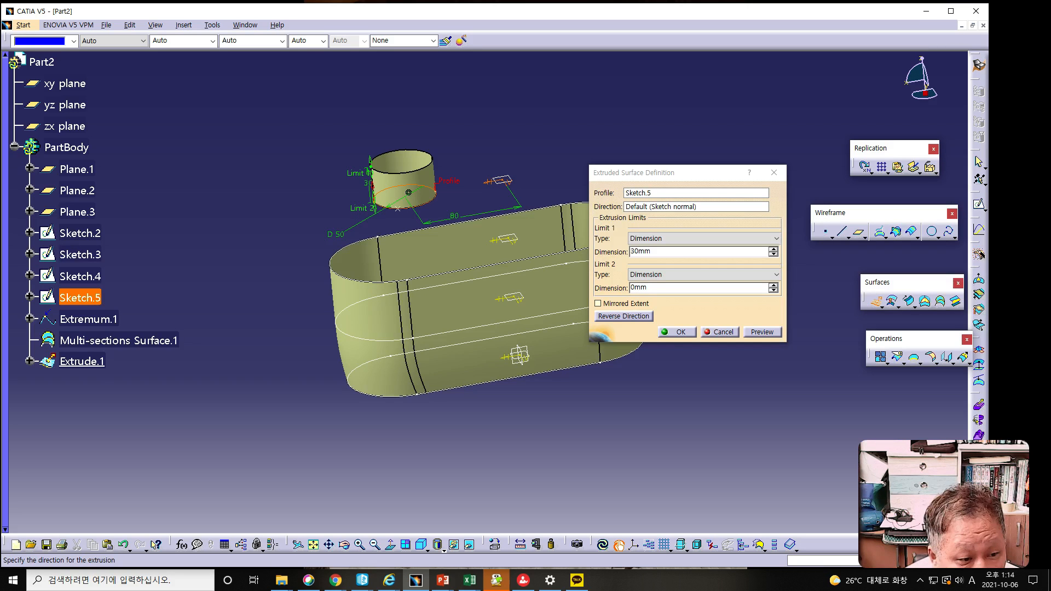
click(677, 332)
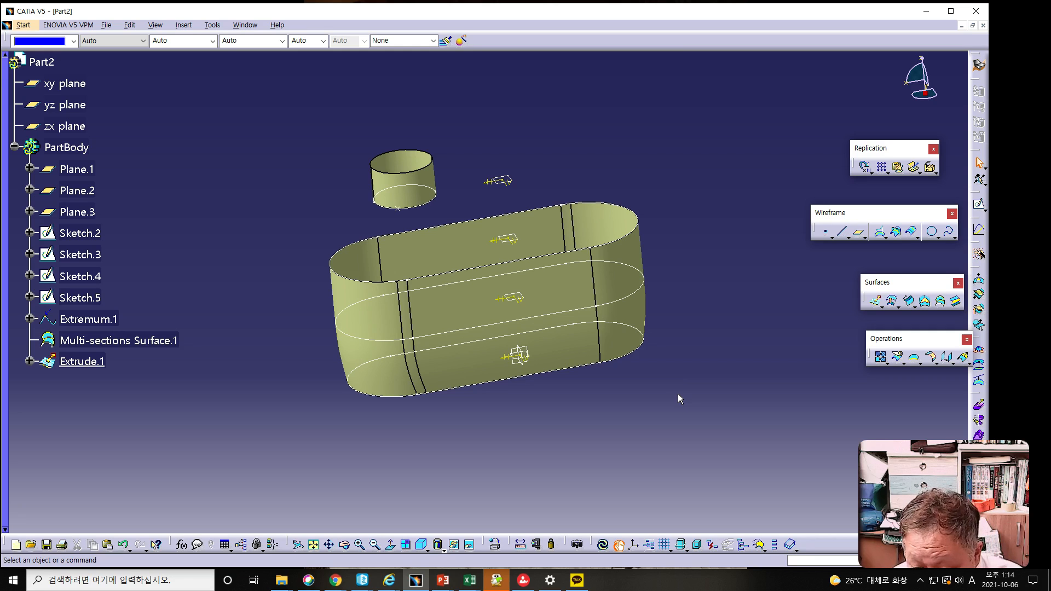
key(alt+Tab)
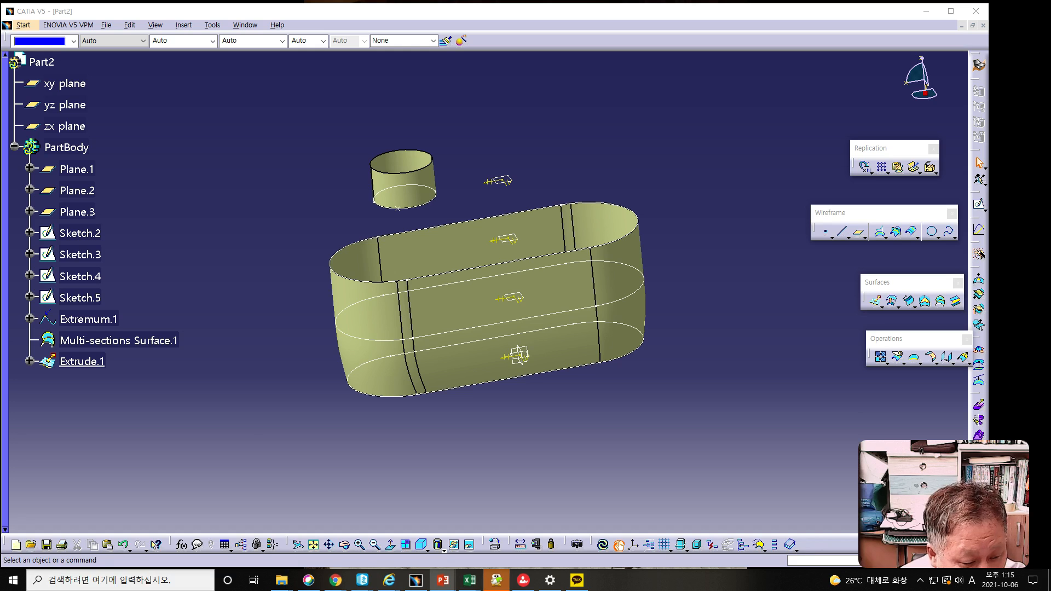
click(251, 443)
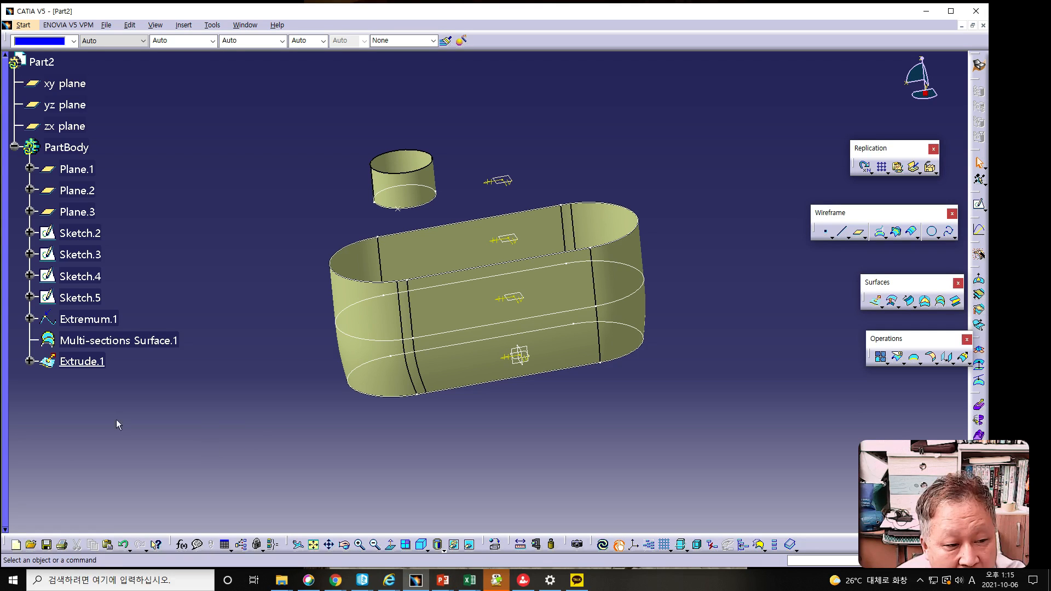
key(alt+Tab)
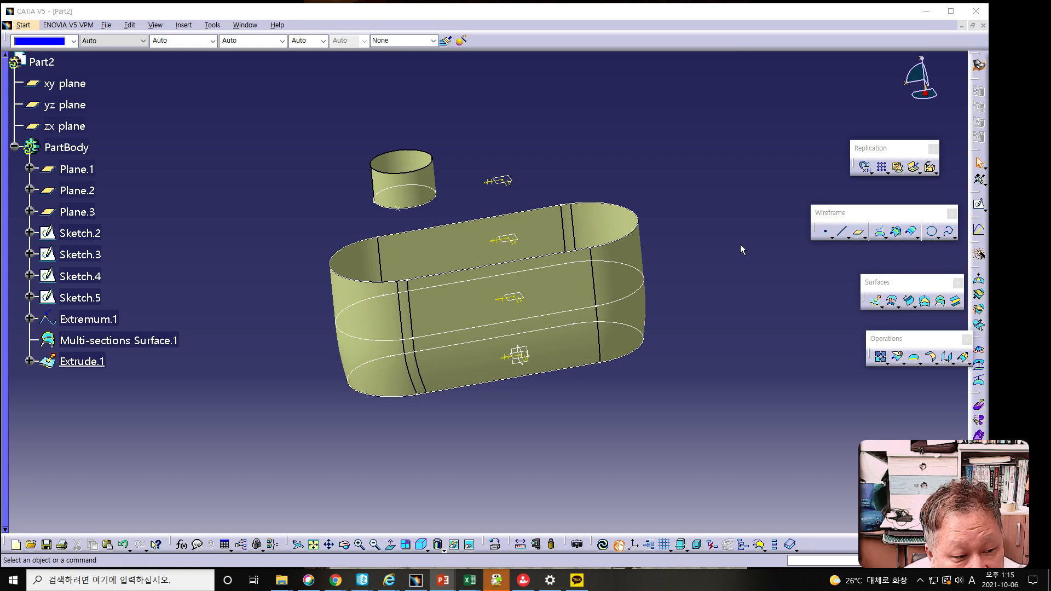
- Try a Multi-Sections Surface from the circle to the highest elongated-hole profile with that profile's closing point moved away from the circle, inspect the preview and cancel
click(941, 304)
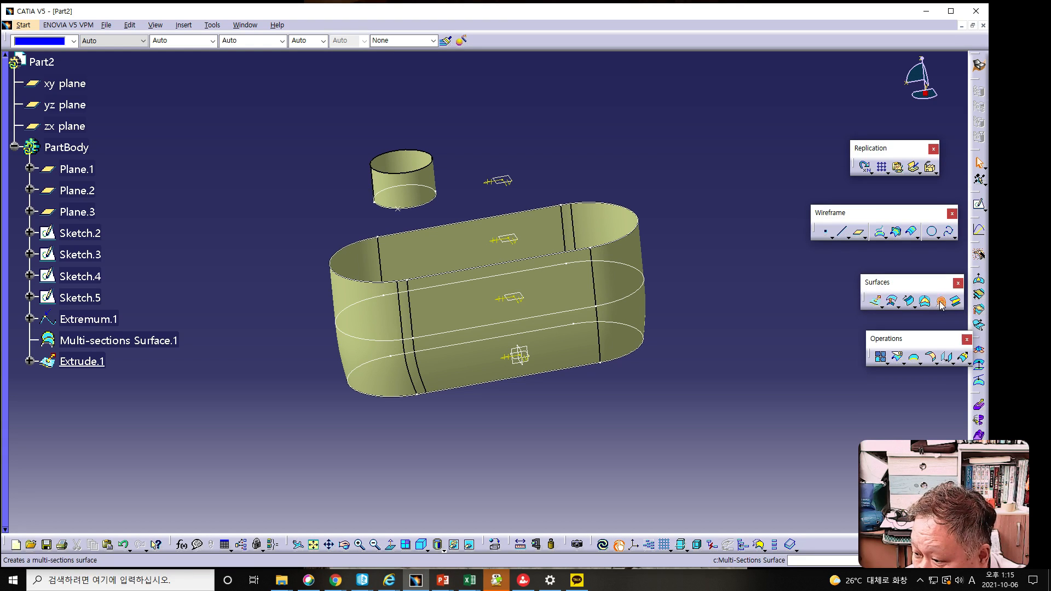
click(941, 305)
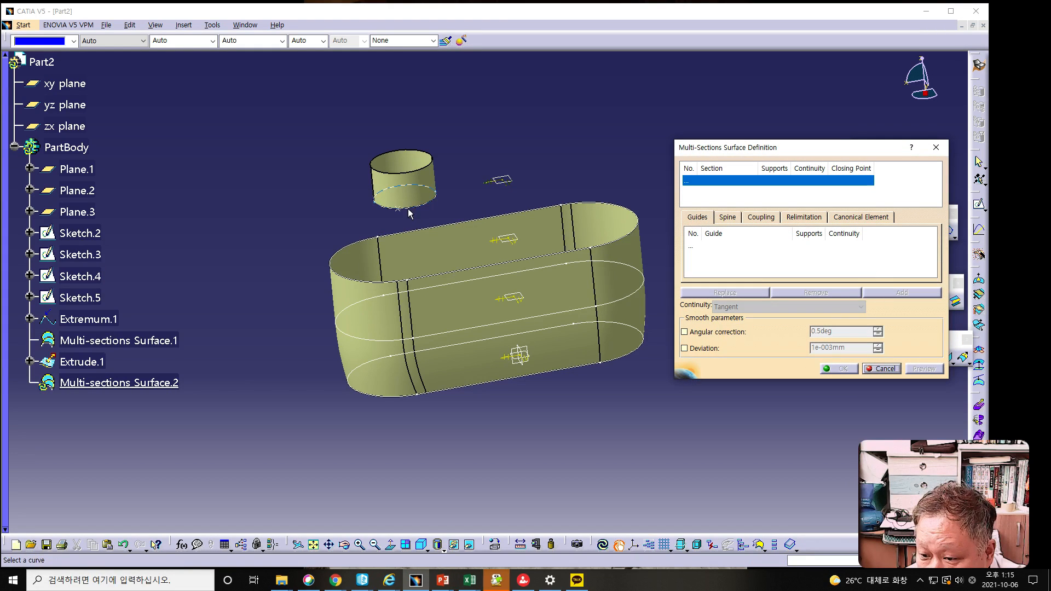
click(410, 213)
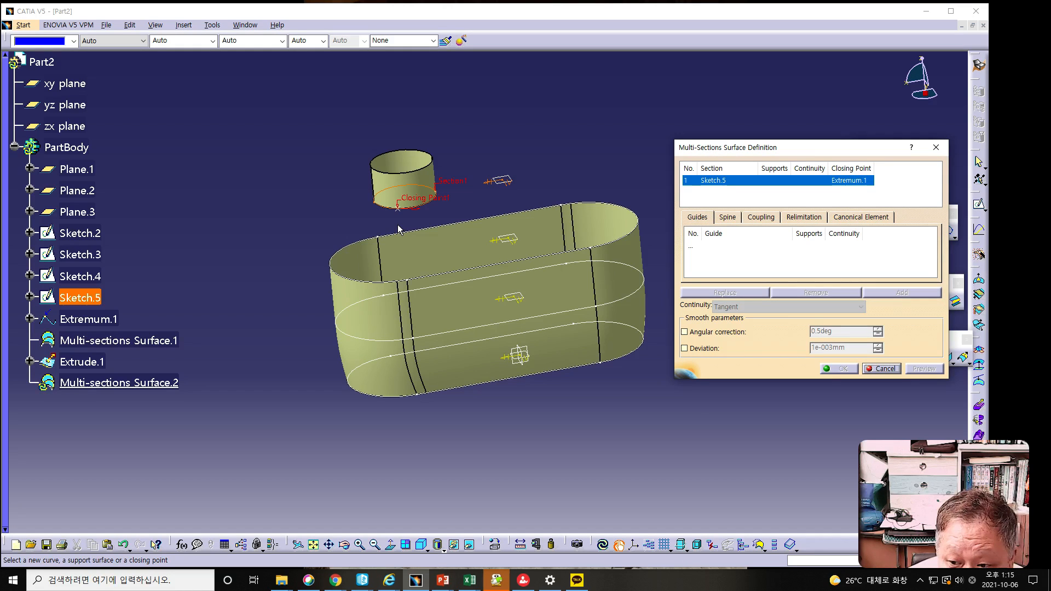
middle_drag(392, 275, 445, 301)
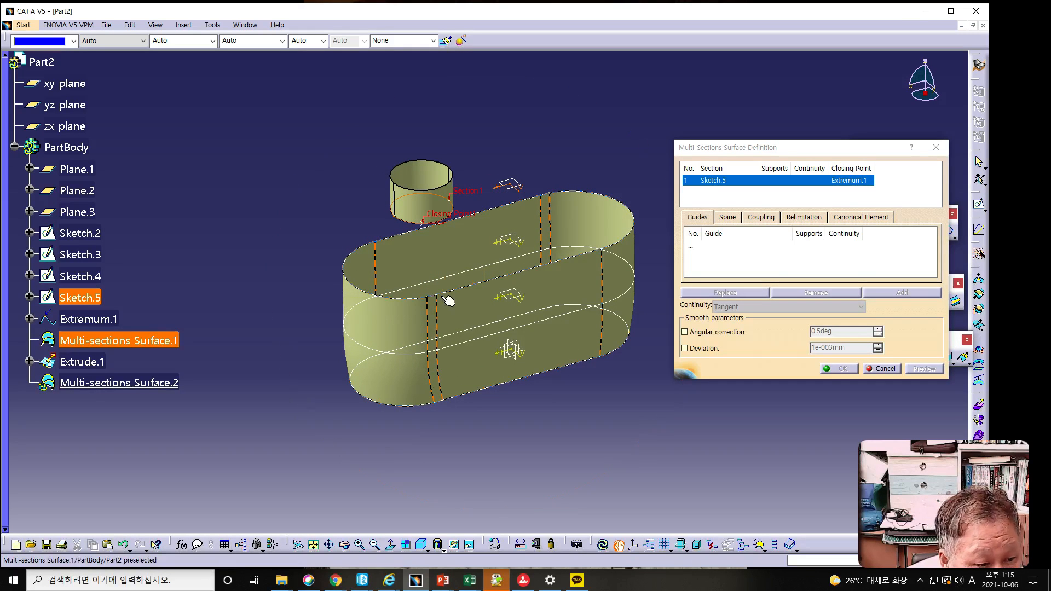
click(579, 260)
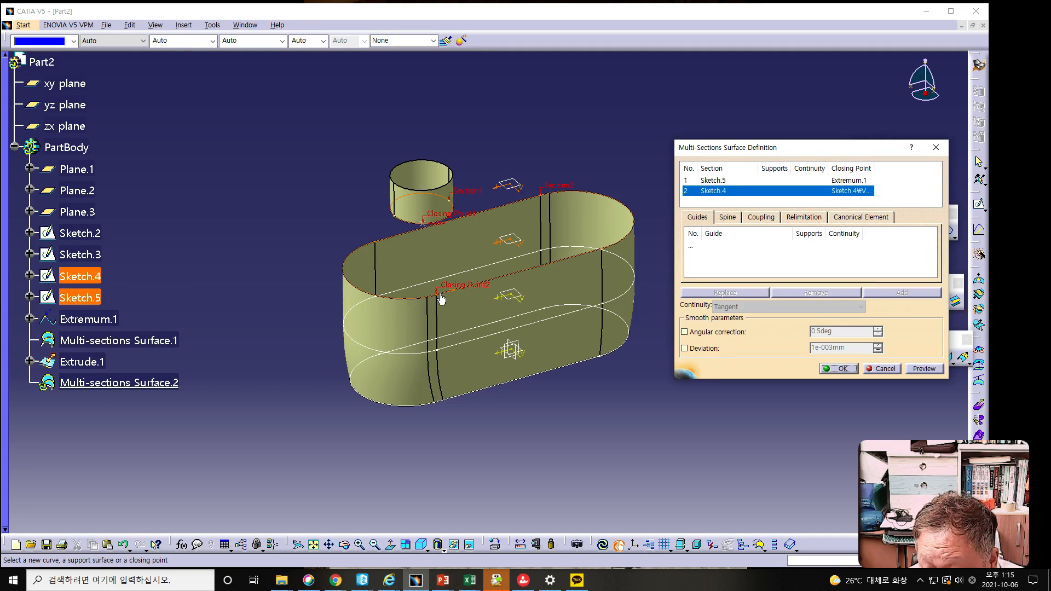
click(602, 248)
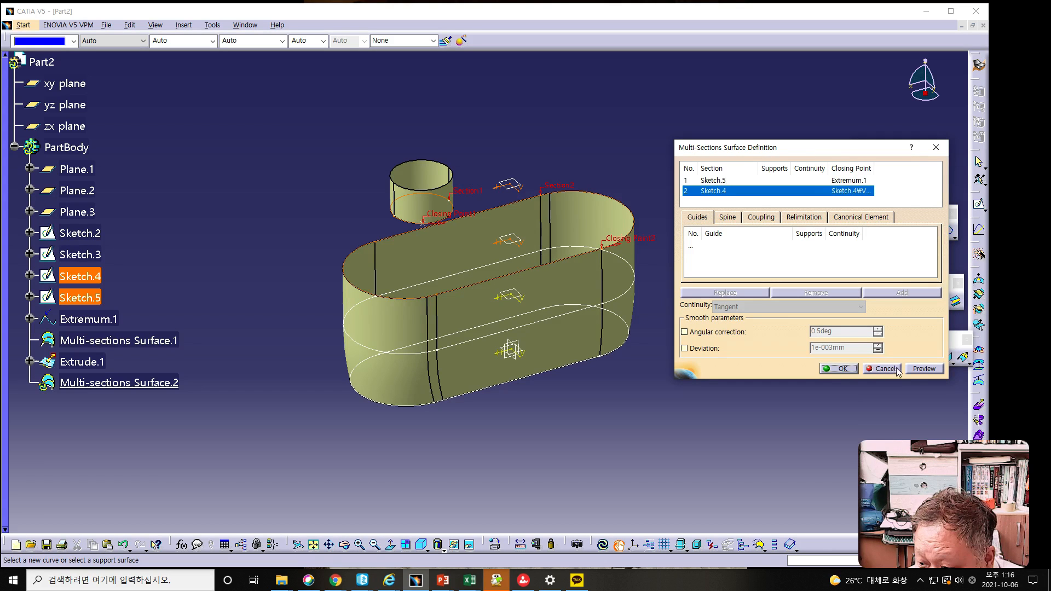
click(924, 370)
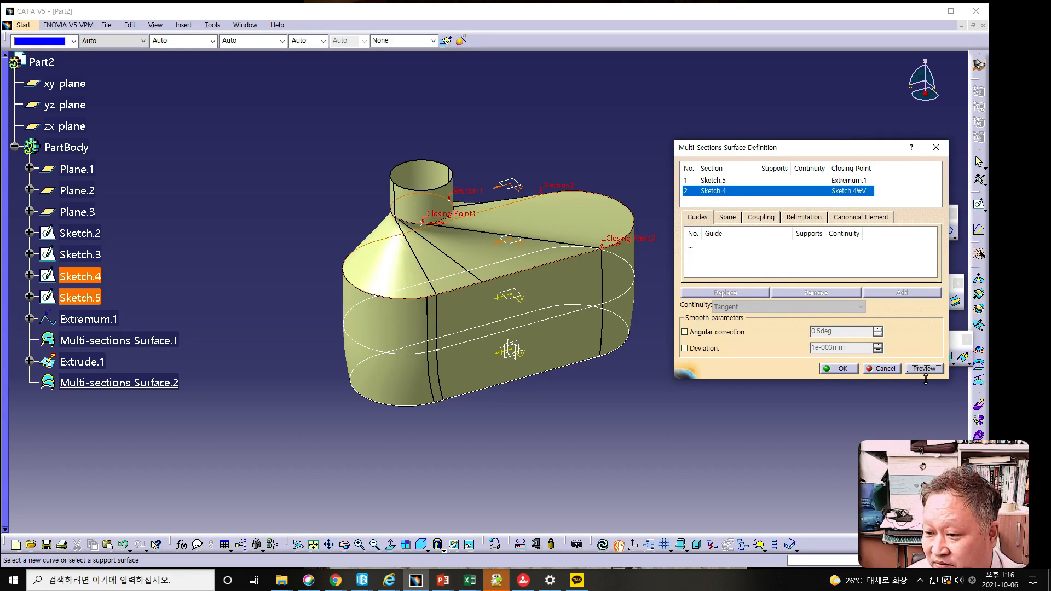
middle_drag(491, 358, 475, 159)
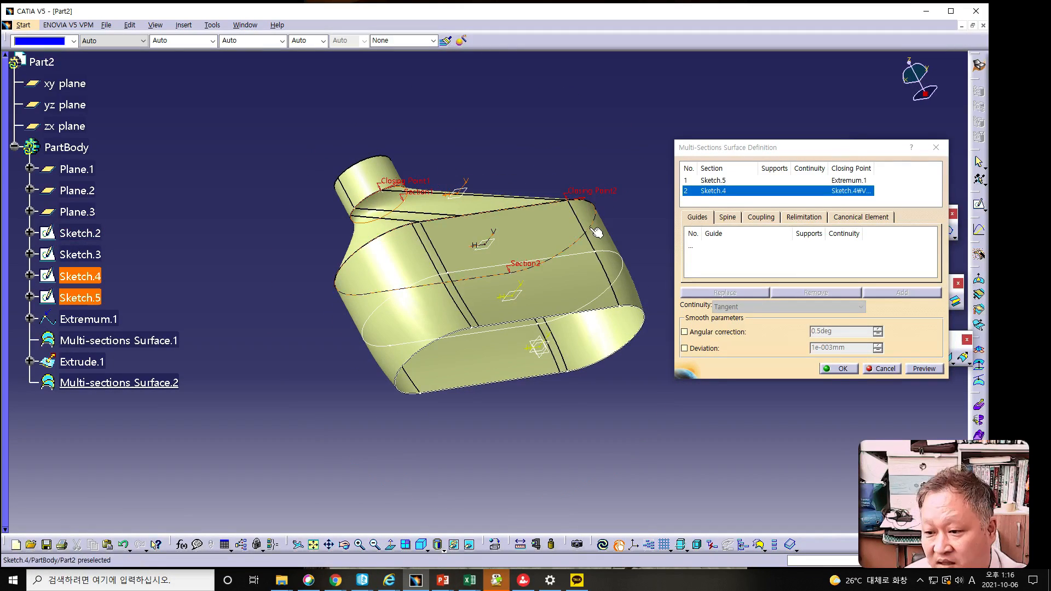
middle_drag(504, 386, 527, 413)
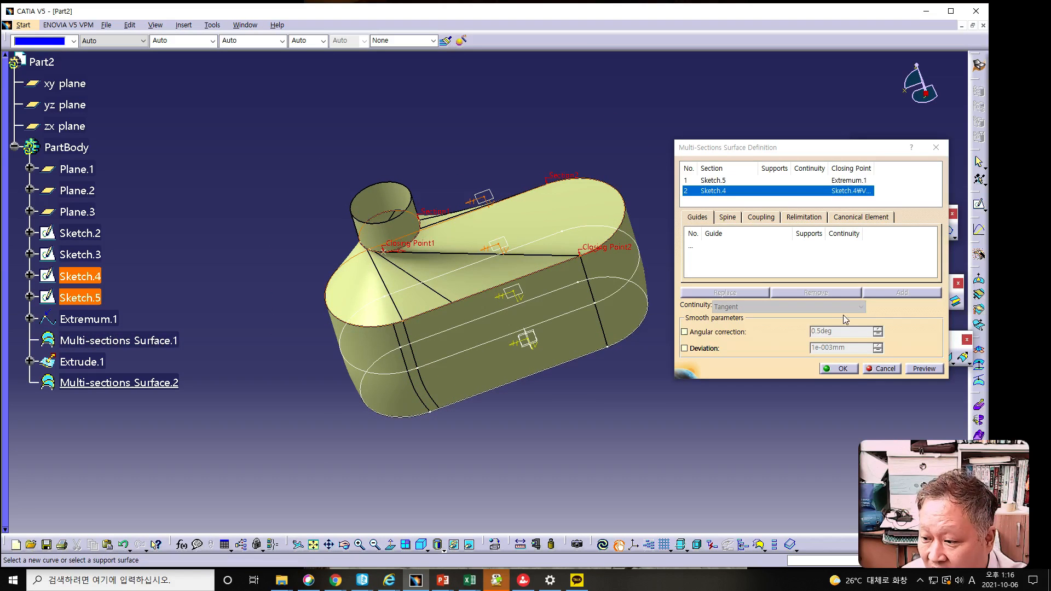
click(878, 370)
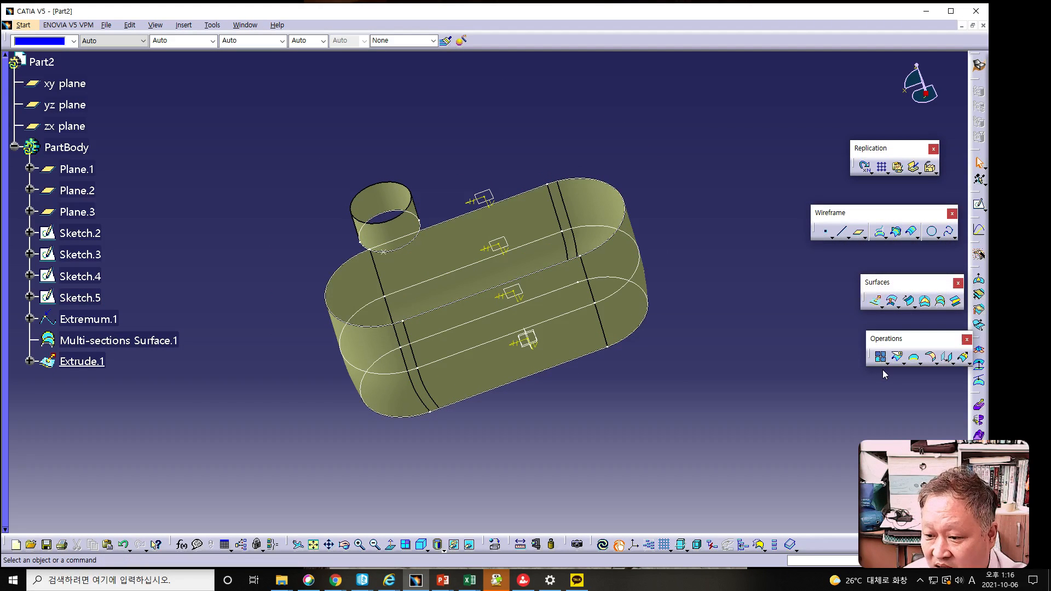
- Create a Multi-Sections Surface from the circle to the highest elongated-hole profile with the default closing points, inspect it and undo it
click(941, 302)
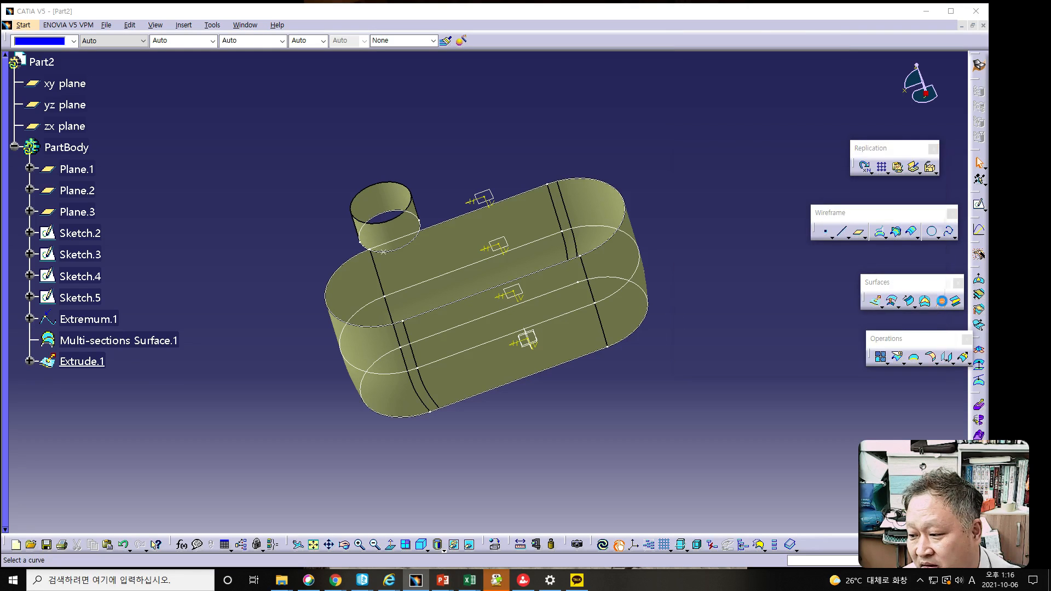
click(398, 251)
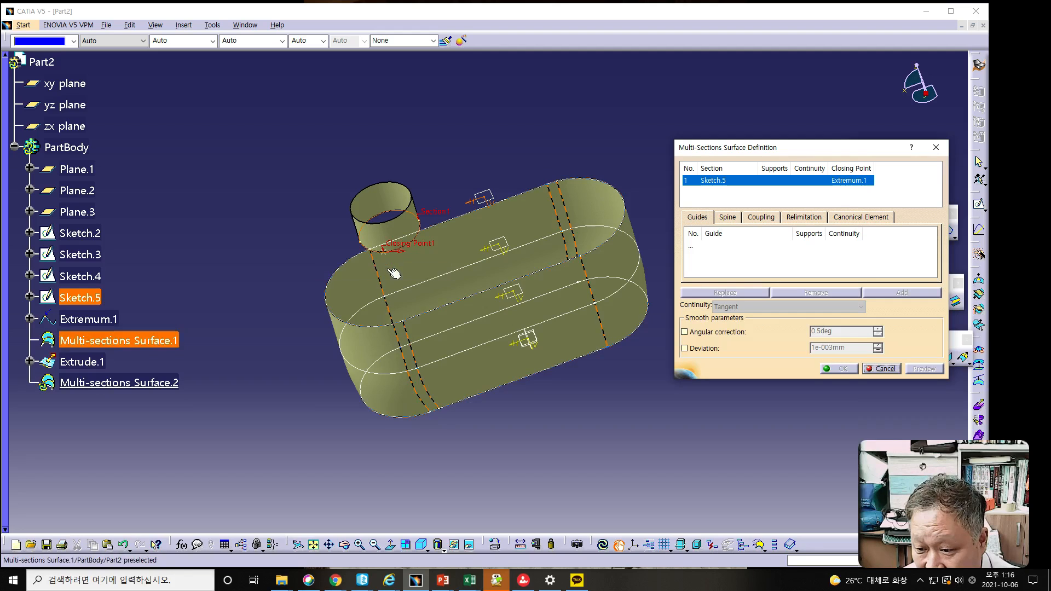
click(420, 320)
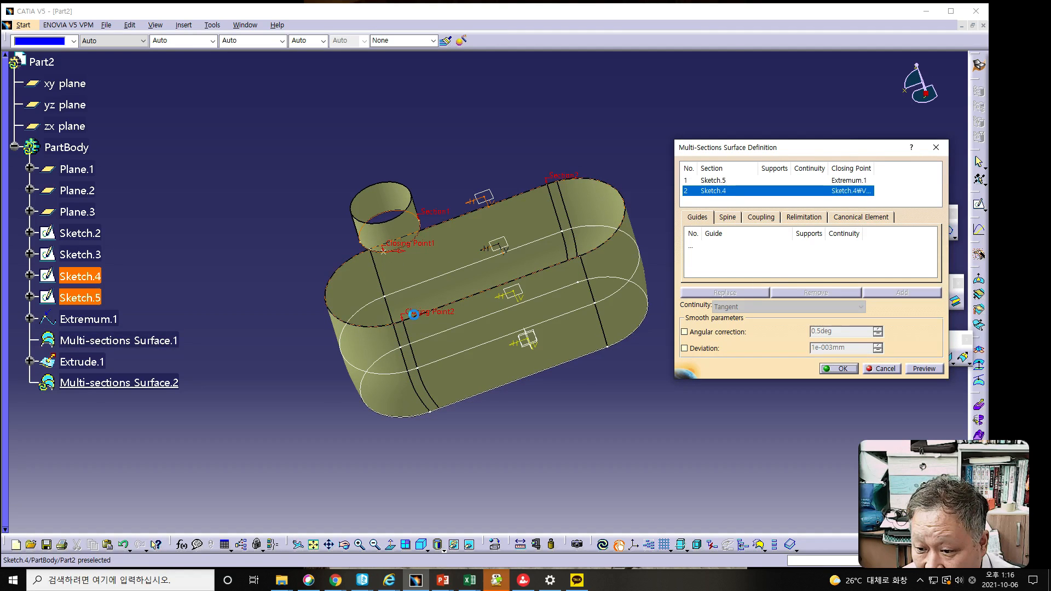
click(928, 370)
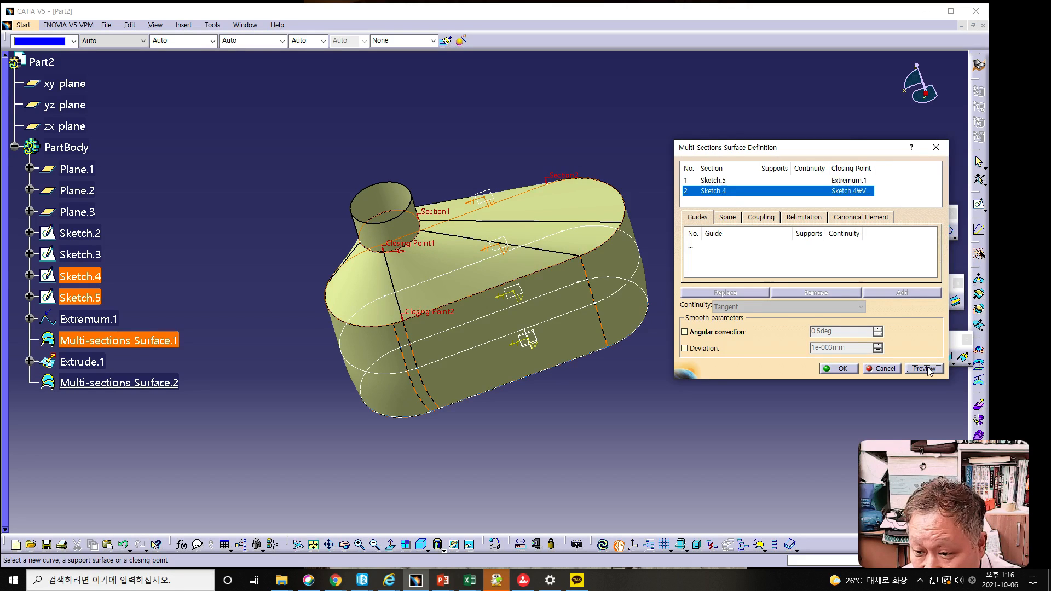
middle_drag(539, 352, 405, 233)
click(837, 367)
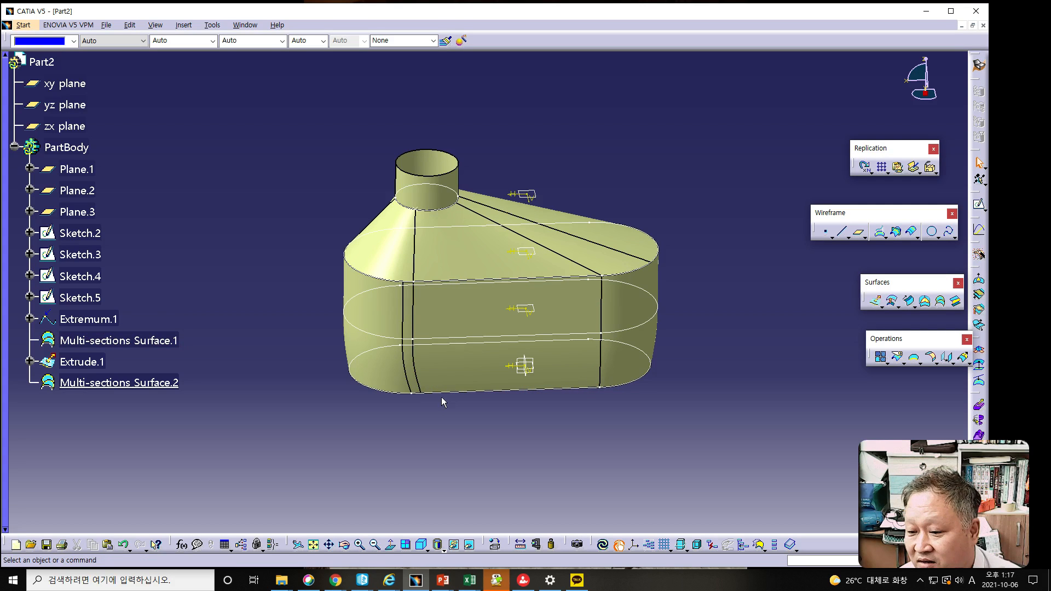
click(123, 545)
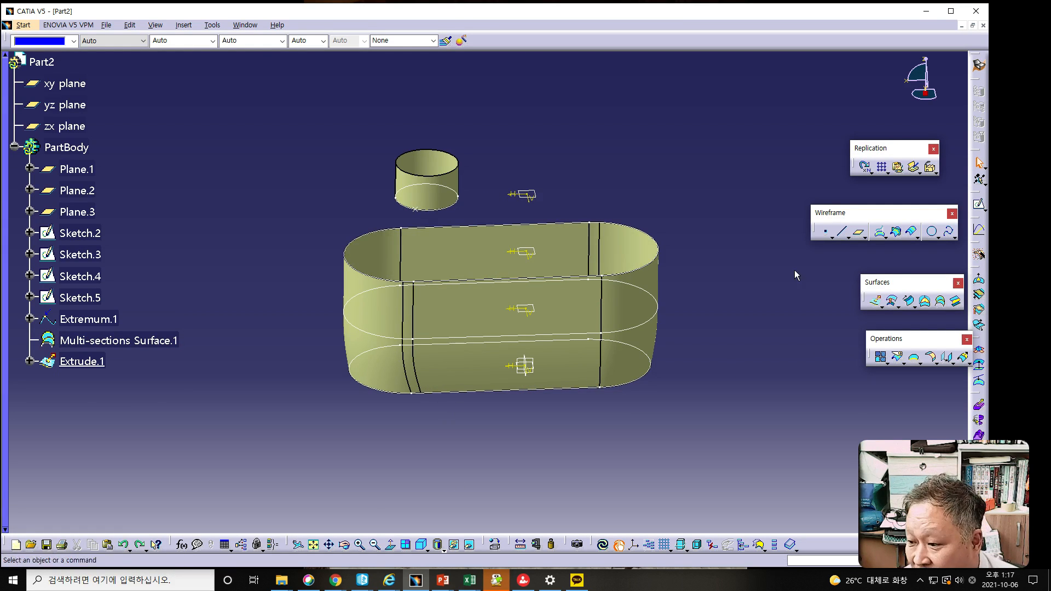
- Set the circle and the highest elongated-hole profile as multi-sections, moving the profile's closing point to the front straight edge's end farther from the circle
click(941, 301)
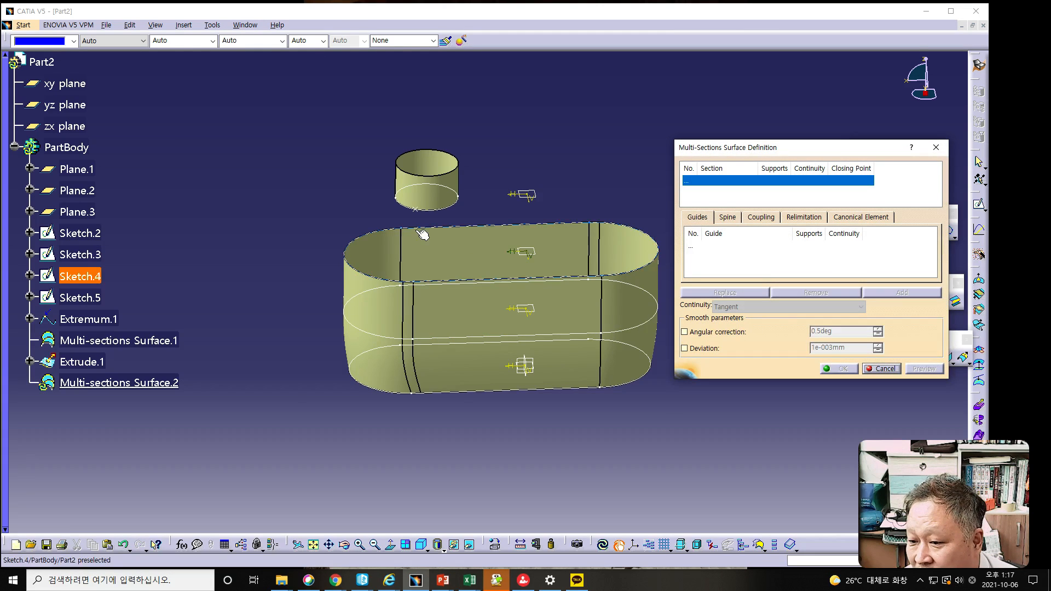
mouse_move(472, 218)
middle_down()
mouse_move(493, 257)
mouse_move(445, 263)
mouse_move(455, 211)
middle_up()
click(432, 210)
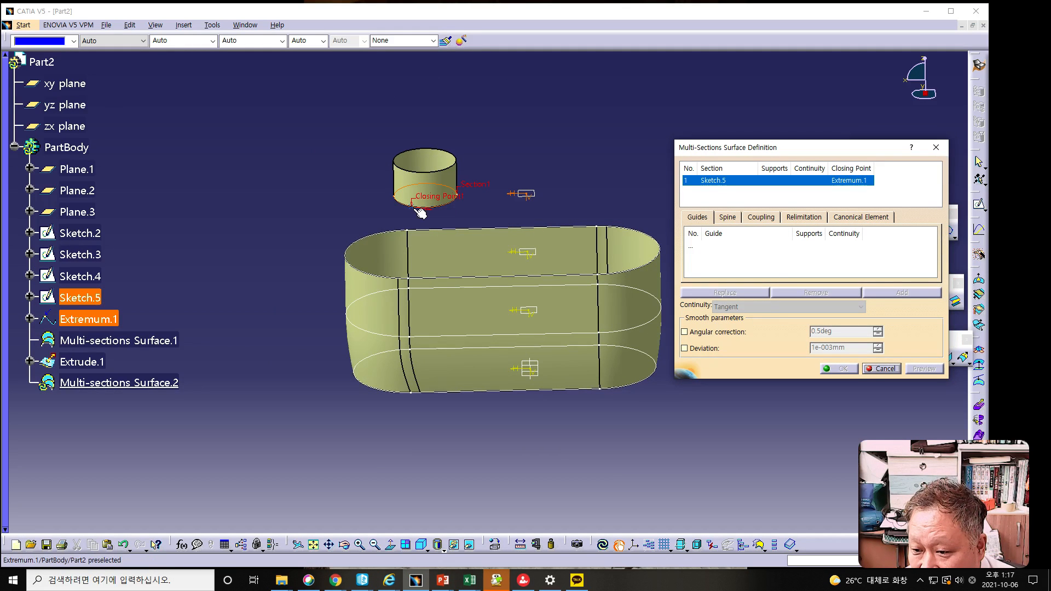
click(521, 228)
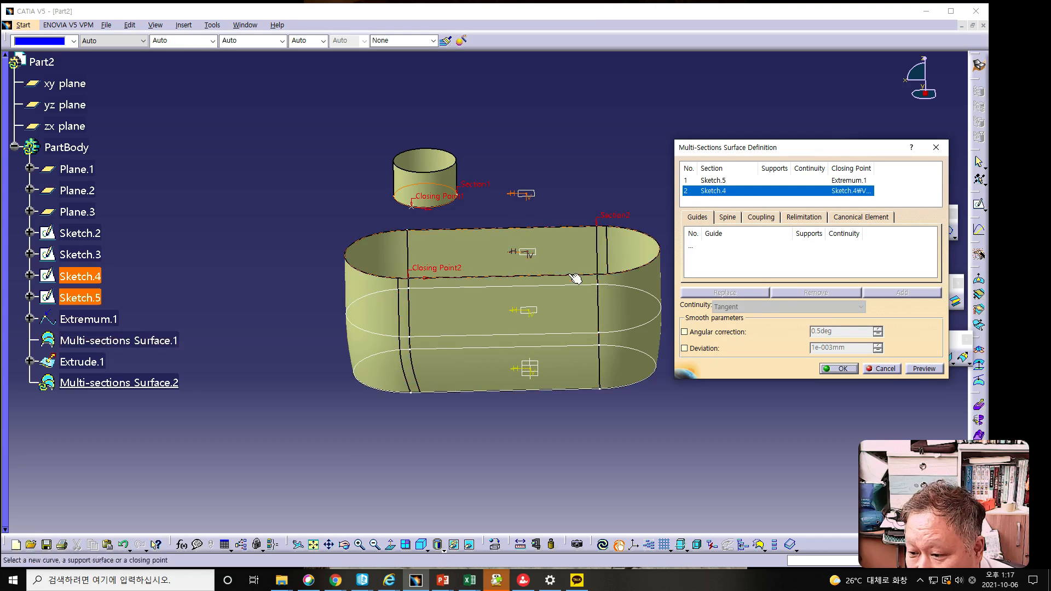
middle_drag(519, 296, 591, 317)
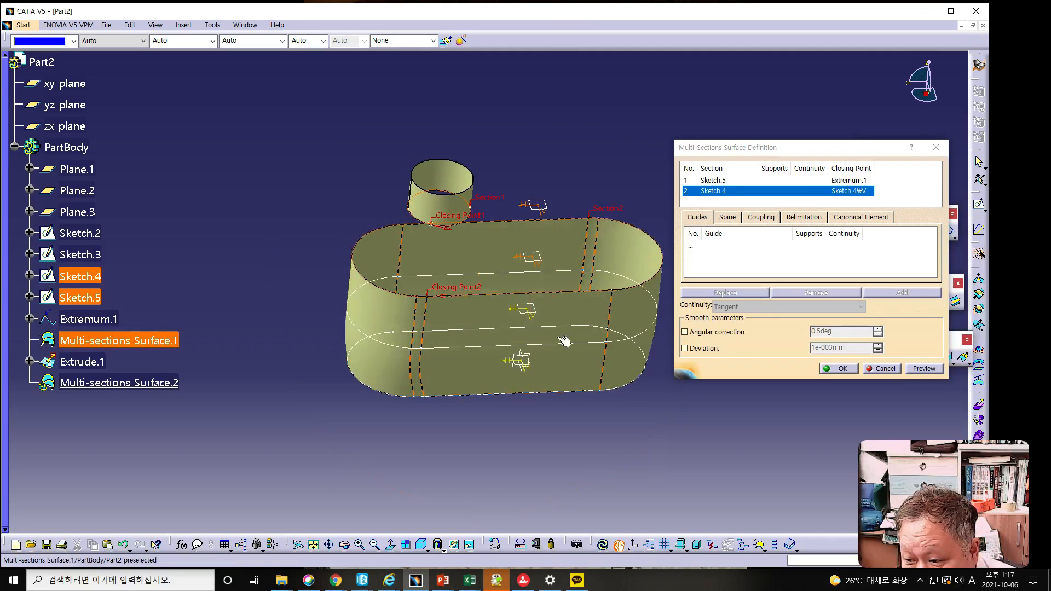
click(618, 295)
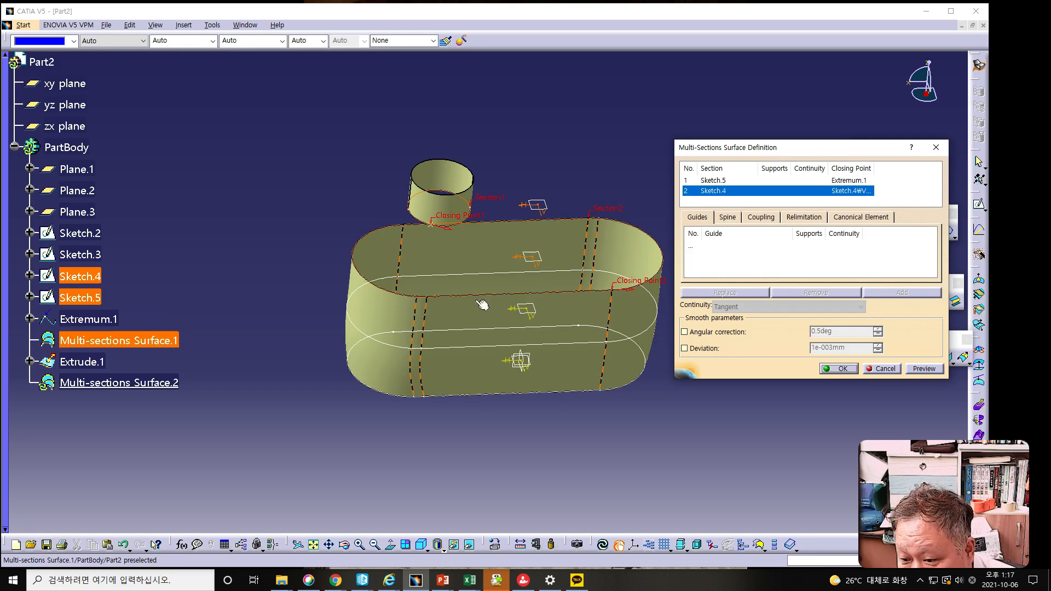
- Preview and create the multi-sections surface joining the circle to the highest elongated-hole profile, and inspect the bottle shape from several angles
click(925, 369)
click(841, 368)
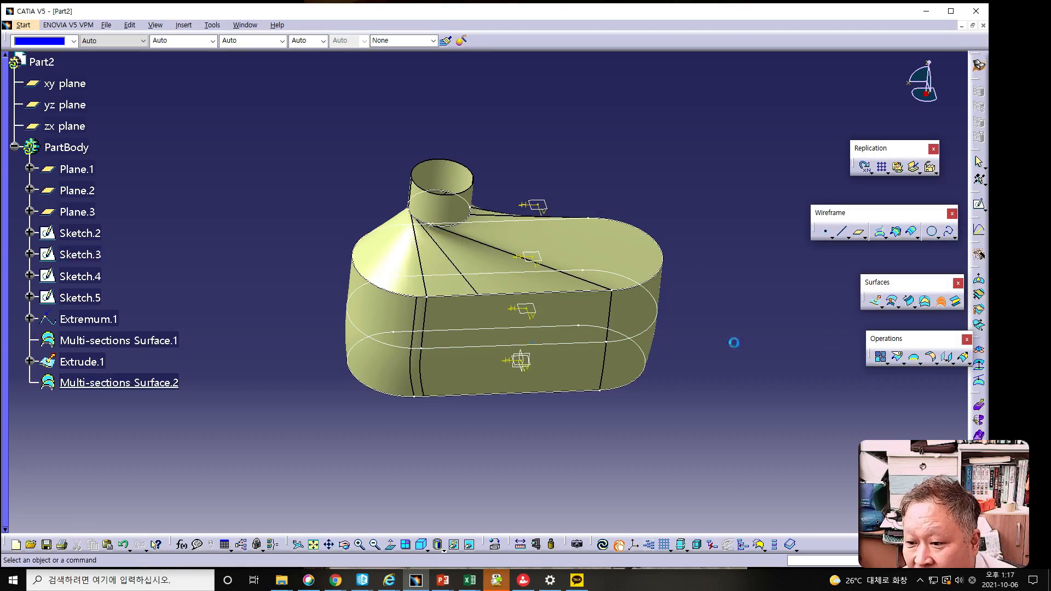
middle_drag(476, 273, 681, 300)
click(492, 353)
middle_drag(493, 353, 532, 474)
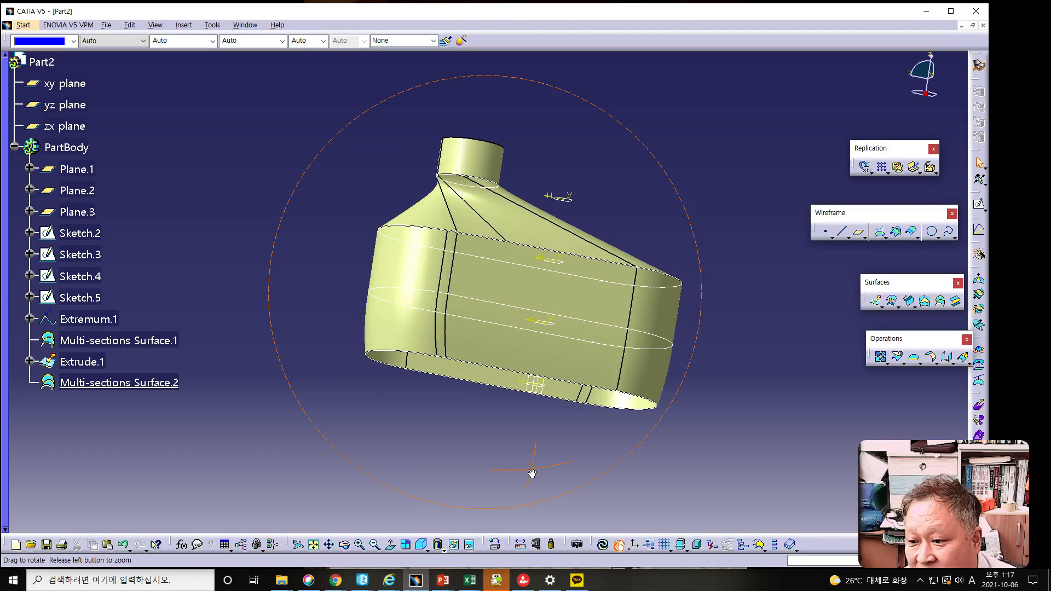
- Close the open base of the body with a Fill surface bounded by the lowest elongated-hole profile
middle_drag(541, 274, 498, 403)
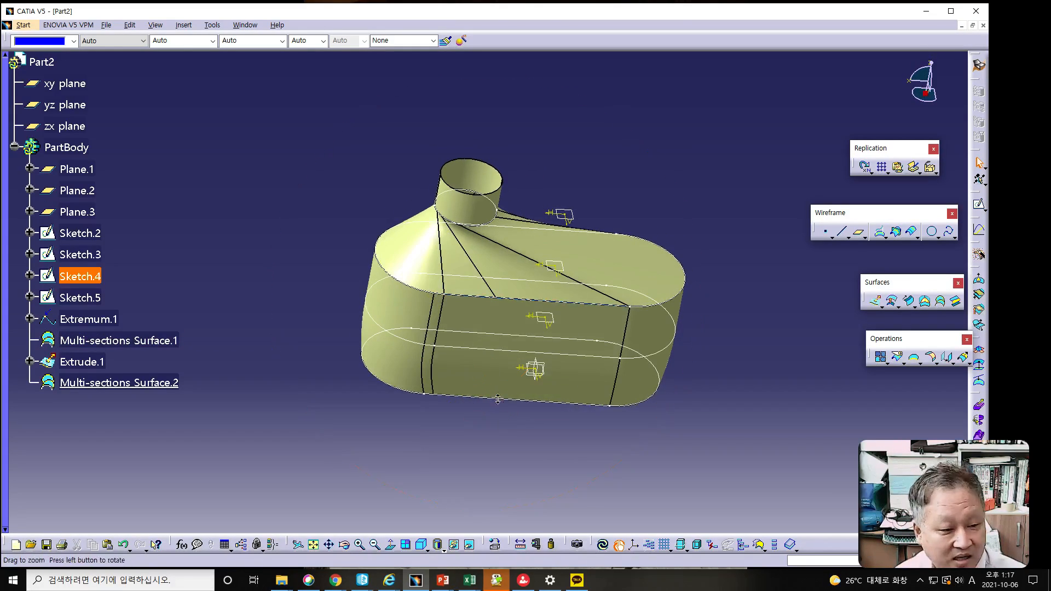
middle_drag(492, 290, 504, 328)
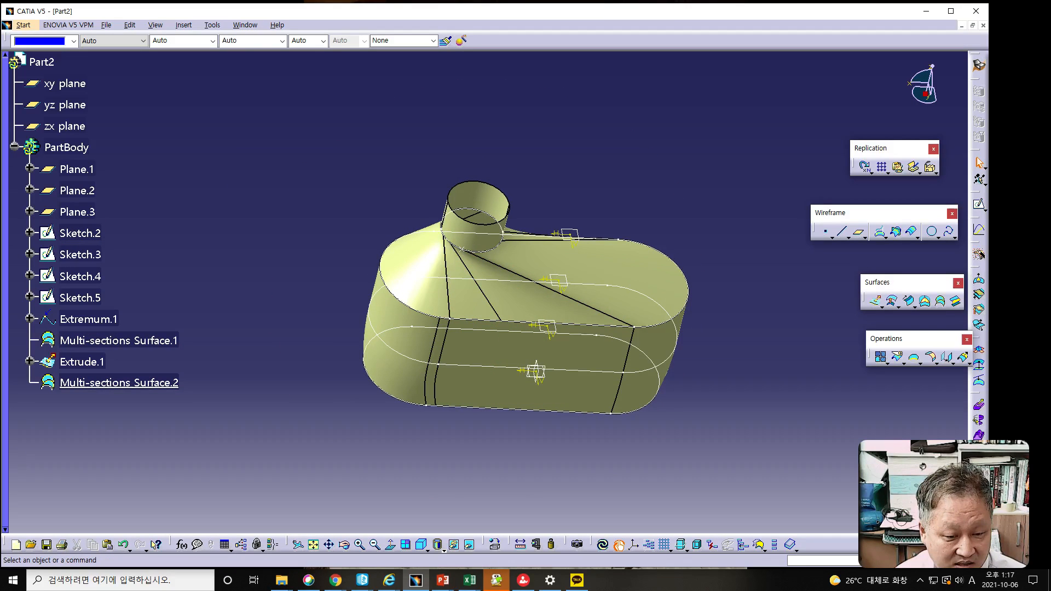
click(442, 580)
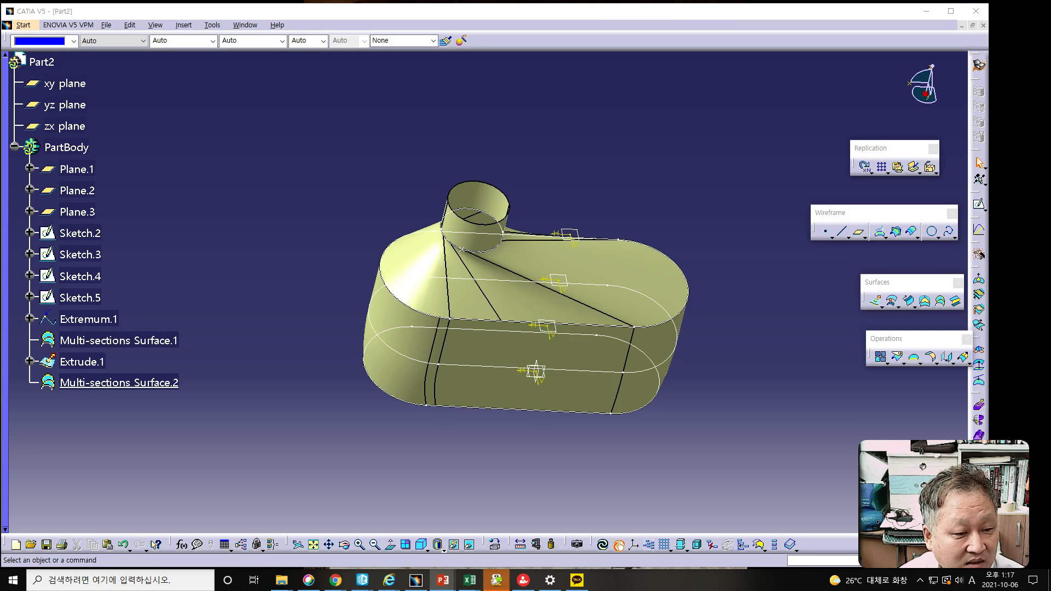
middle_drag(571, 498, 711, 411)
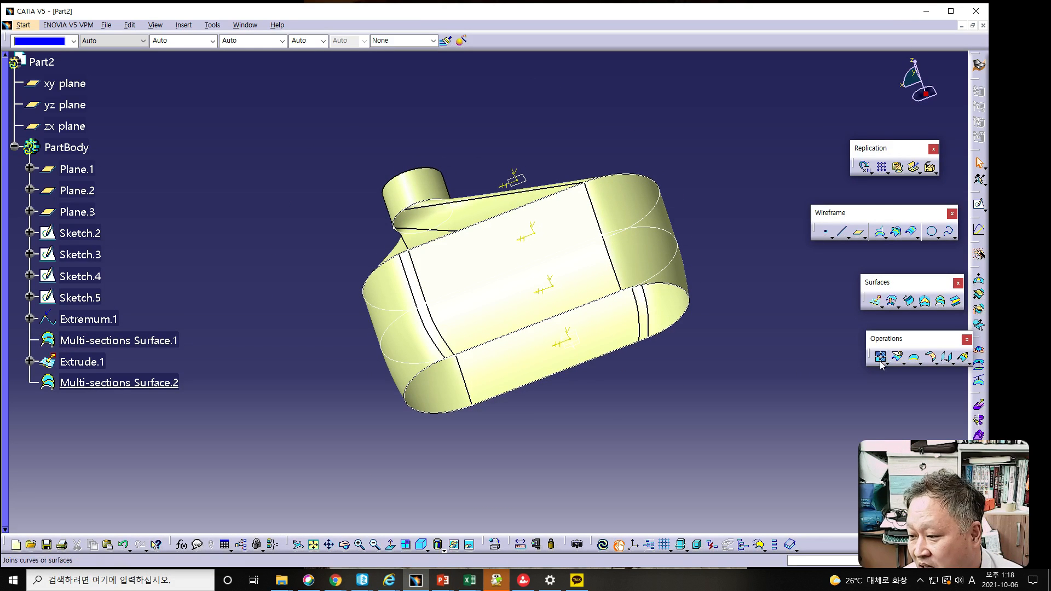
click(925, 303)
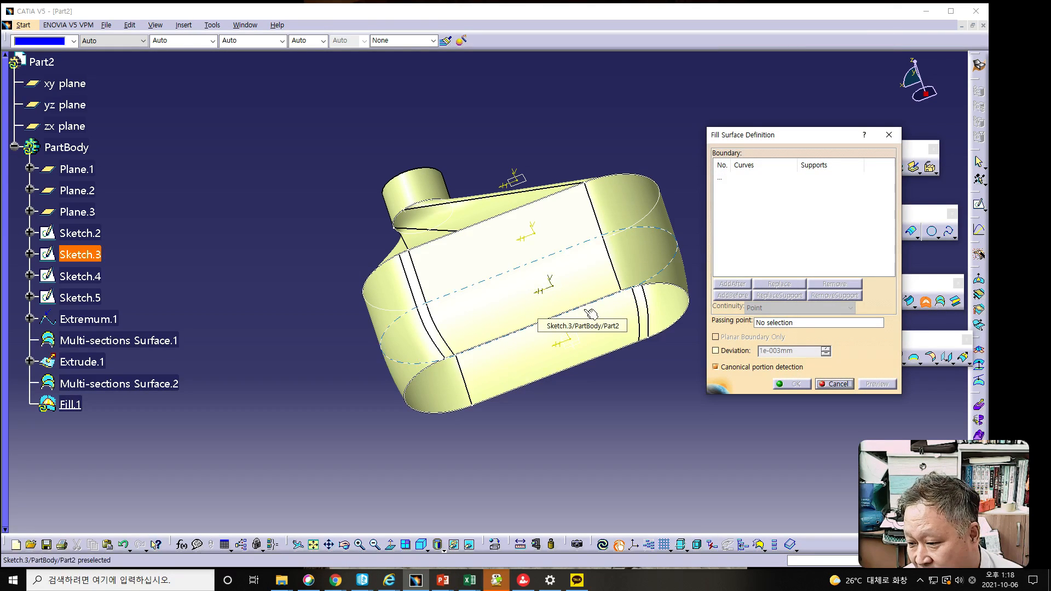
click(594, 359)
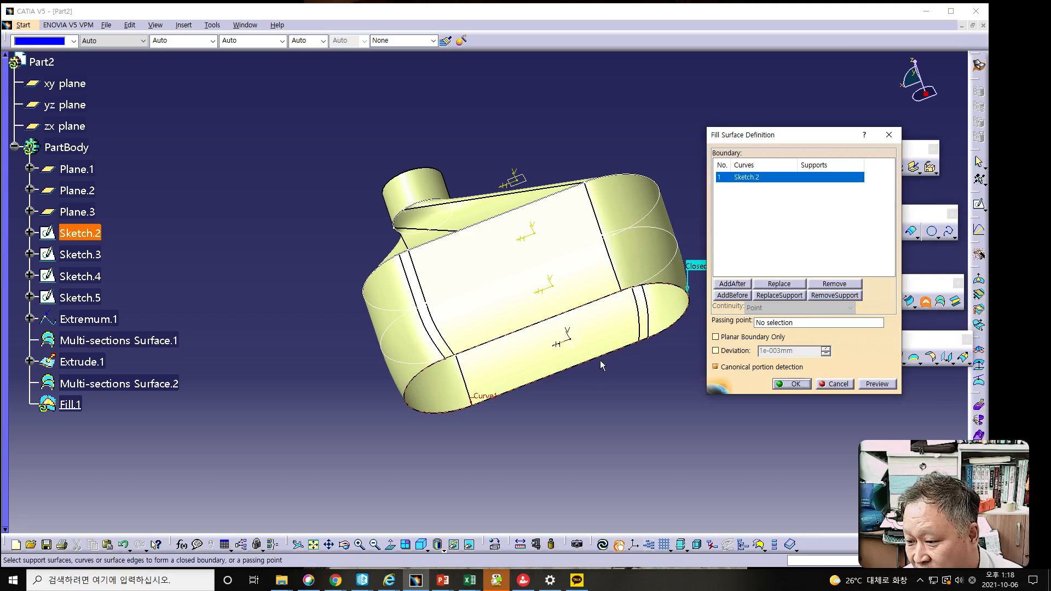
click(803, 384)
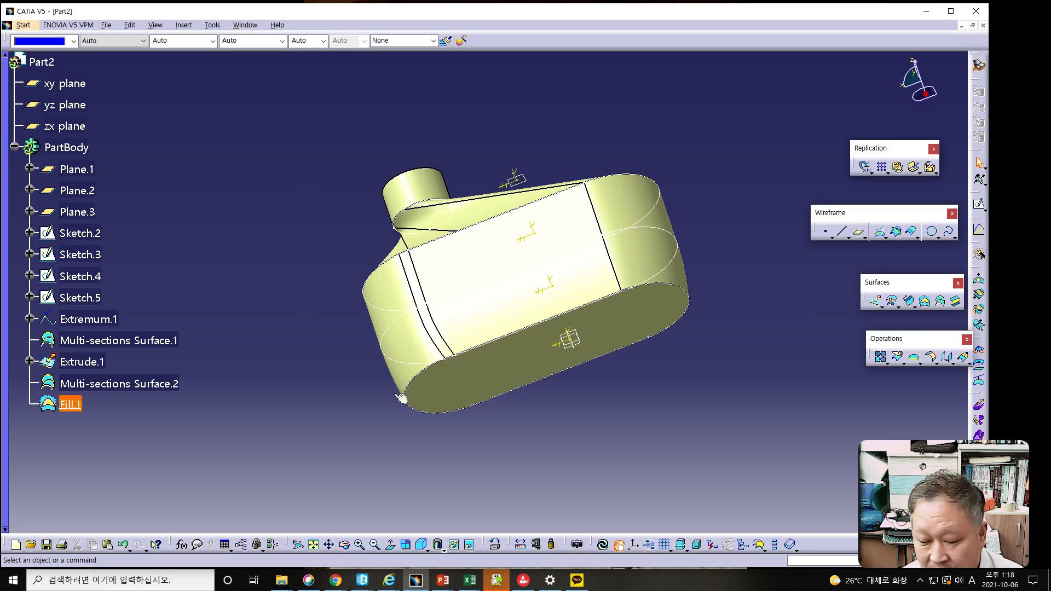
- Offset the extruded cylindrical neck surface outward by 2 mm
key(alt+Tab)
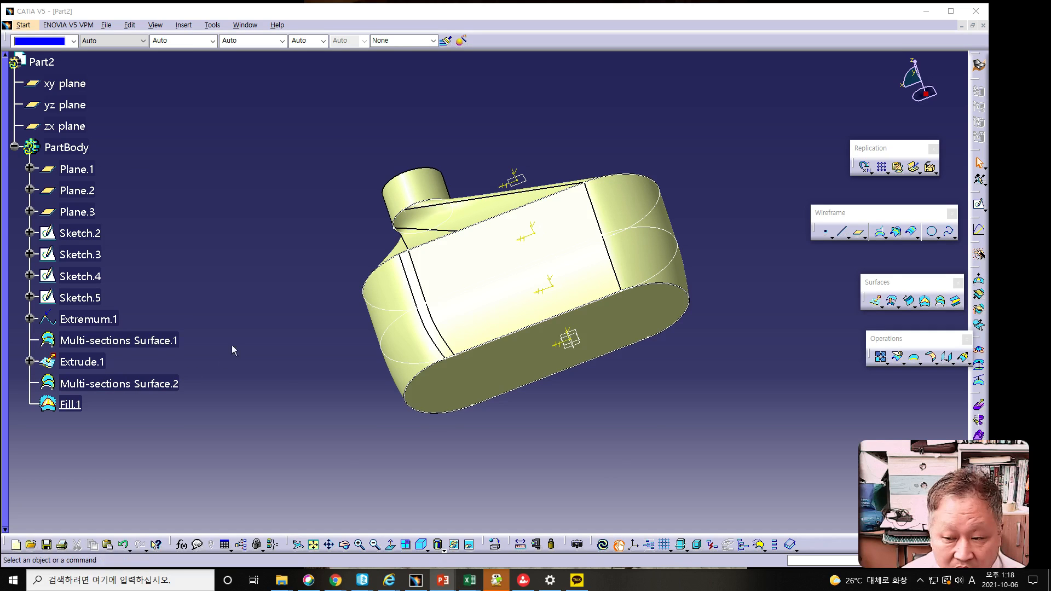
middle_drag(524, 282, 563, 478)
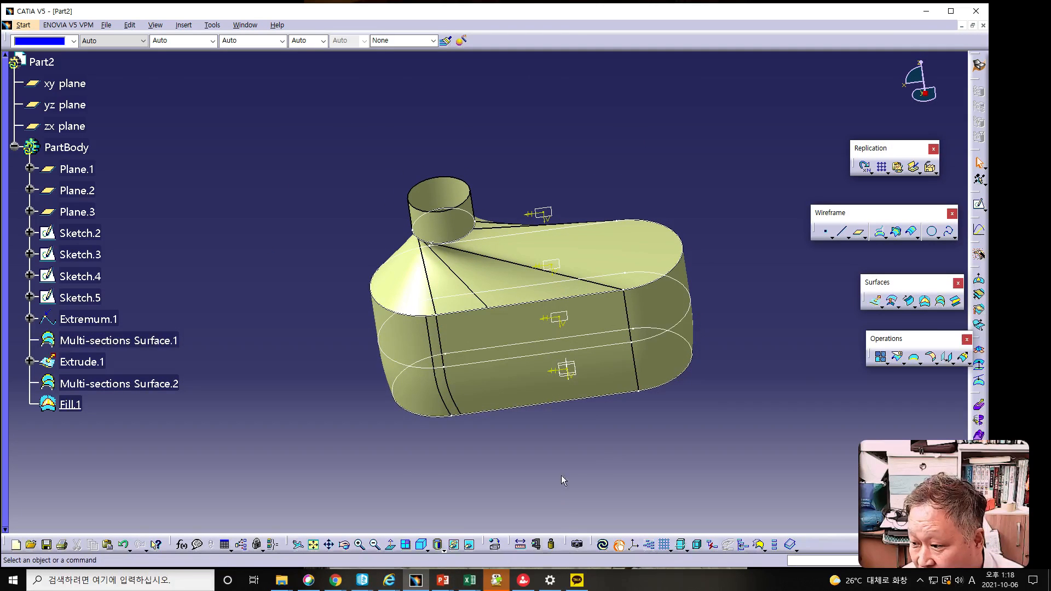
click(891, 302)
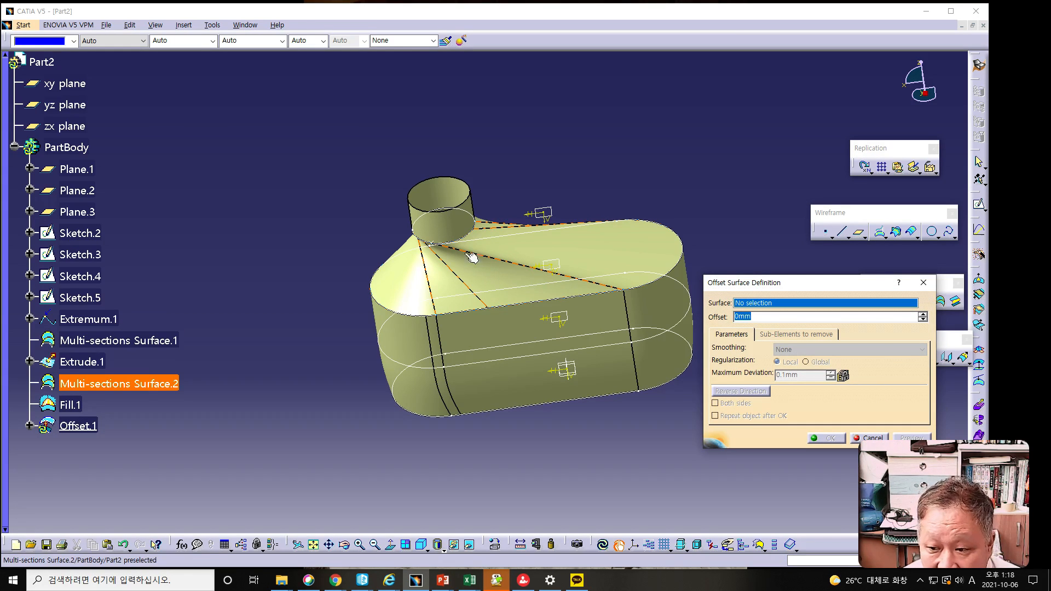
click(449, 226)
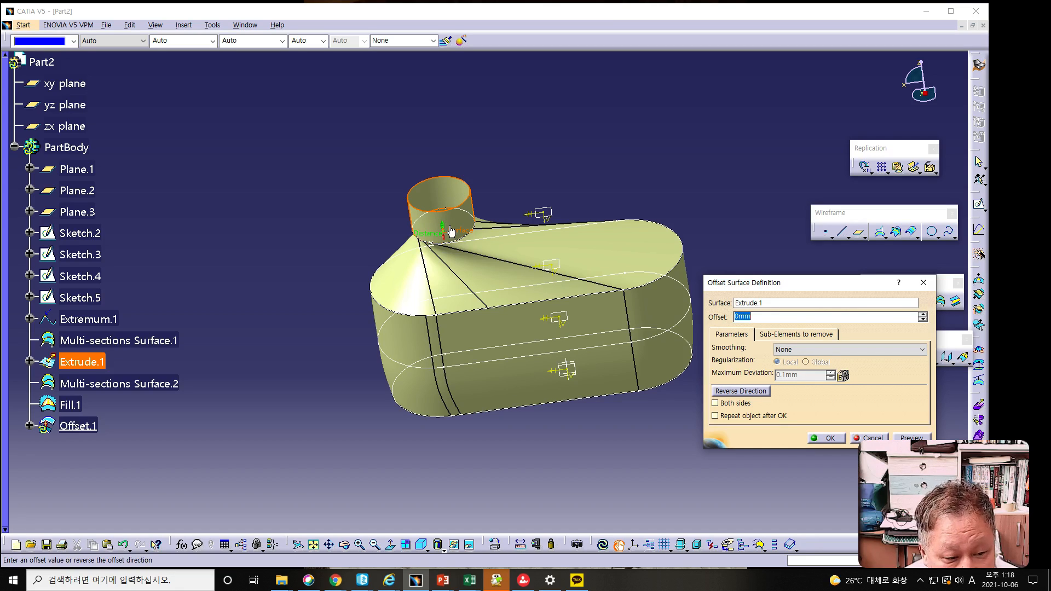
text(2)
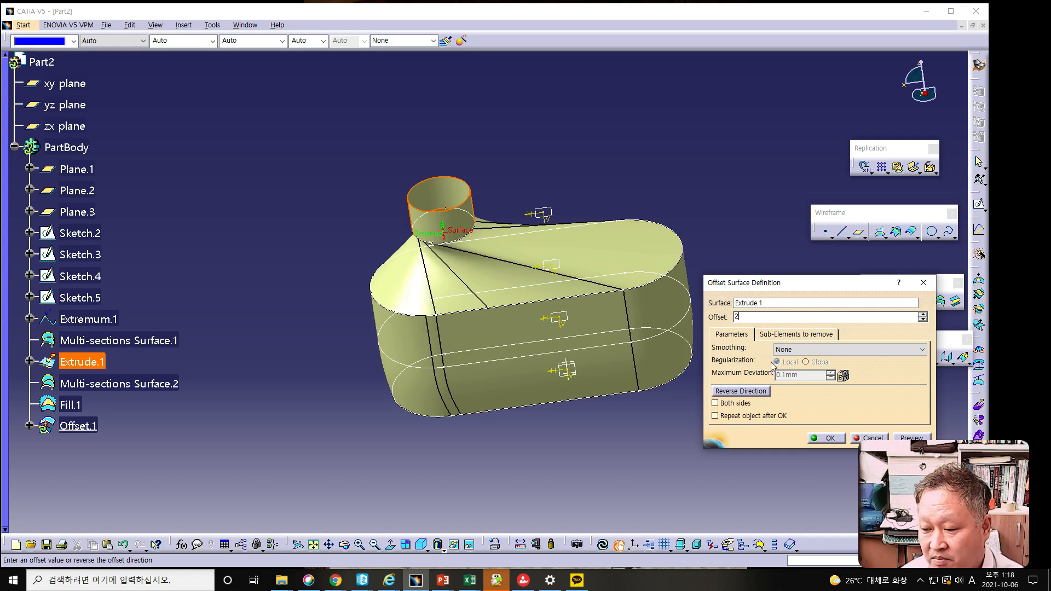
click(828, 439)
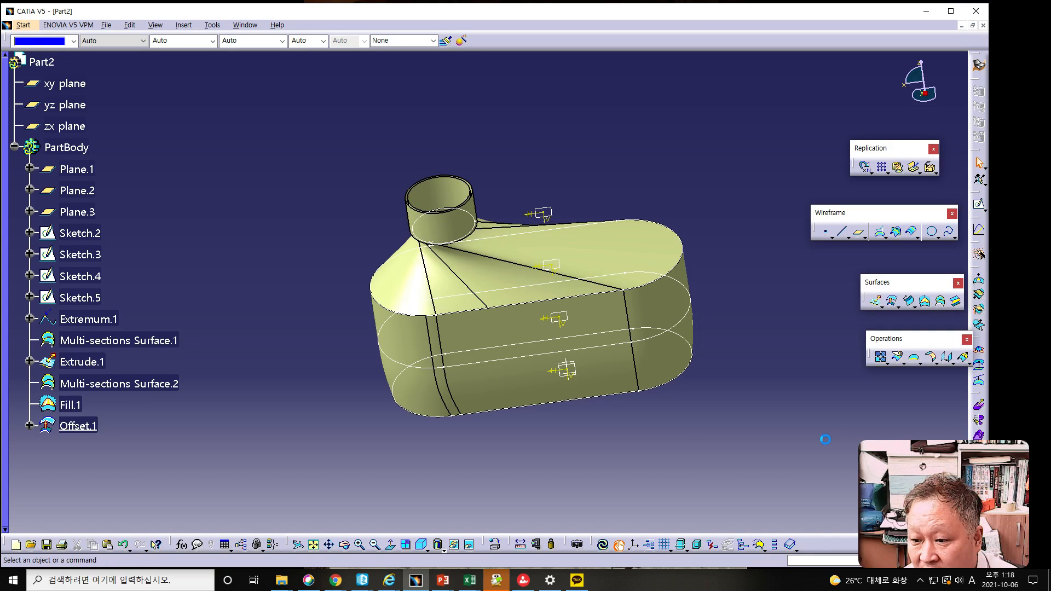
- Create a Blend surface between the upper rim of the offset neck and the upper rim of the extruded neck
ctrl+middle_drag(530, 254, 520, 418)
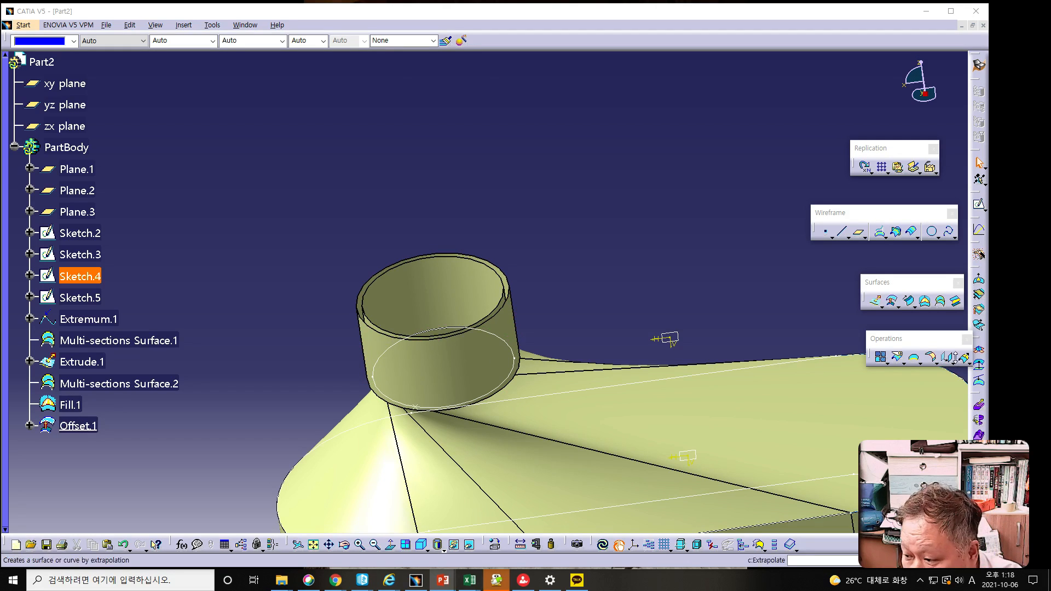
click(956, 303)
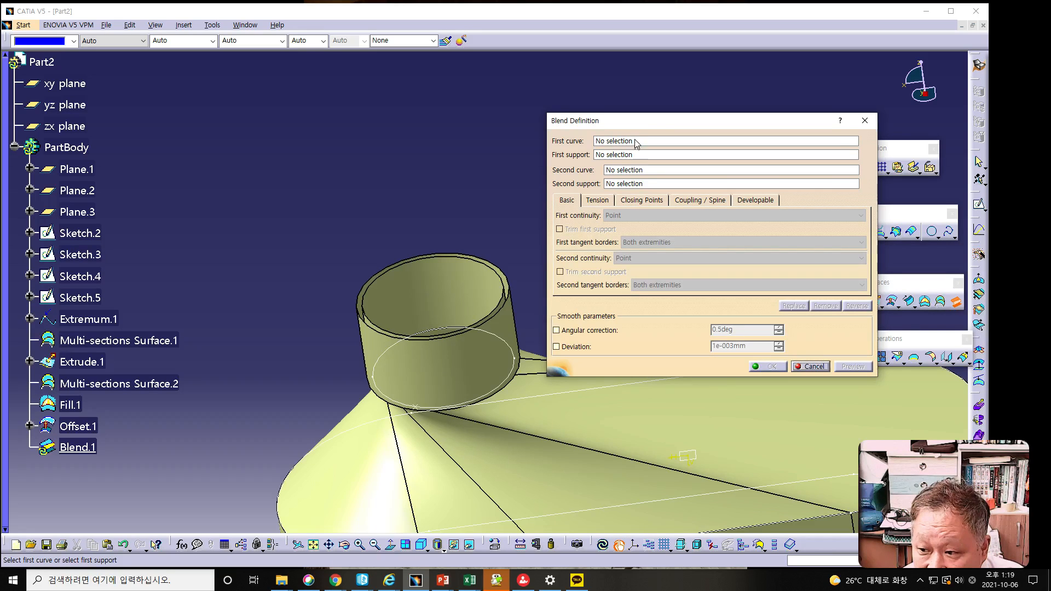
click(635, 142)
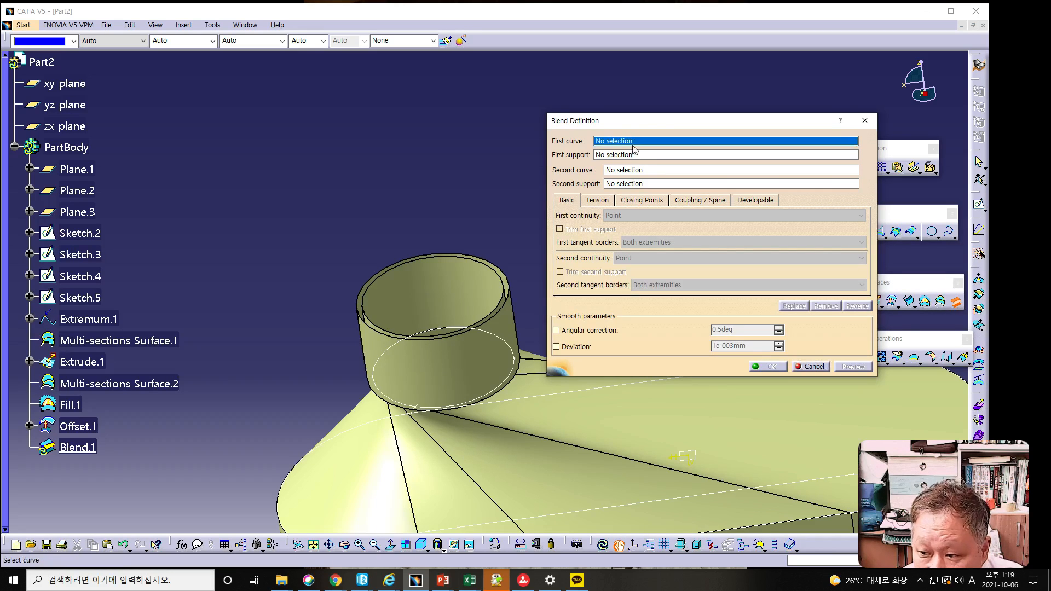
click(511, 311)
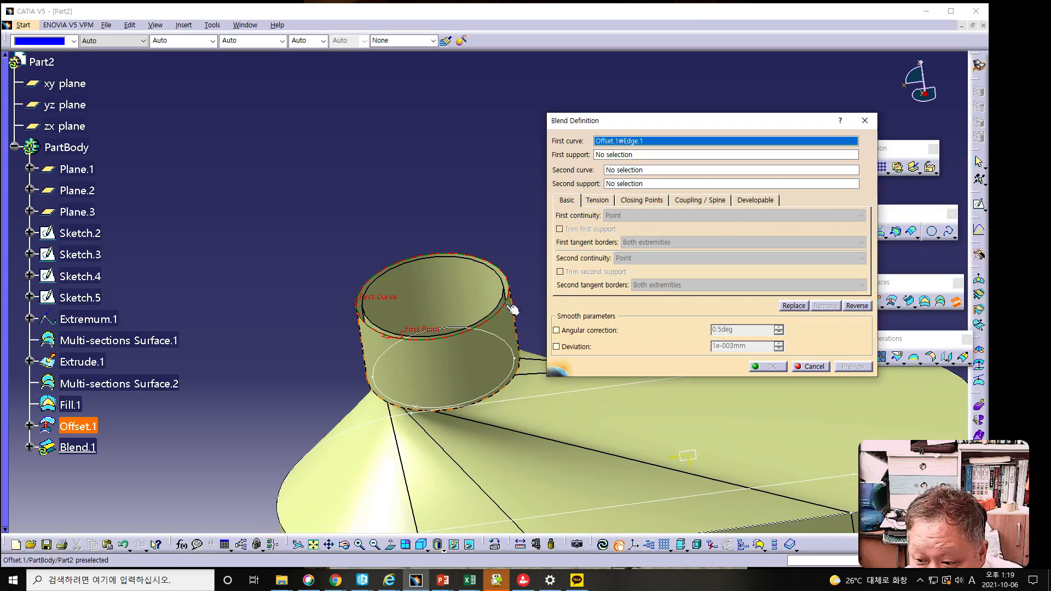
click(622, 173)
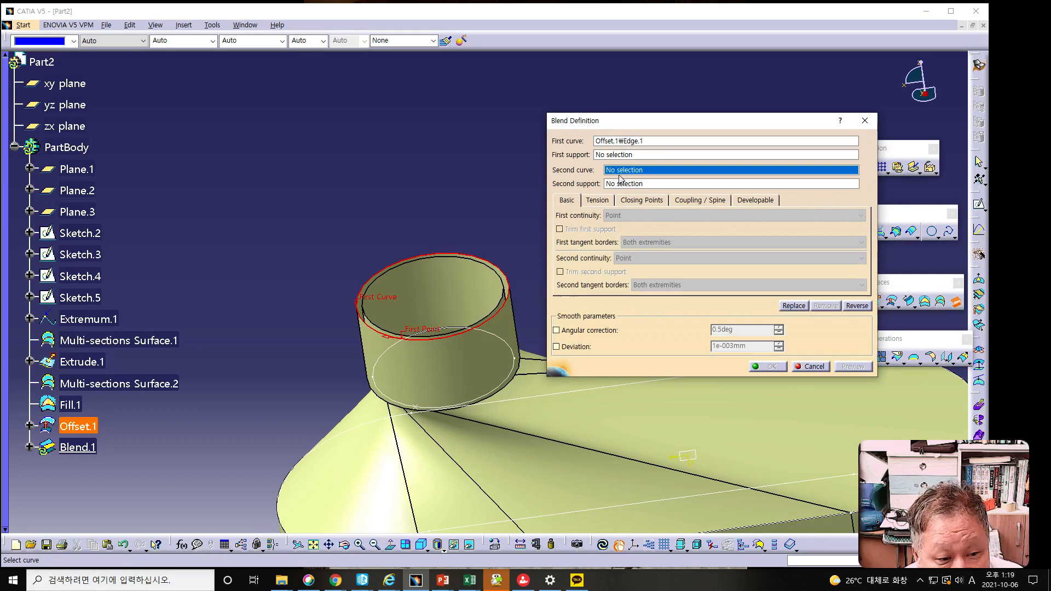
click(500, 324)
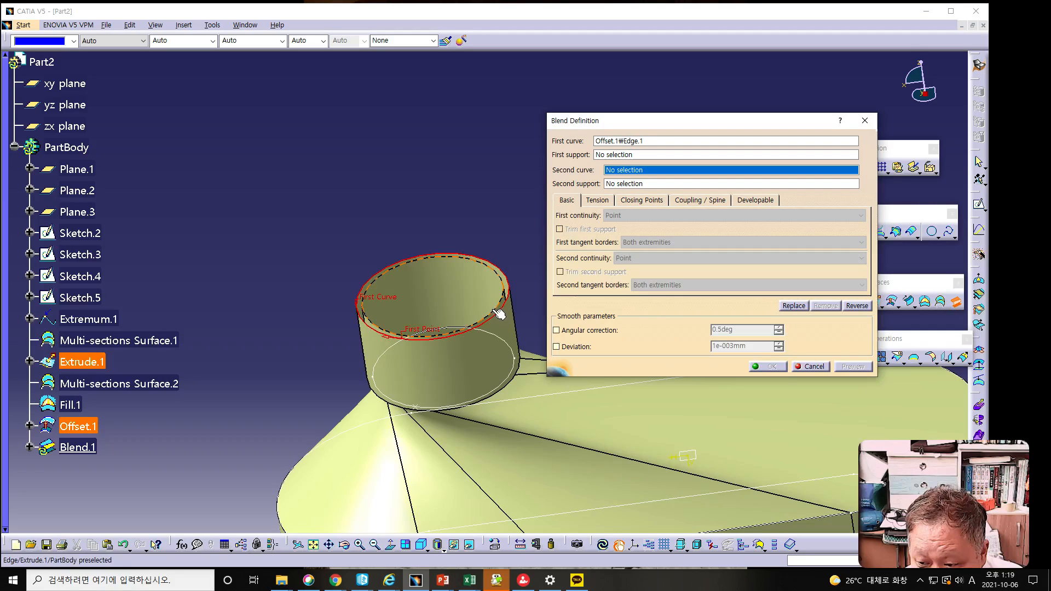
click(857, 367)
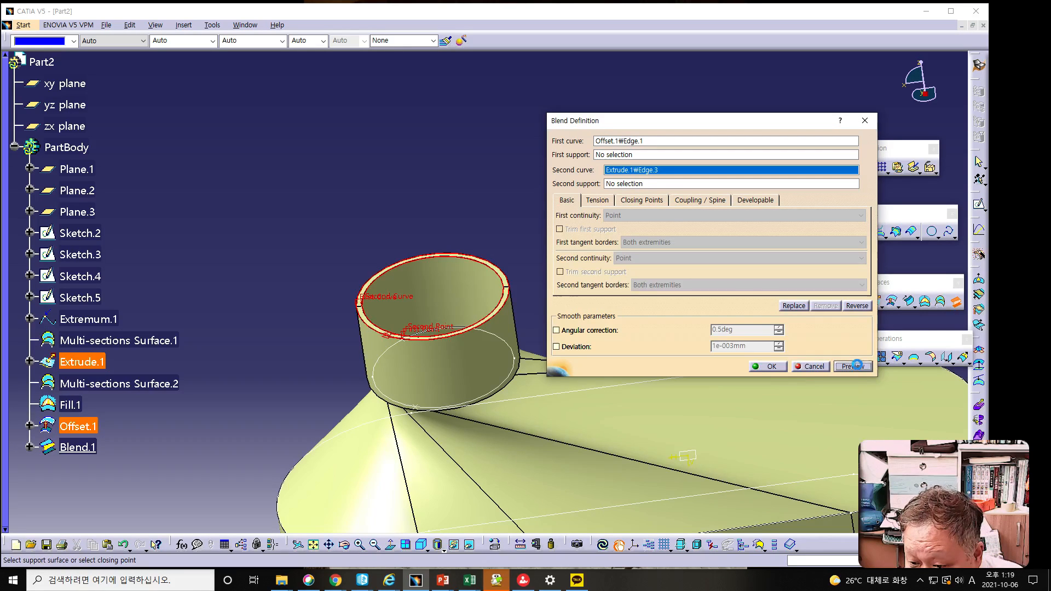
click(767, 366)
- Try to join the body, base fill, offset neck, shoulder and rim blend surfaces, display the connexity diagnosis and cancel
mouse_move(583, 350)
middle_down()
mouse_move(683, 345)
mouse_move(622, 422)
mouse_move(669, 425)
mouse_move(648, 411)
mouse_move(563, 427)
mouse_move(504, 422)
mouse_move(535, 338)
mouse_move(603, 286)
mouse_move(626, 247)
mouse_move(650, 281)
mouse_move(621, 324)
mouse_move(599, 189)
mouse_move(627, 241)
mouse_move(643, 316)
mouse_move(571, 201)
mouse_move(650, 241)
middle_up()
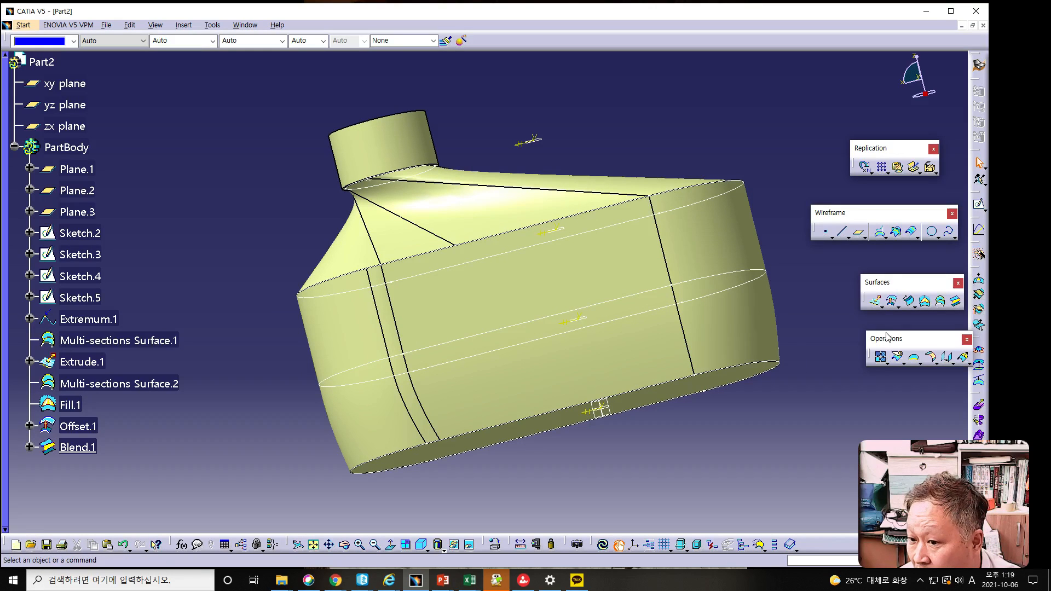
click(879, 357)
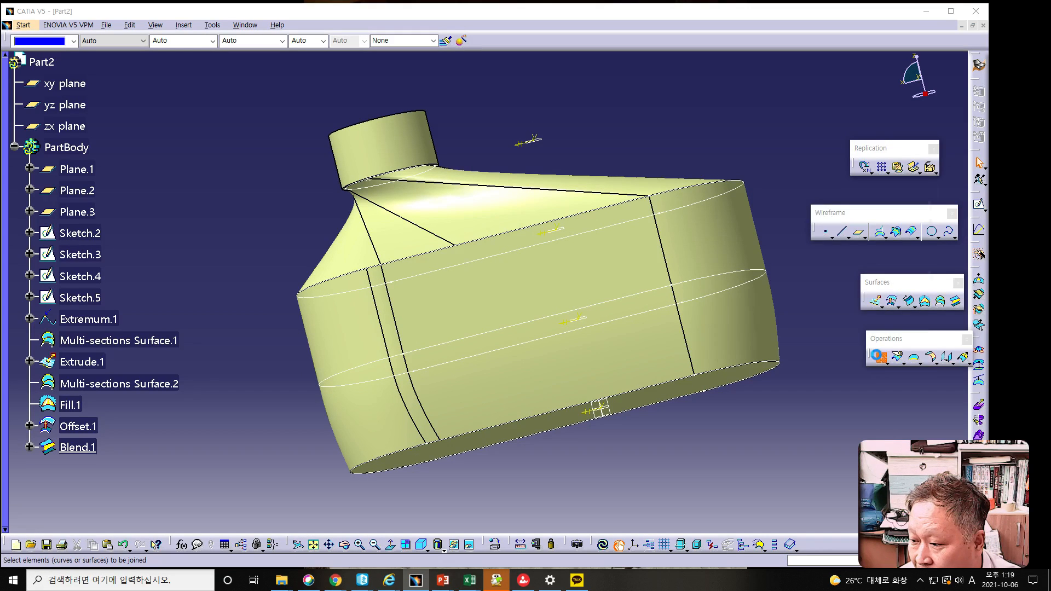
click(636, 307)
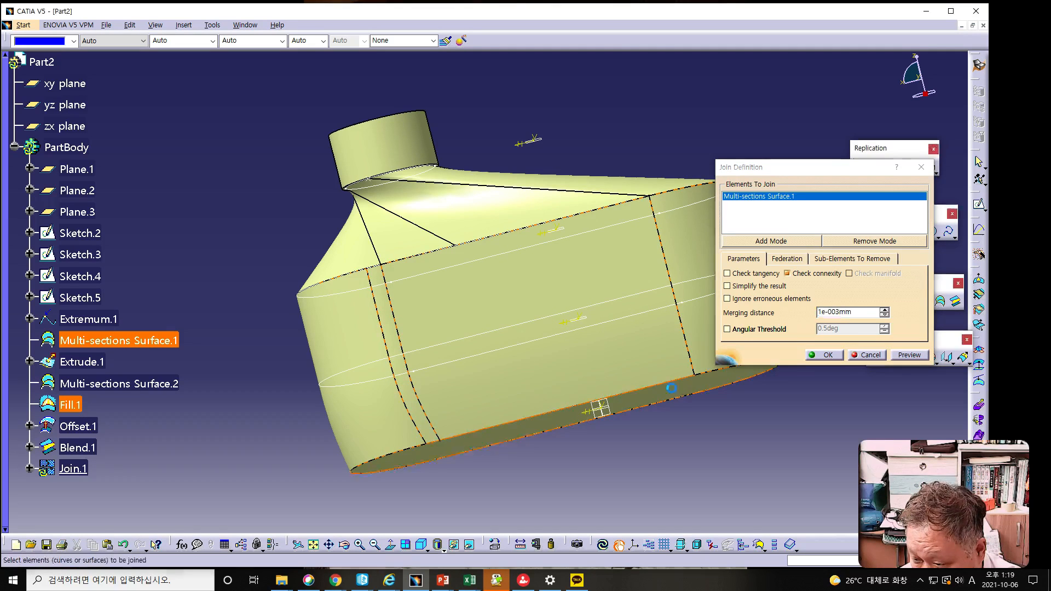
click(644, 381)
click(389, 158)
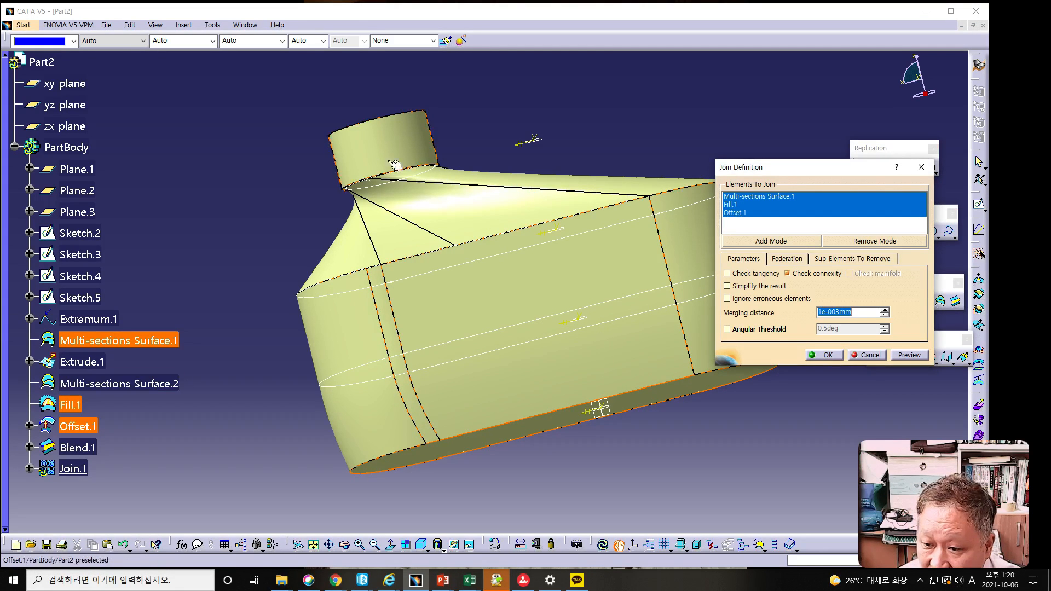
click(473, 216)
middle_drag(473, 215, 476, 321)
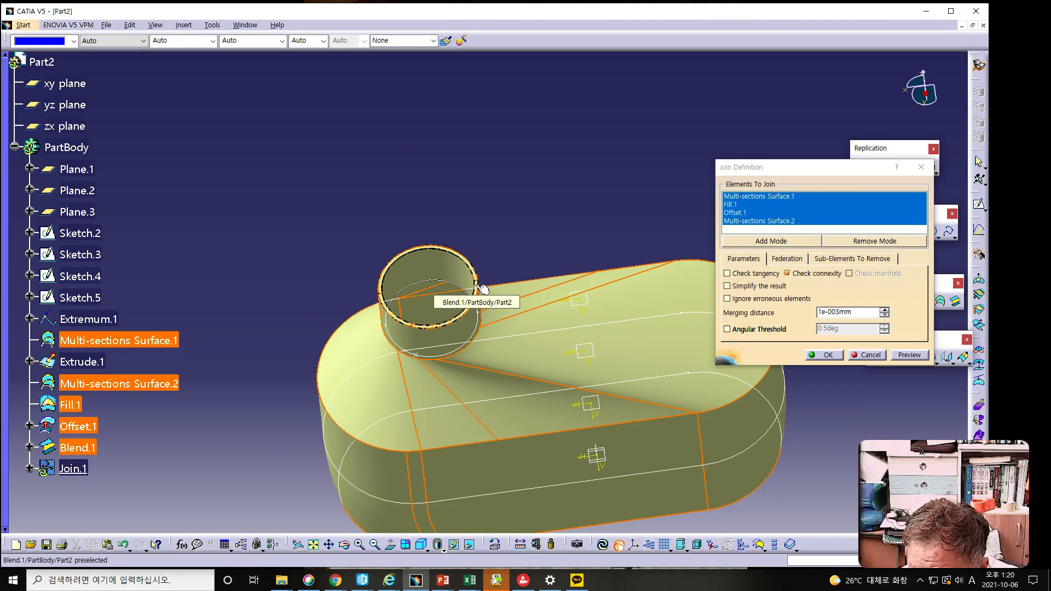
middle_drag(521, 298, 448, 219)
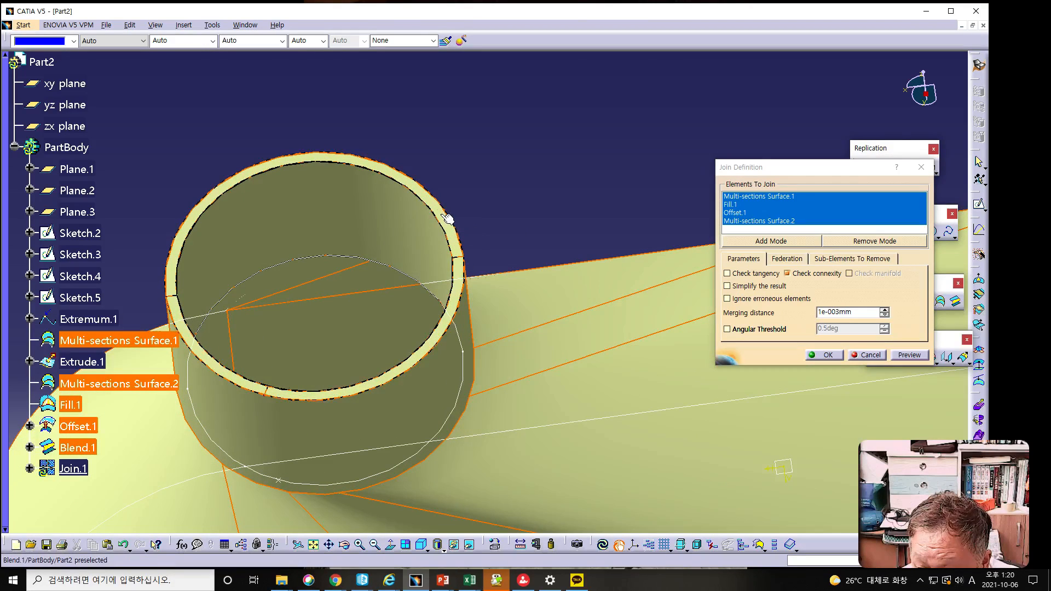
click(448, 219)
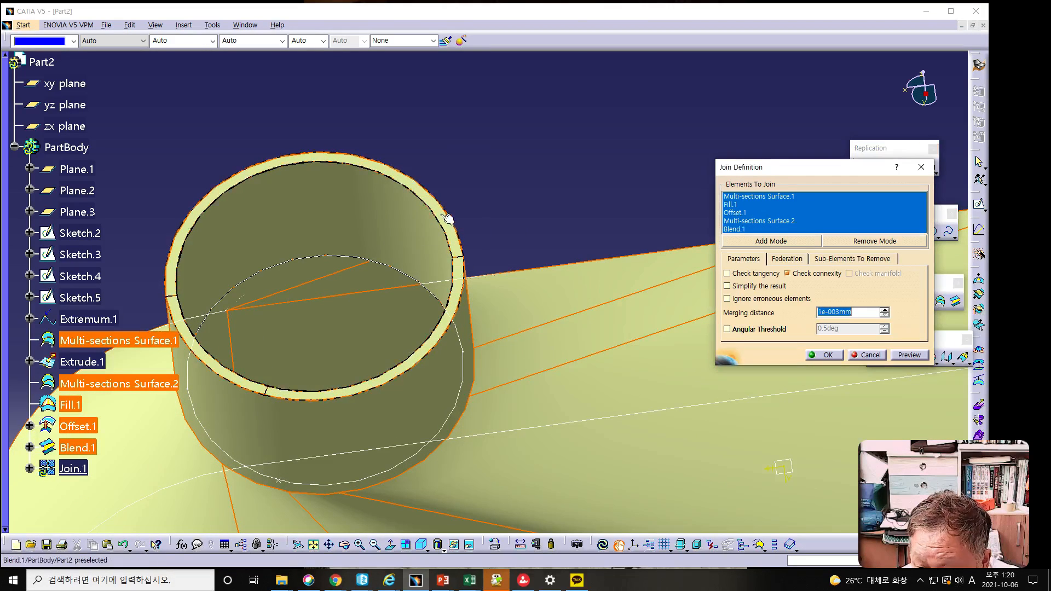
click(906, 355)
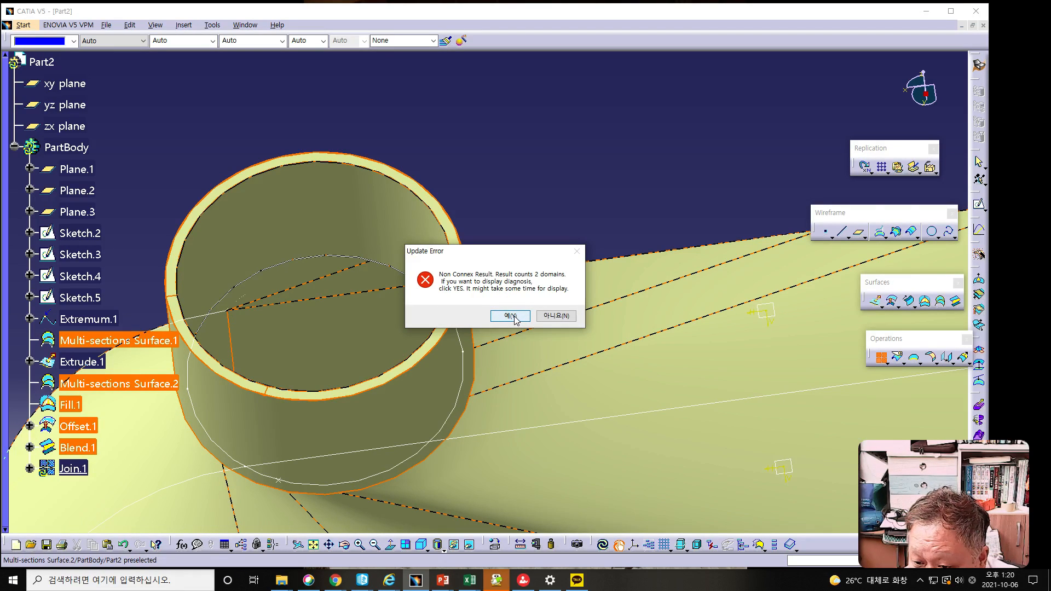
click(510, 317)
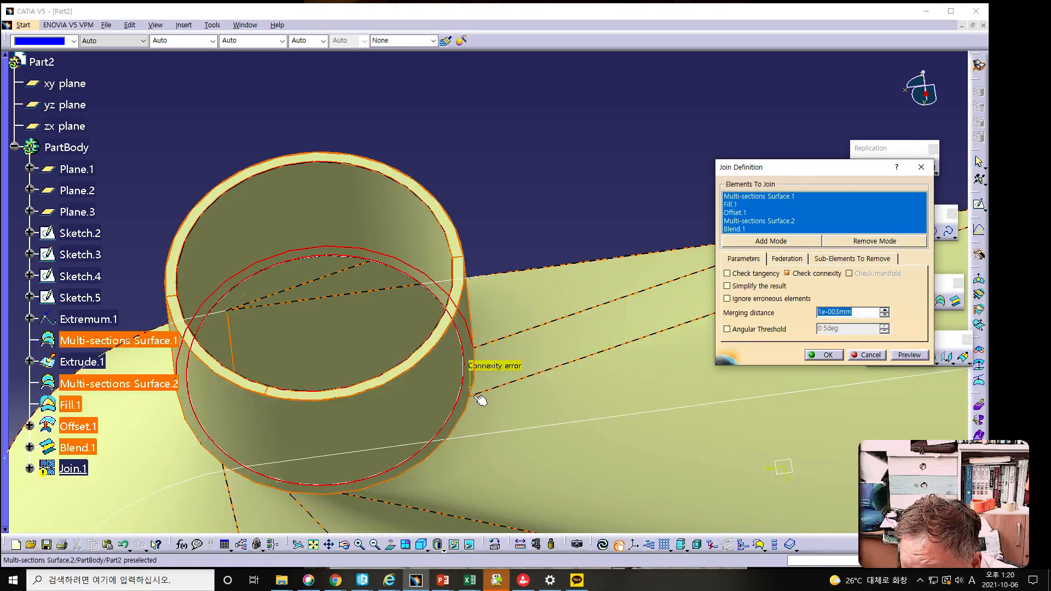
click(868, 356)
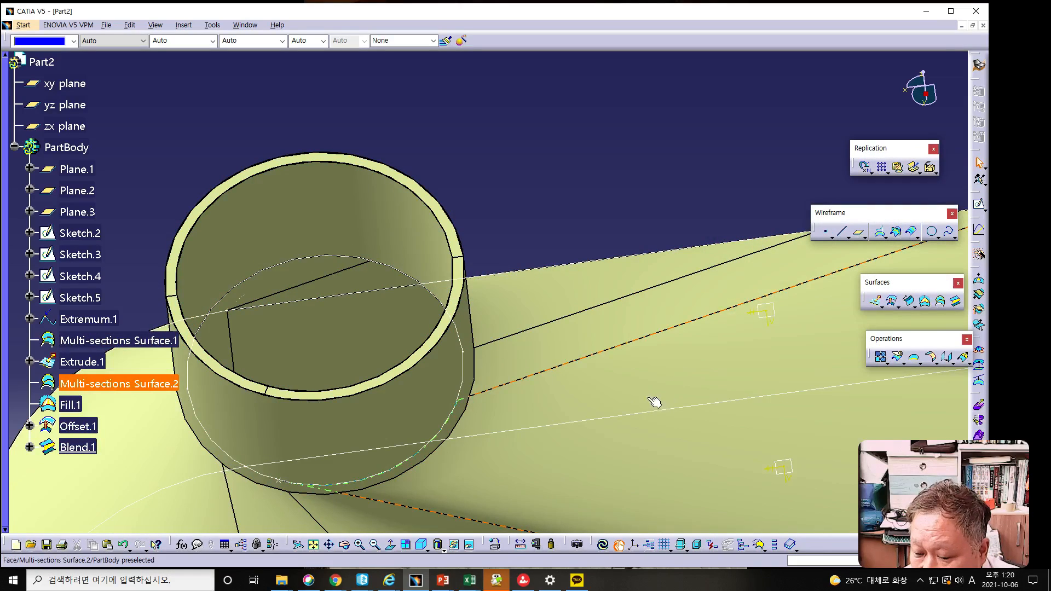
- Delete the multi-sections surface connecting the neck circle to the highest elongated-hole profile
middle_drag(621, 406, 623, 279)
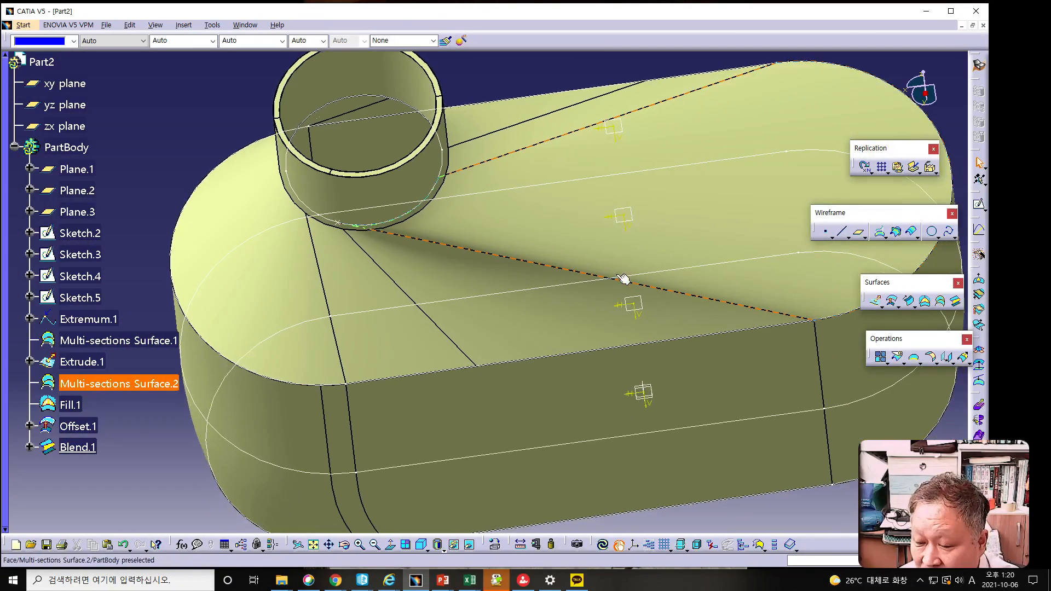
right_click(126, 384)
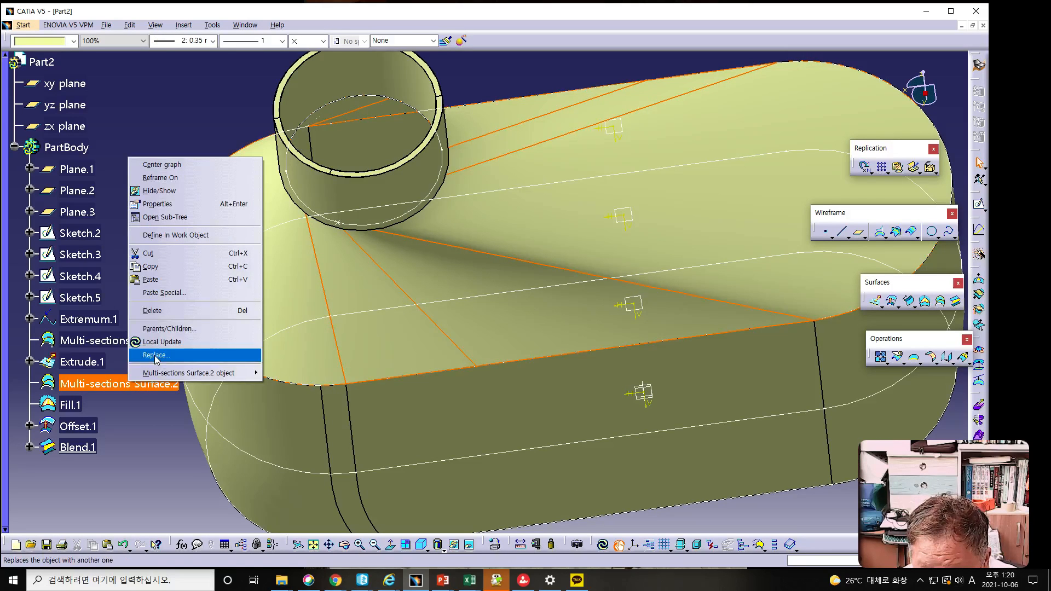
click(153, 310)
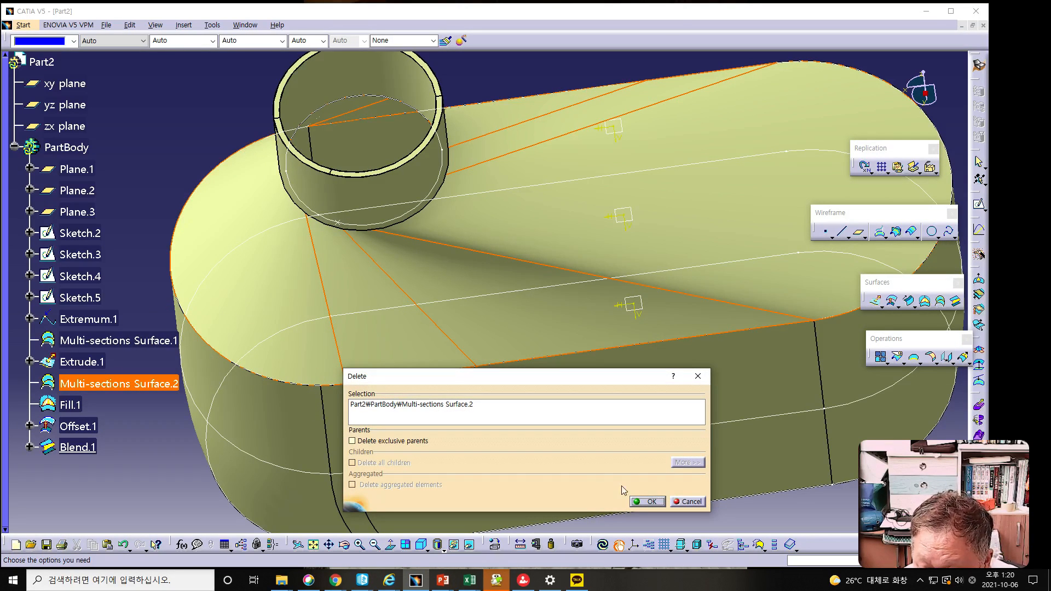
click(646, 502)
click(539, 385)
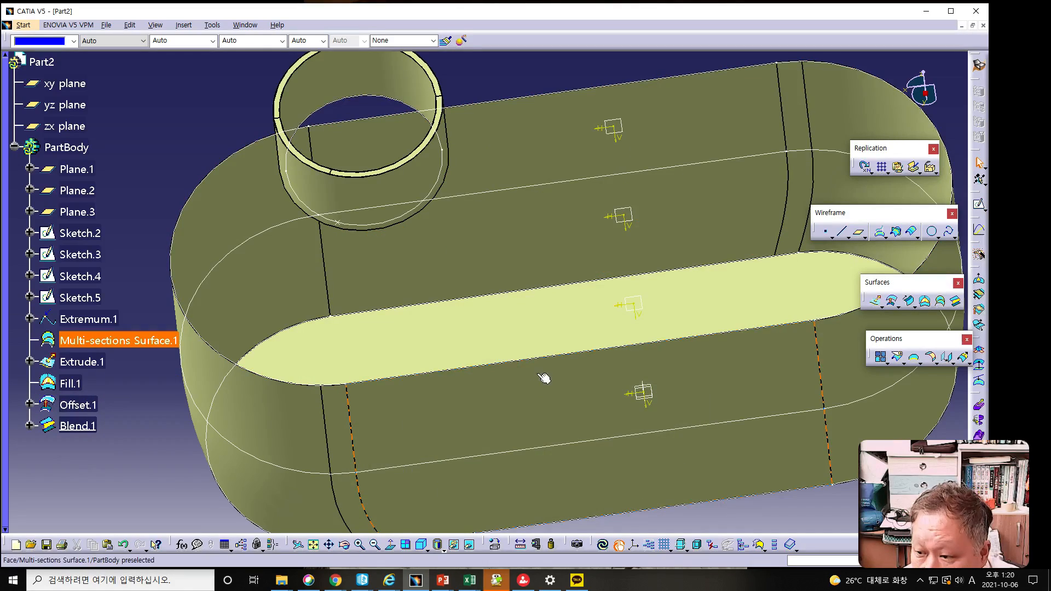
middle_drag(608, 371, 564, 369)
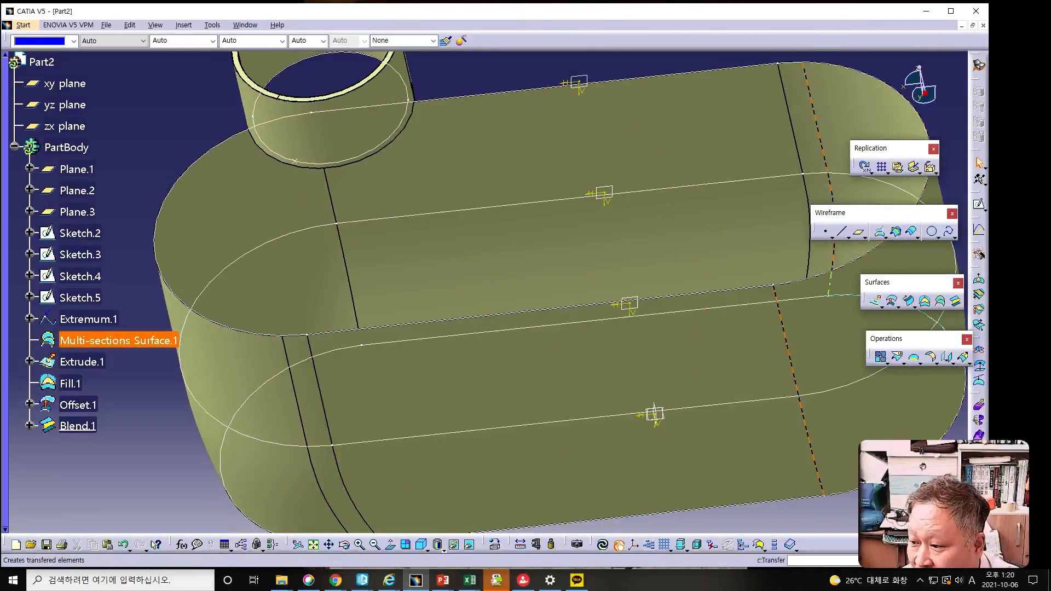
- Create a multi-sections surface between the lower edge of the offset neck and the highest elongated-hole profile, Sketch.4
click(941, 301)
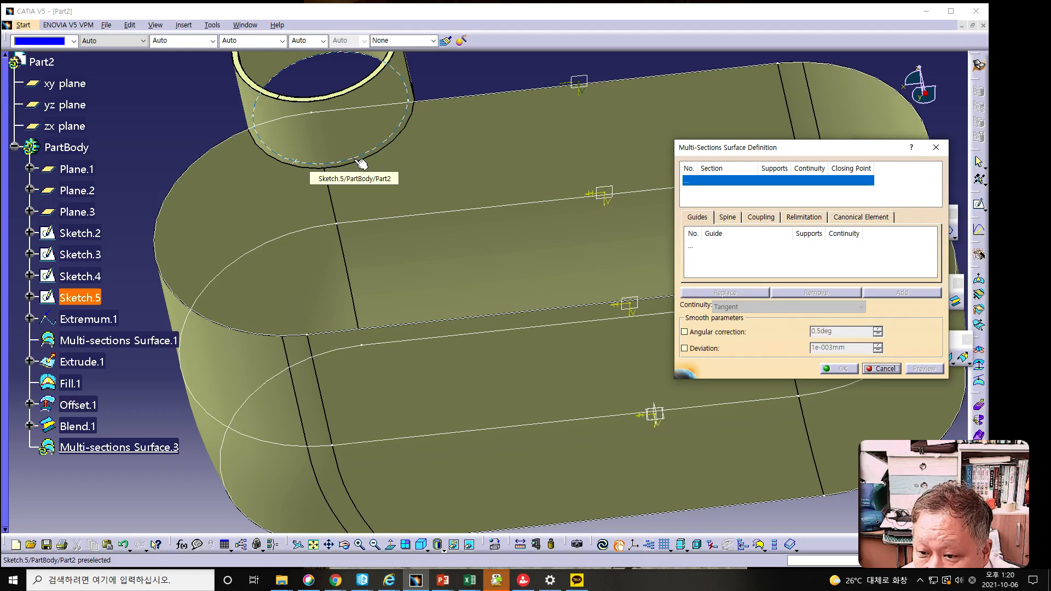
middle_drag(389, 261, 405, 399)
click(423, 260)
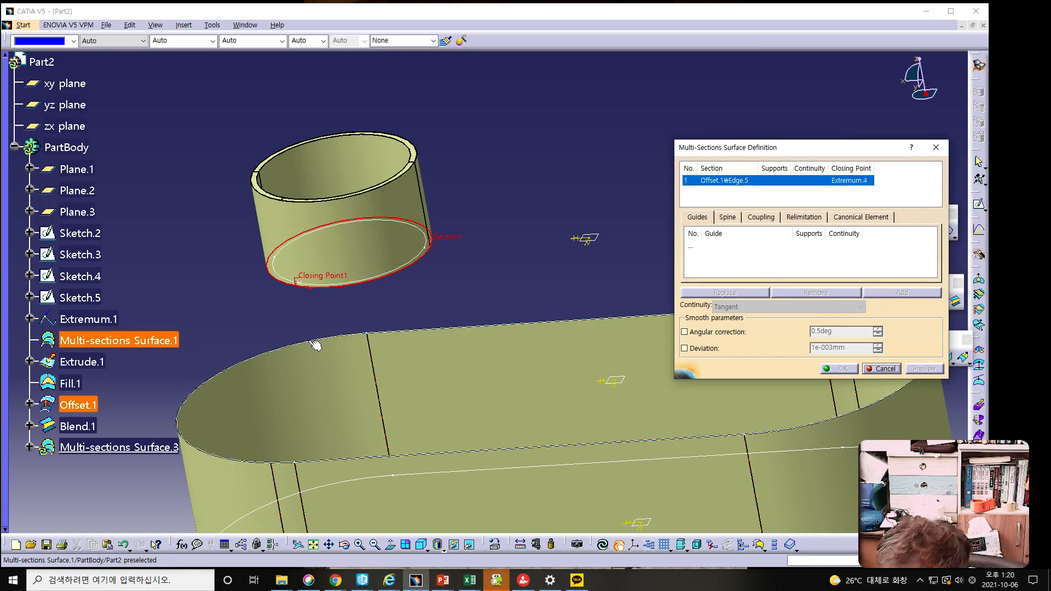
middle_drag(295, 306, 323, 324)
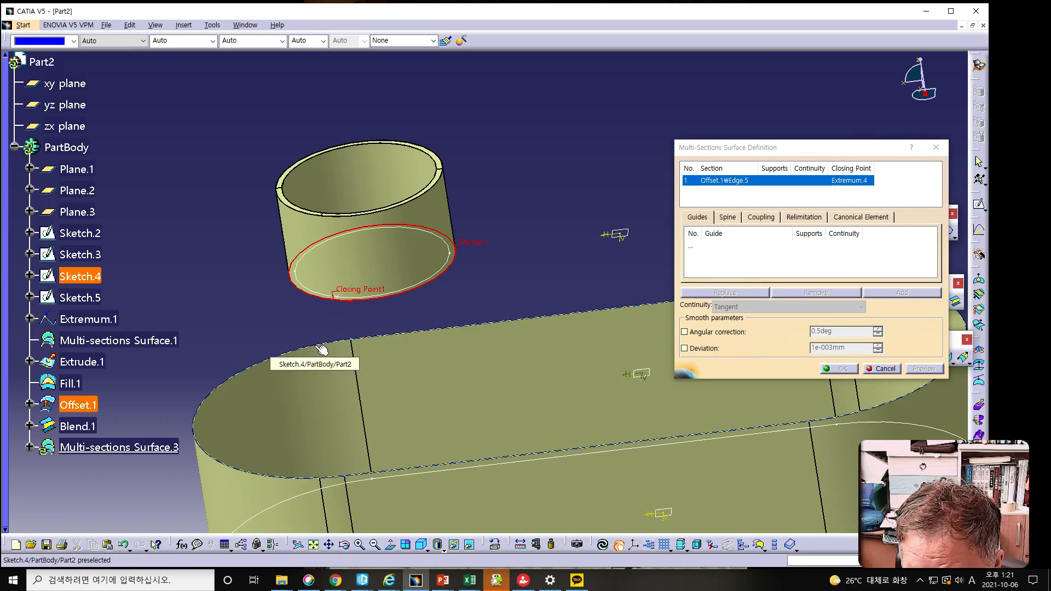
middle_drag(479, 358, 428, 297)
click(339, 276)
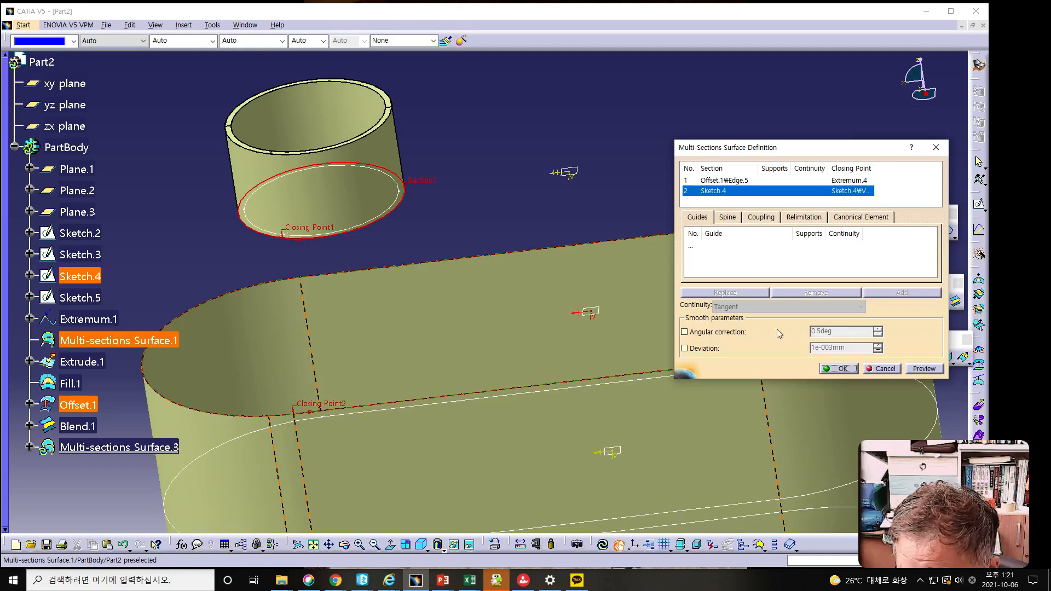
click(926, 369)
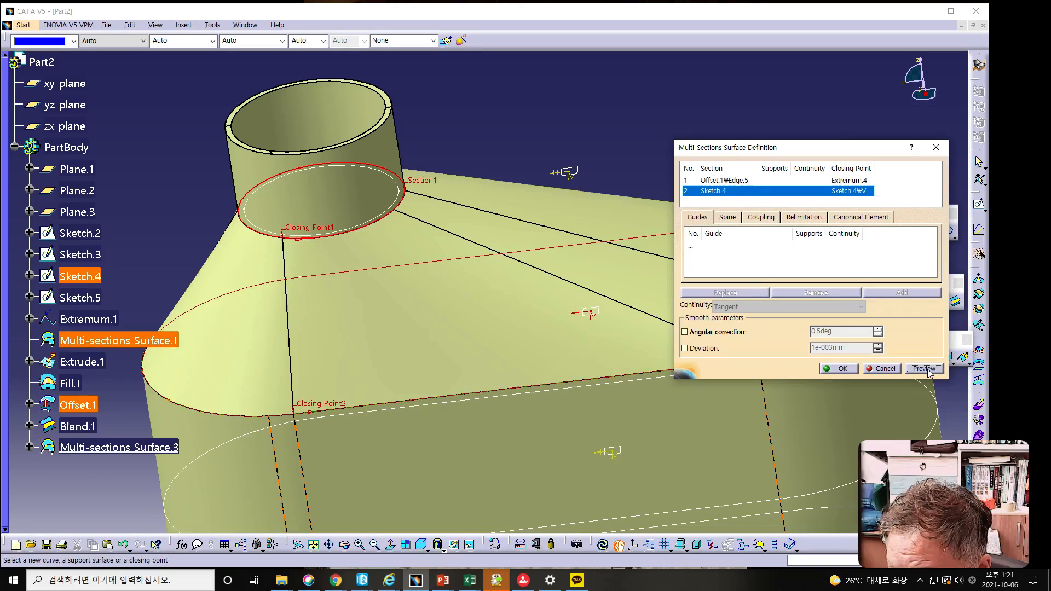
middle_drag(342, 312, 446, 396)
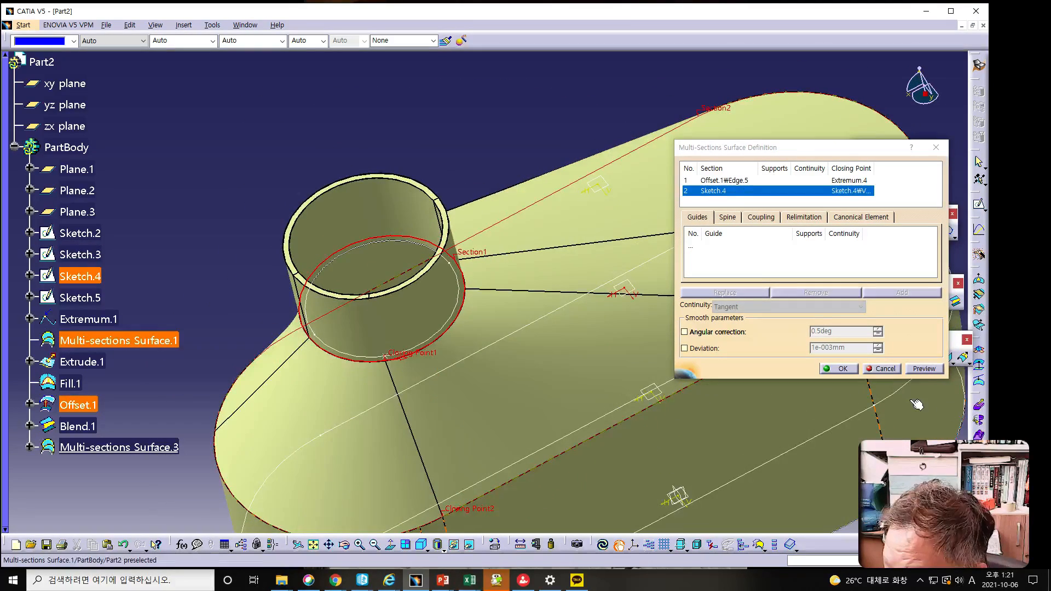
click(842, 368)
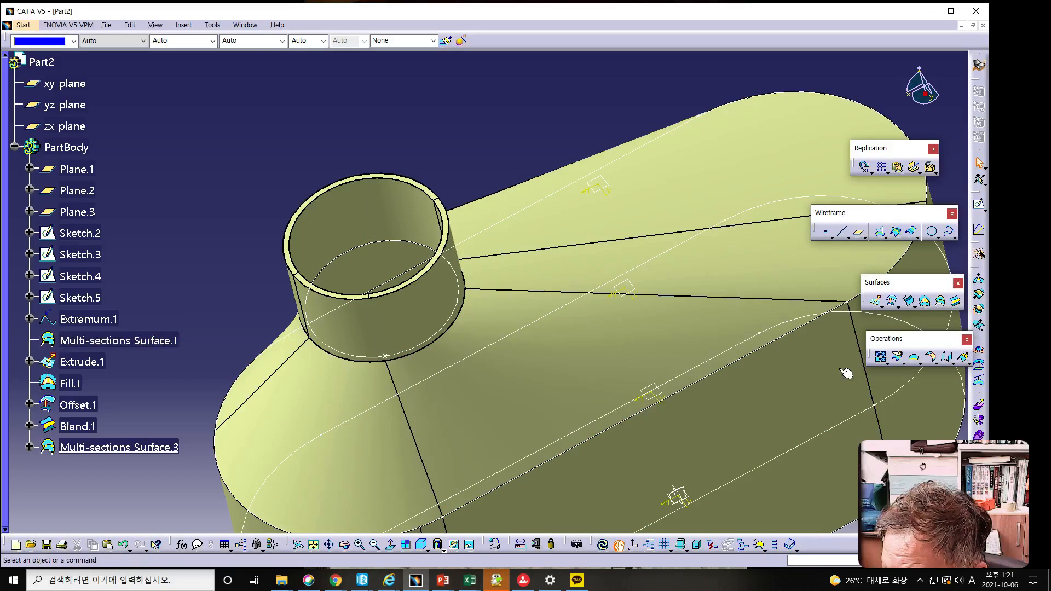
- Join the lofted body, new shoulder surface, base fill, offset neck and rim blend into one surface
middle_drag(650, 418, 638, 387)
middle_drag(661, 423, 661, 432)
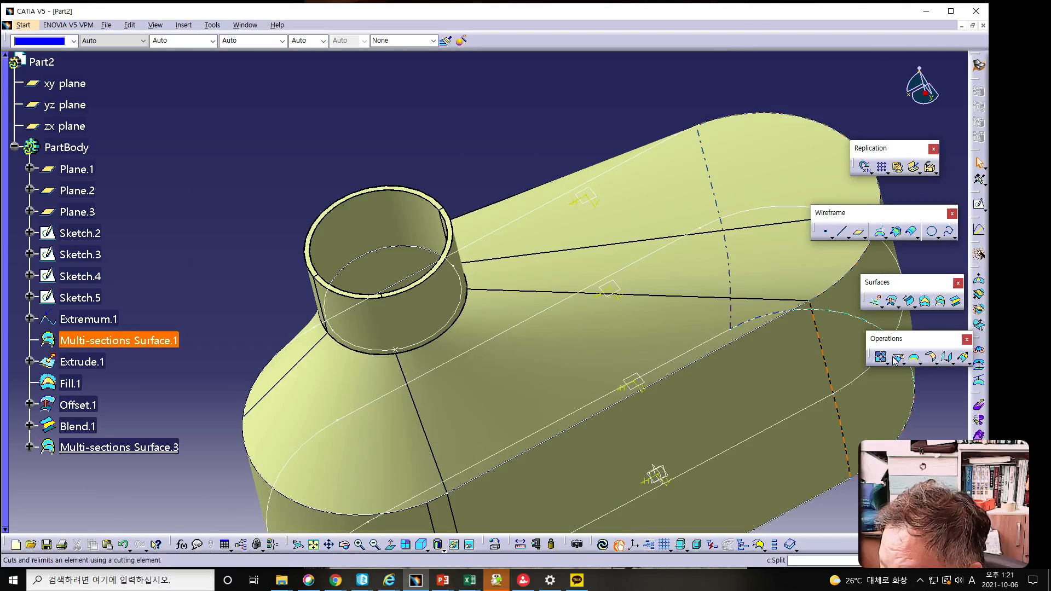
click(880, 357)
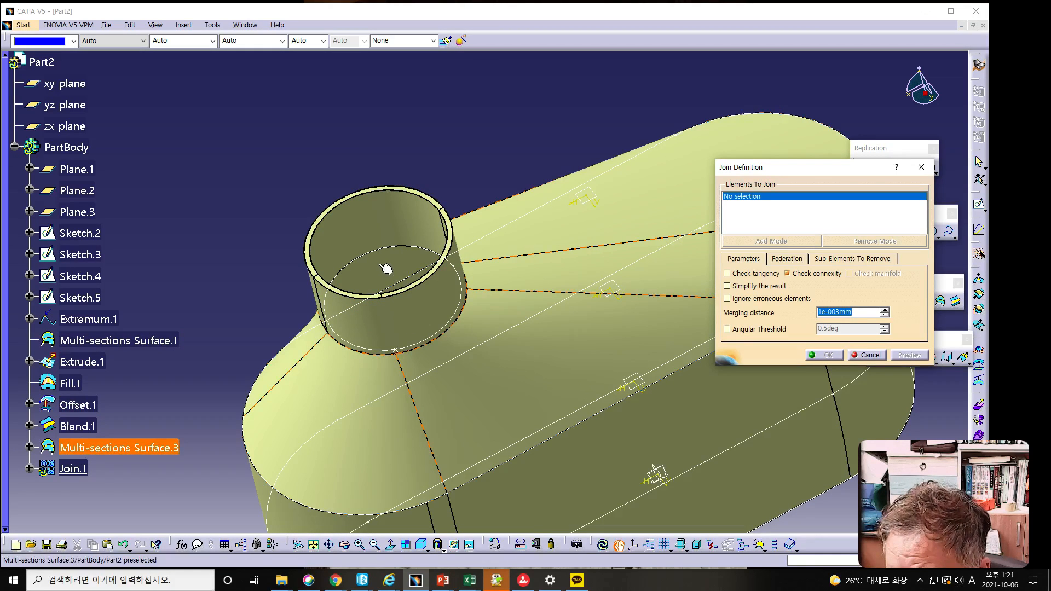
click(630, 443)
middle_drag(621, 434, 575, 359)
click(536, 319)
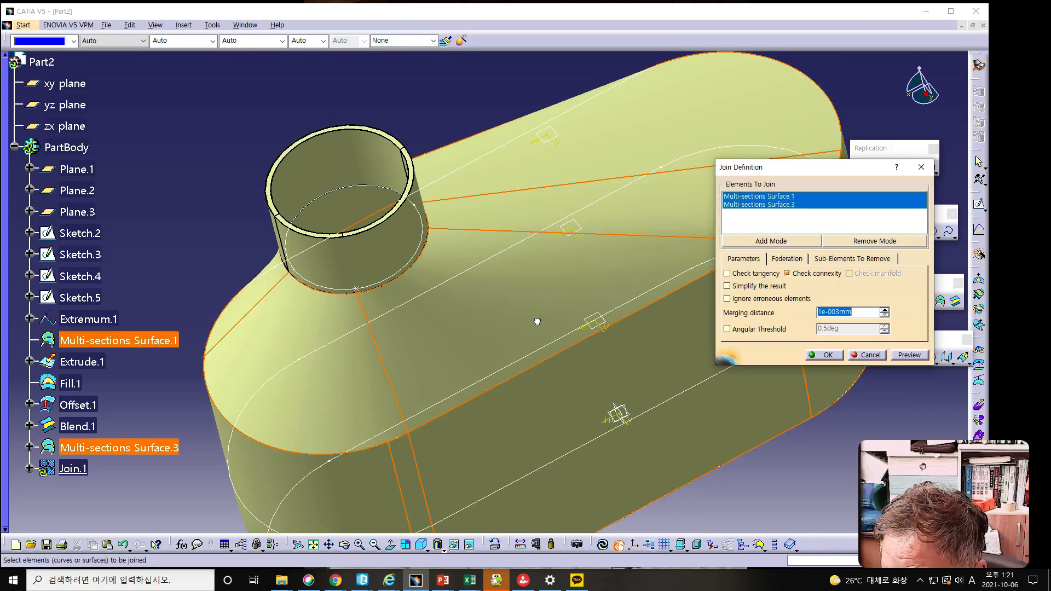
middle_drag(703, 440, 411, 303)
click(640, 405)
click(297, 175)
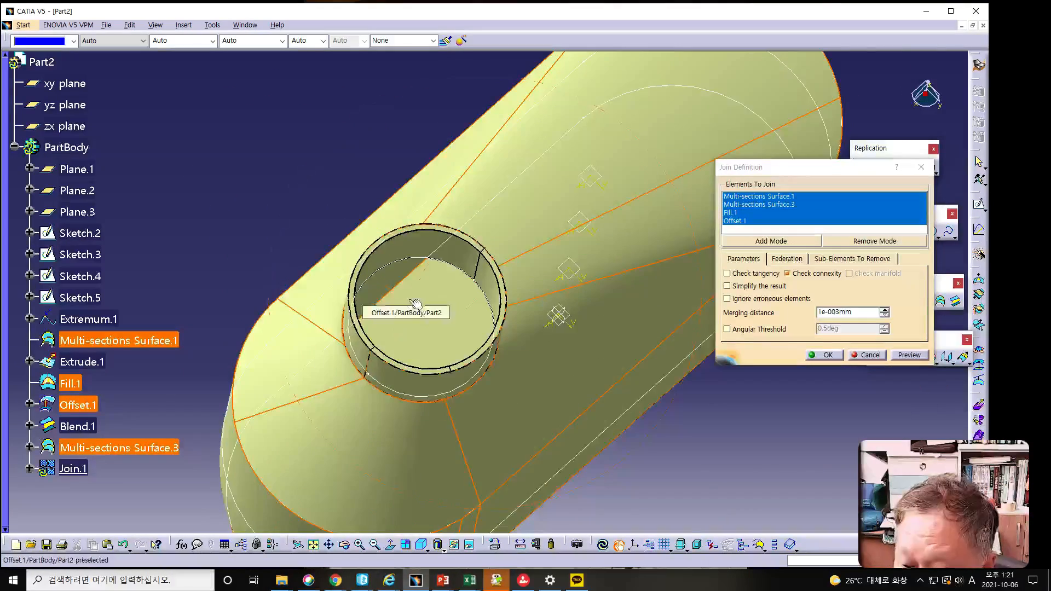
middle_drag(468, 285, 357, 227)
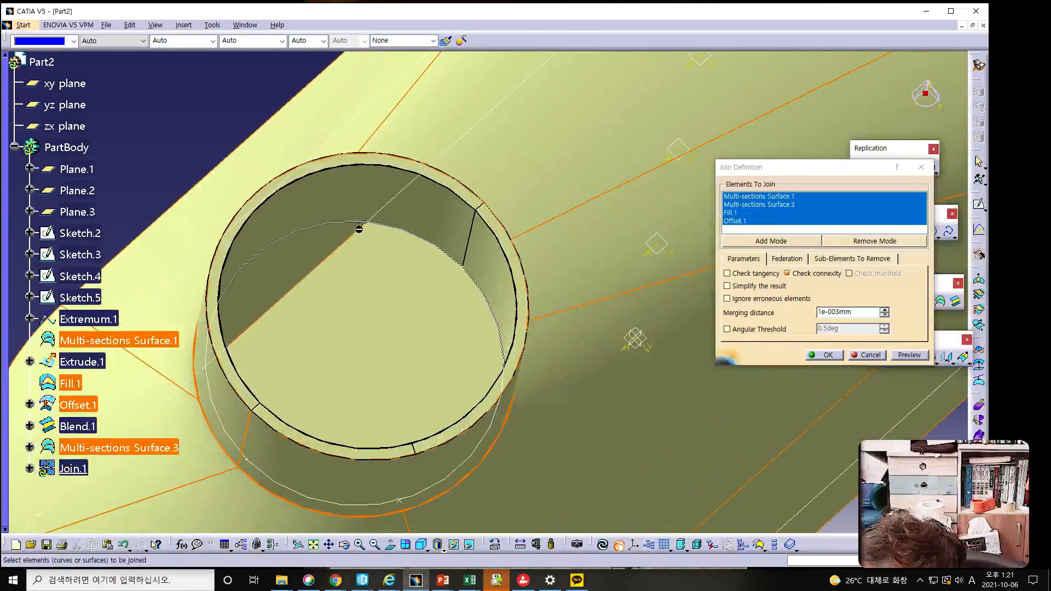
click(397, 164)
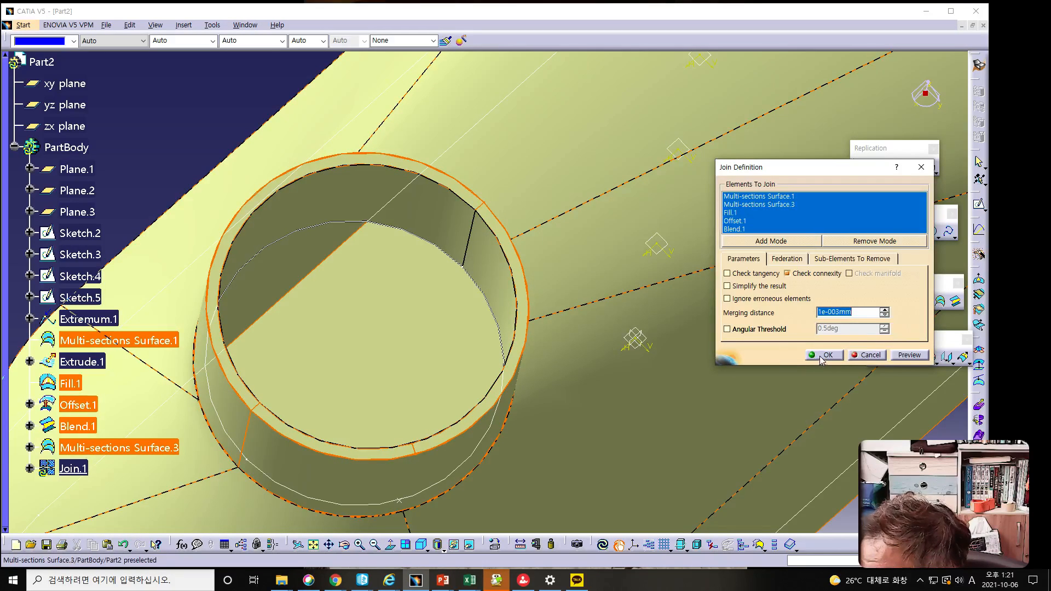
click(824, 355)
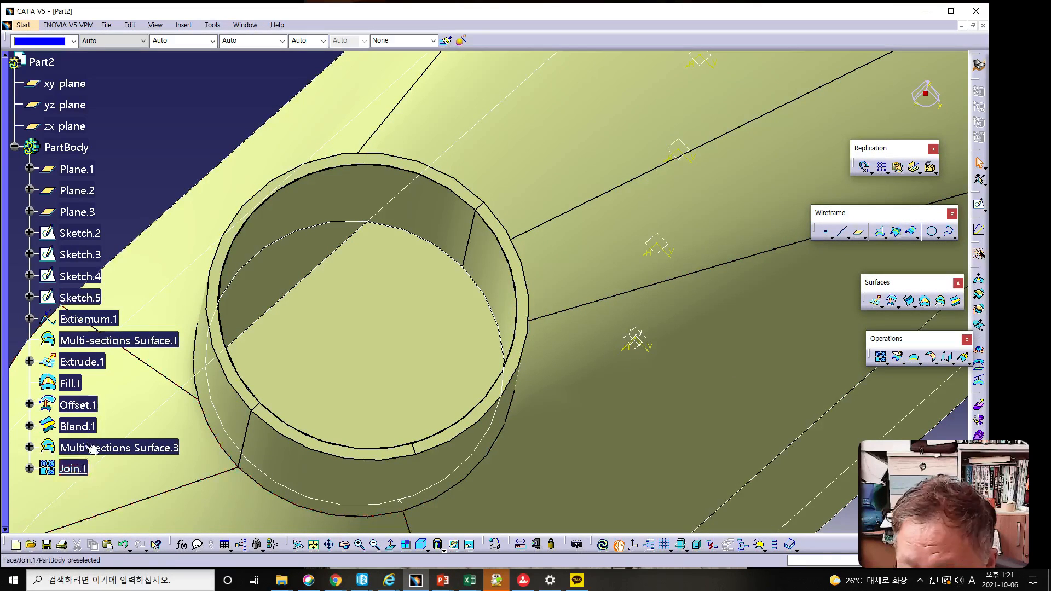
- Switch to the Part Design workbench and preview a Thick Surface on the joined bottle surface with a 3 mm first offset
ctrl+middle_drag(644, 377, 653, 437)
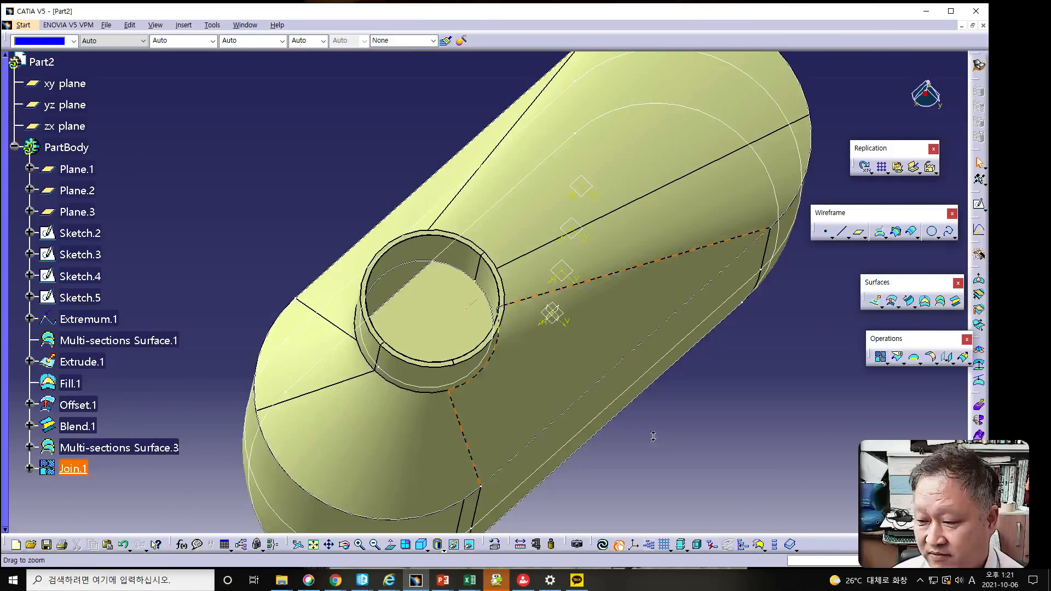
click(112, 26)
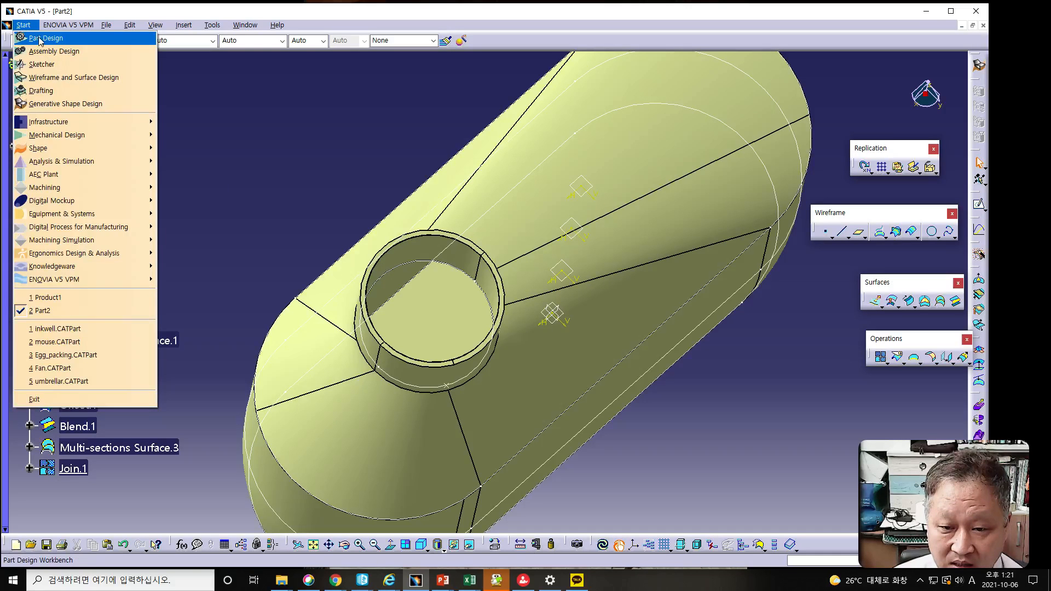
click(44, 37)
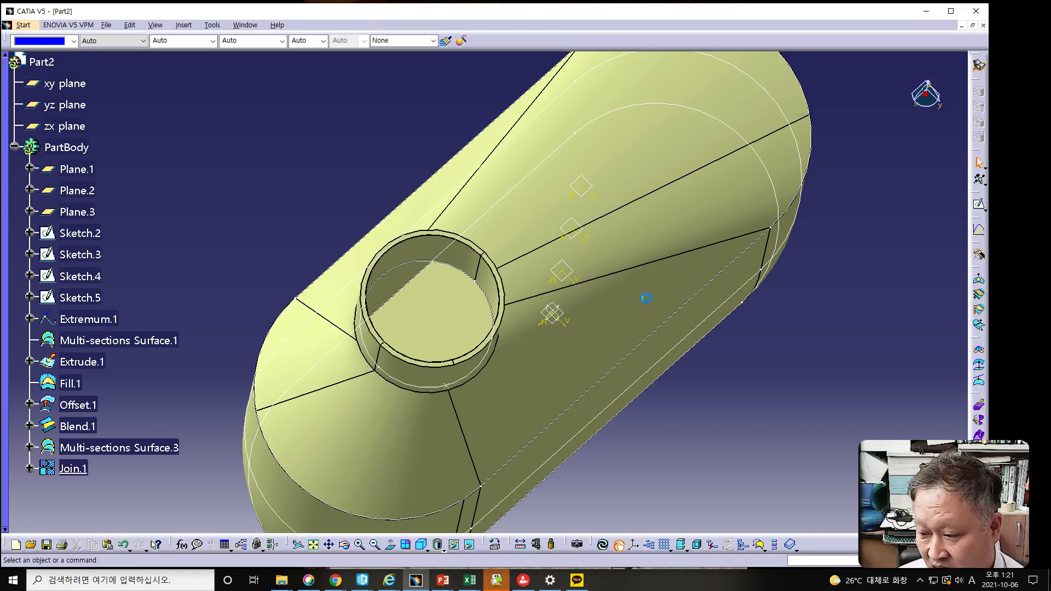
click(881, 358)
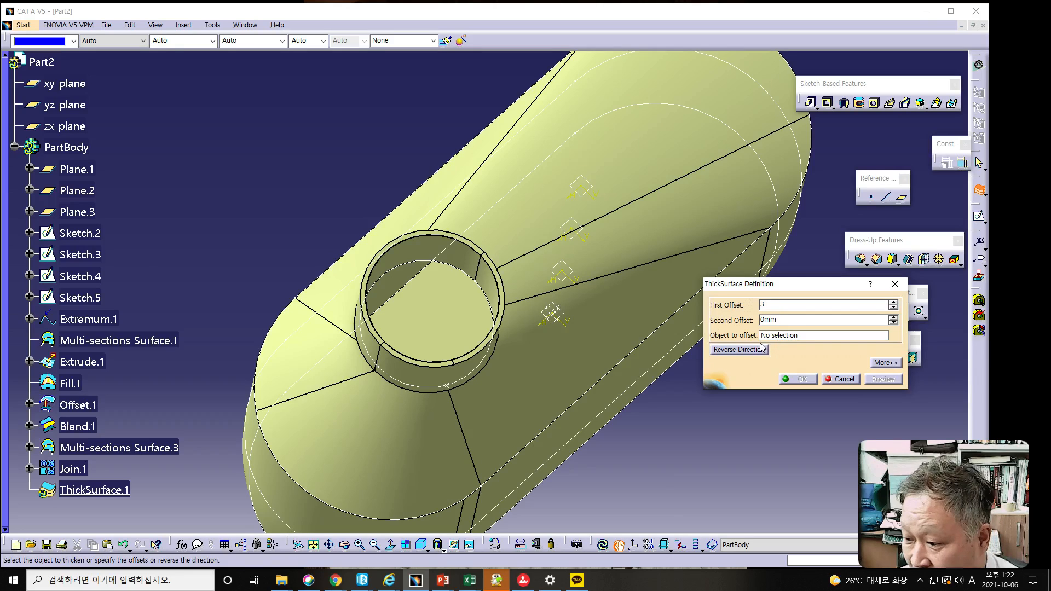
text(3)
middle_drag(671, 503, 630, 471)
click(784, 324)
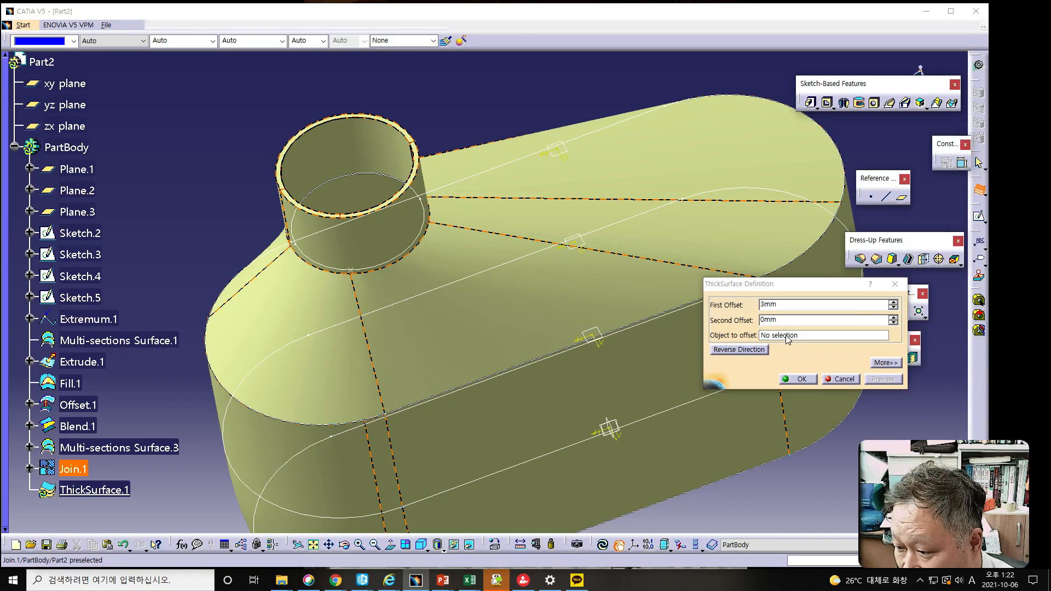
click(788, 336)
click(625, 333)
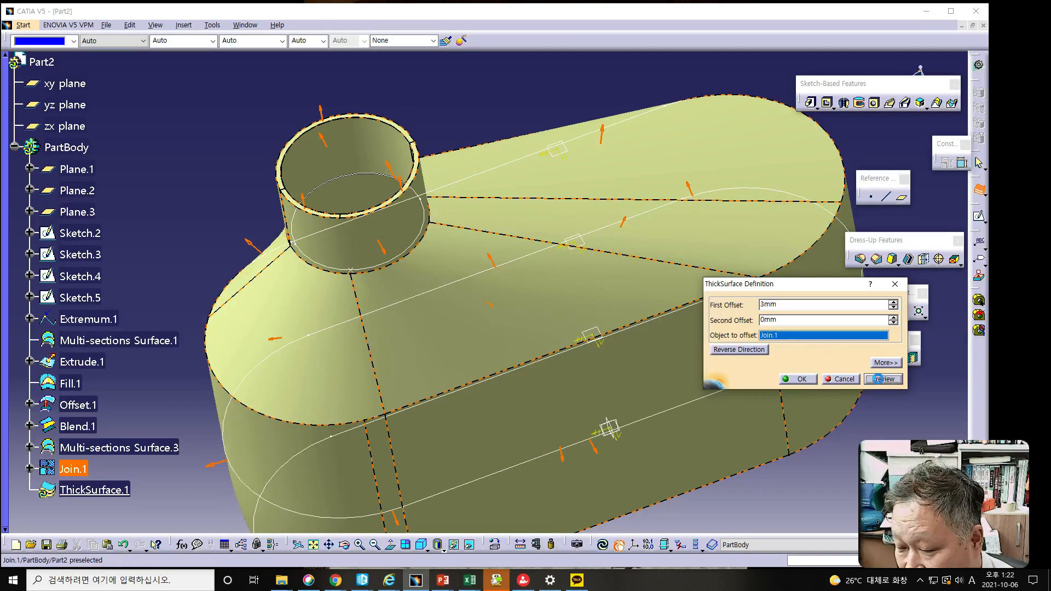
click(881, 379)
middle_drag(534, 305, 446, 312)
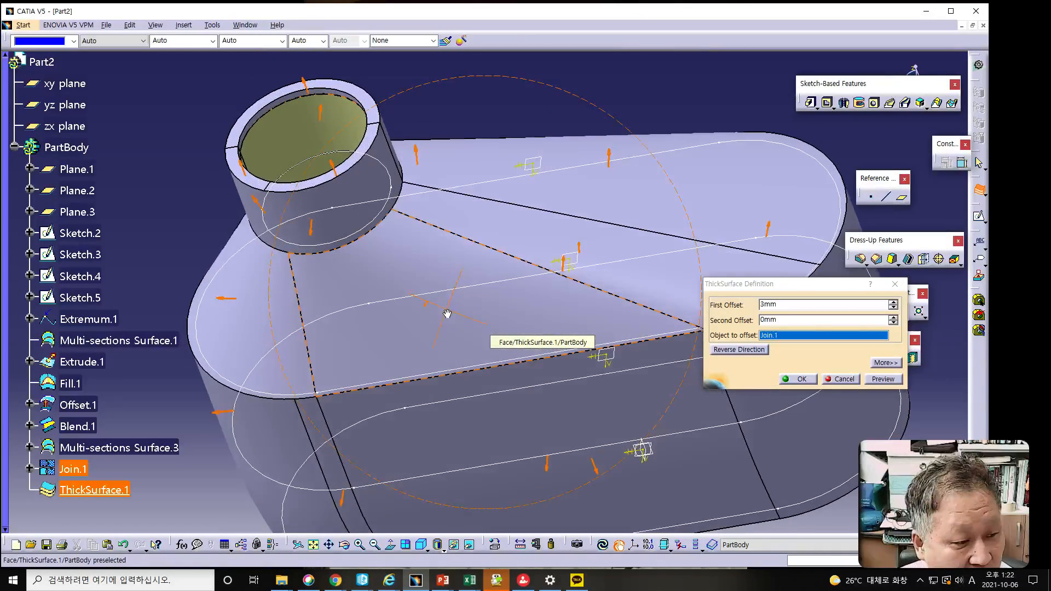
- Set the thick surface's first offset to 2 mm and create the solid
click(757, 306)
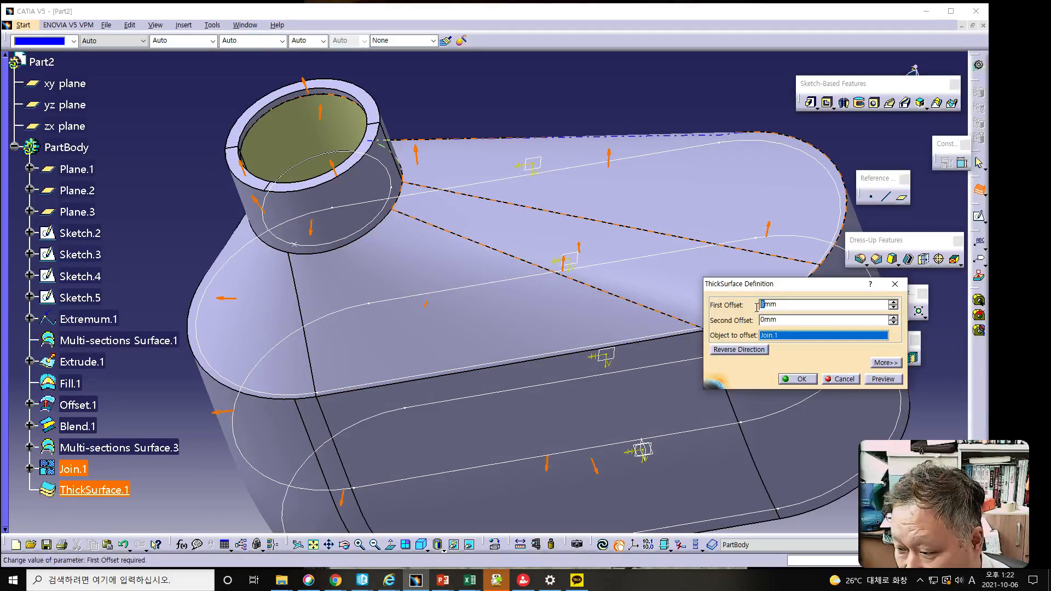
click(895, 382)
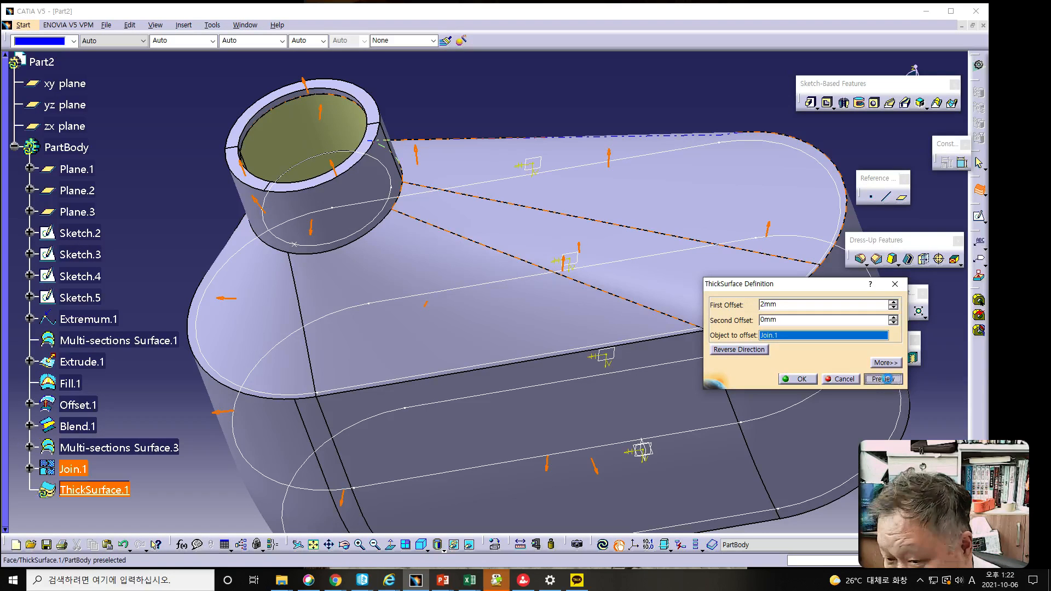
click(799, 382)
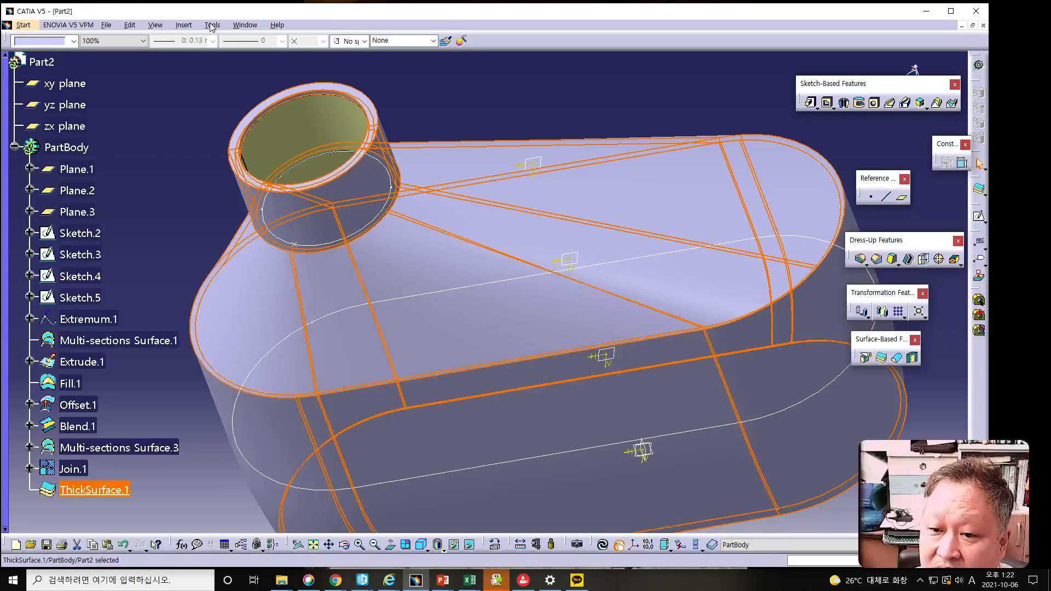
- Hide all surfaces in the part
click(184, 26)
mouse_move(211, 33)
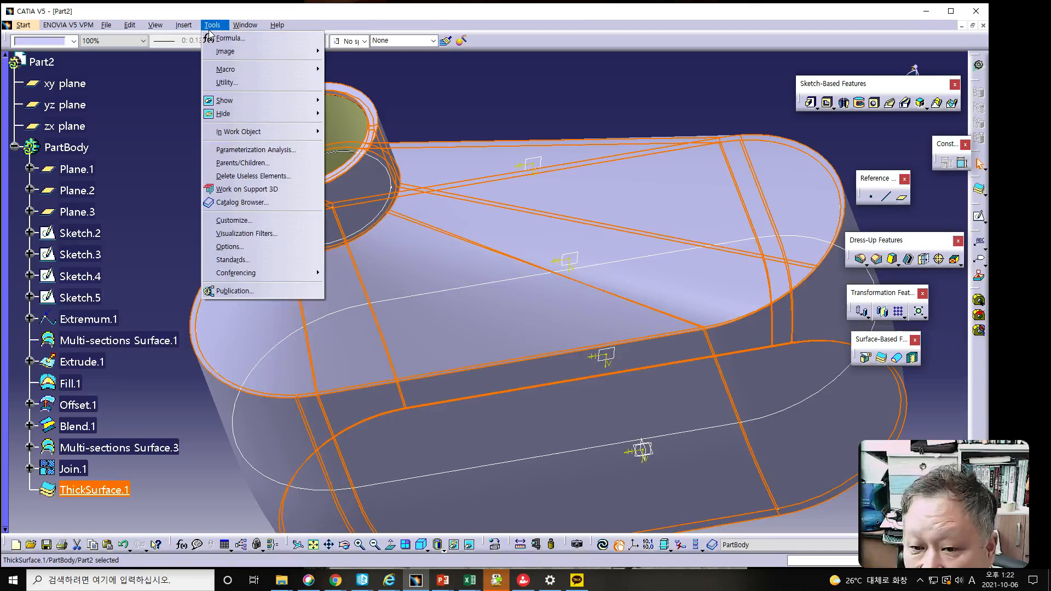
mouse_move(156, 26)
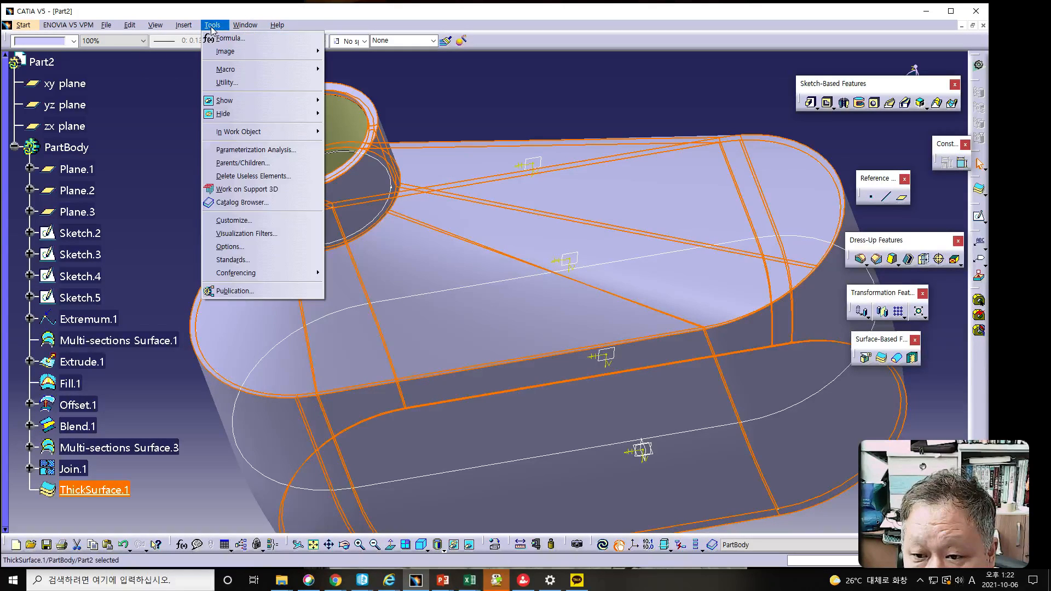
mouse_move(241, 113)
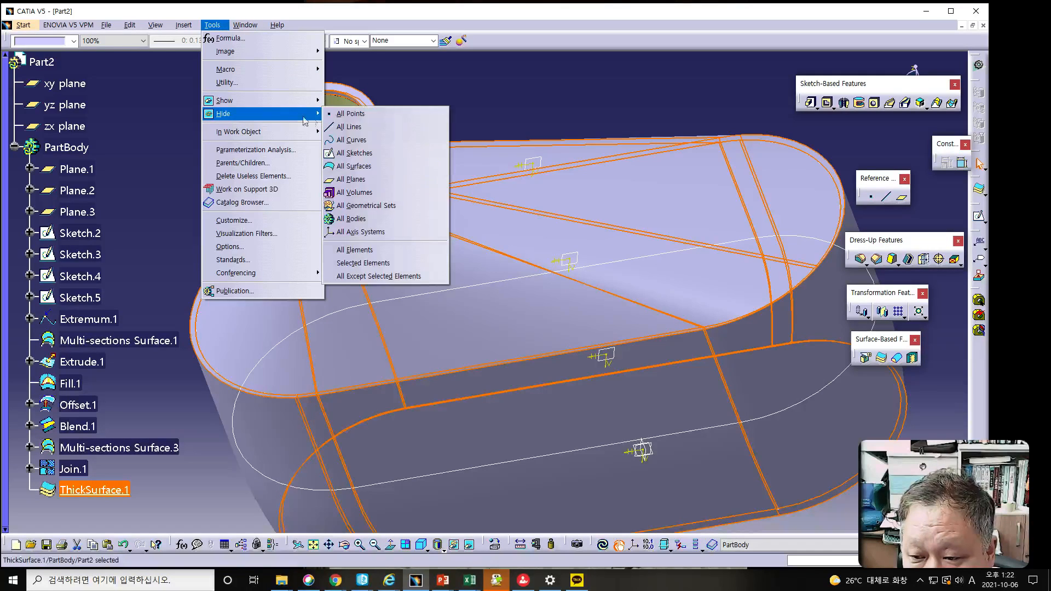
click(355, 167)
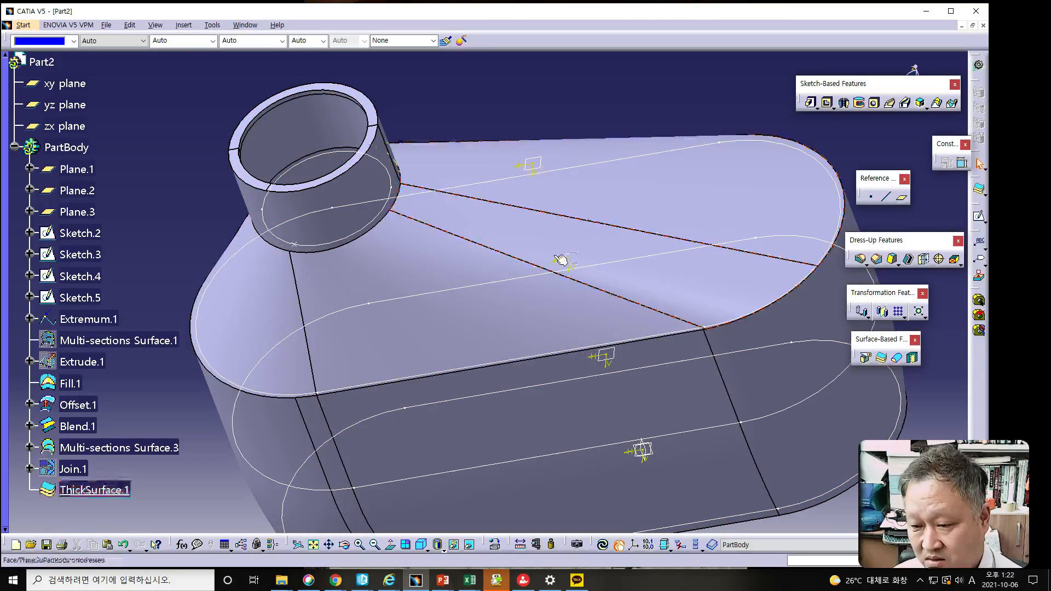
mouse_move(564, 297)
ctrl+middle_down()
mouse_move(555, 286)
mouse_move(551, 307)
ctrl+middle_up()
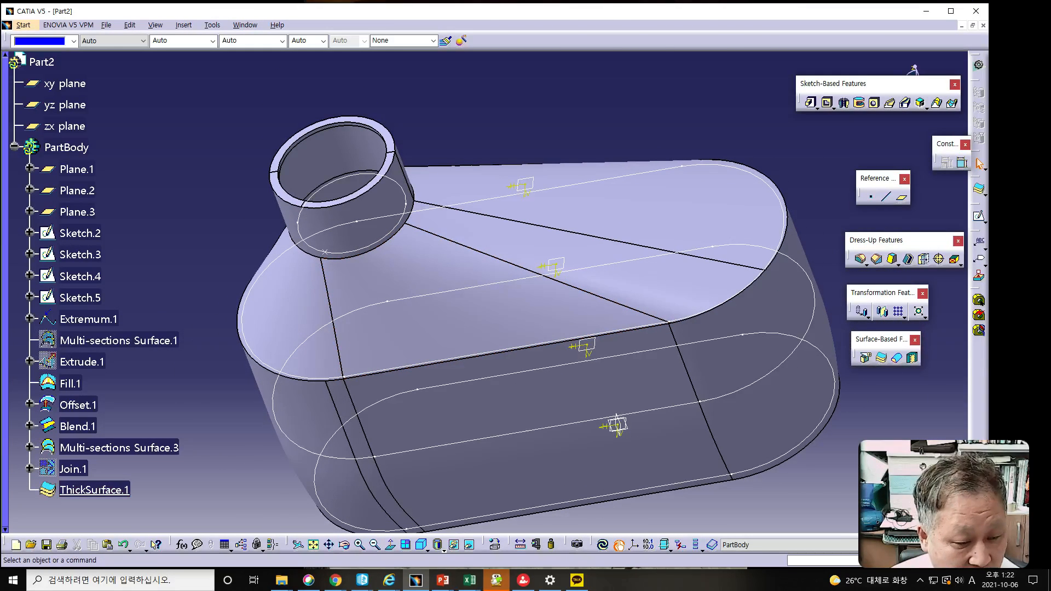
- Hide Plane.1 to Plane.3 and Sketch.2 to Sketch.5 together
key(alt+Tab)
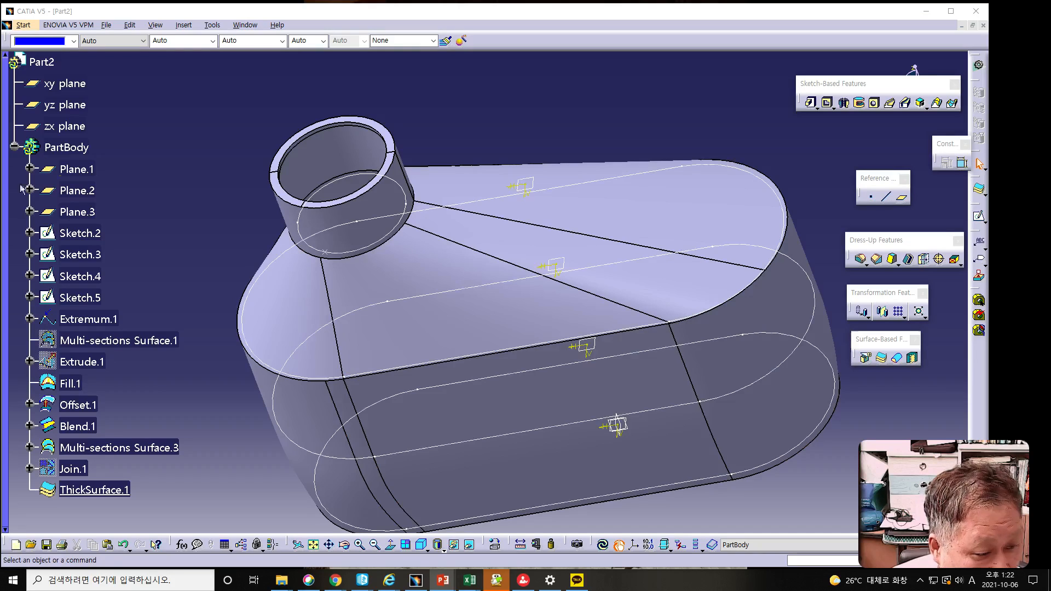
click(76, 169)
ctrl+click(82, 191)
ctrl+click(80, 212)
ctrl+click(80, 233)
ctrl+click(82, 254)
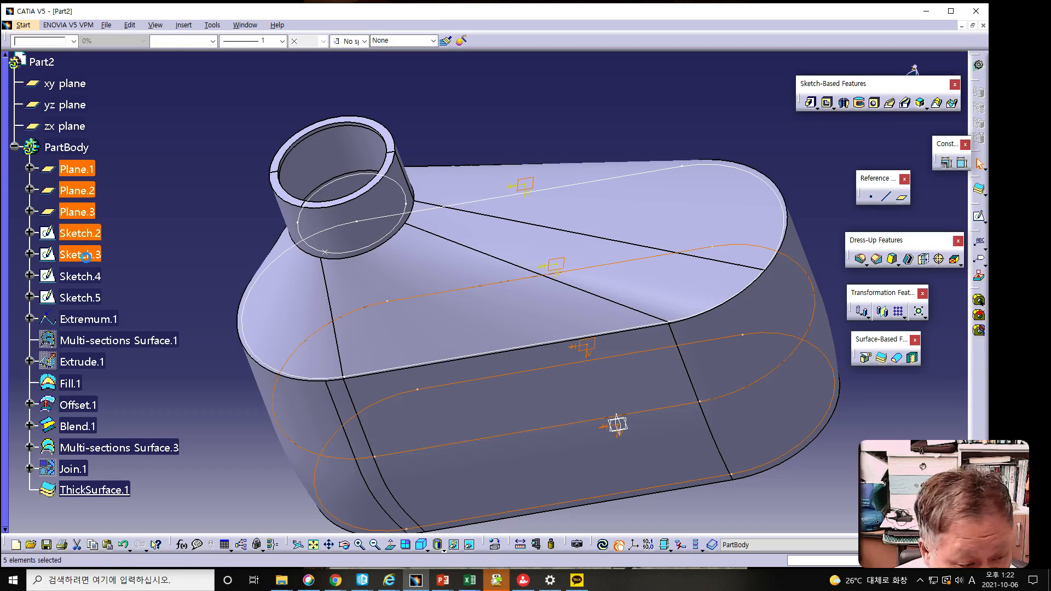
ctrl+click(94, 278)
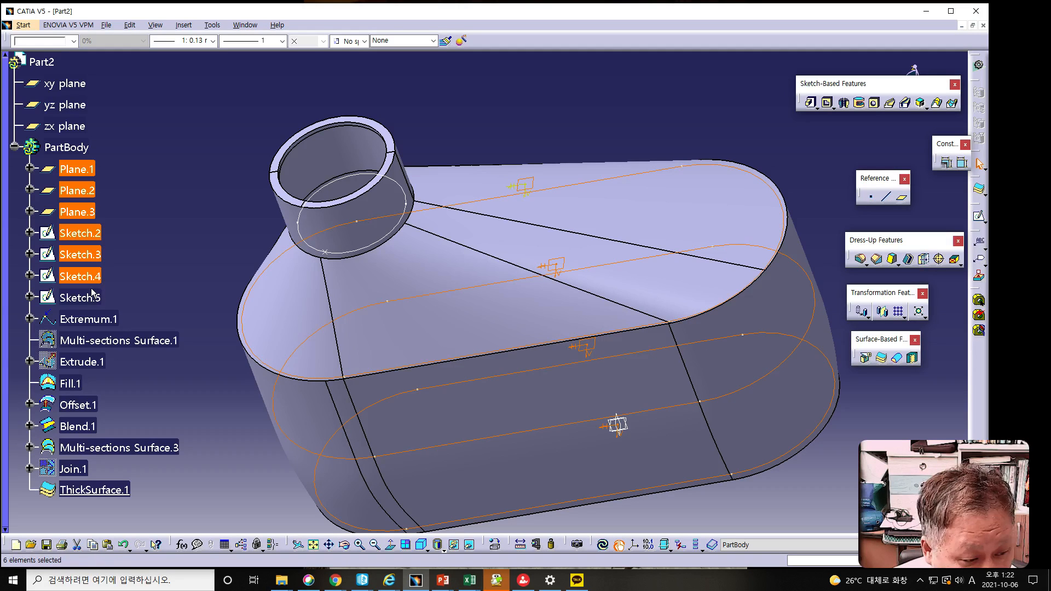
ctrl+click(91, 298)
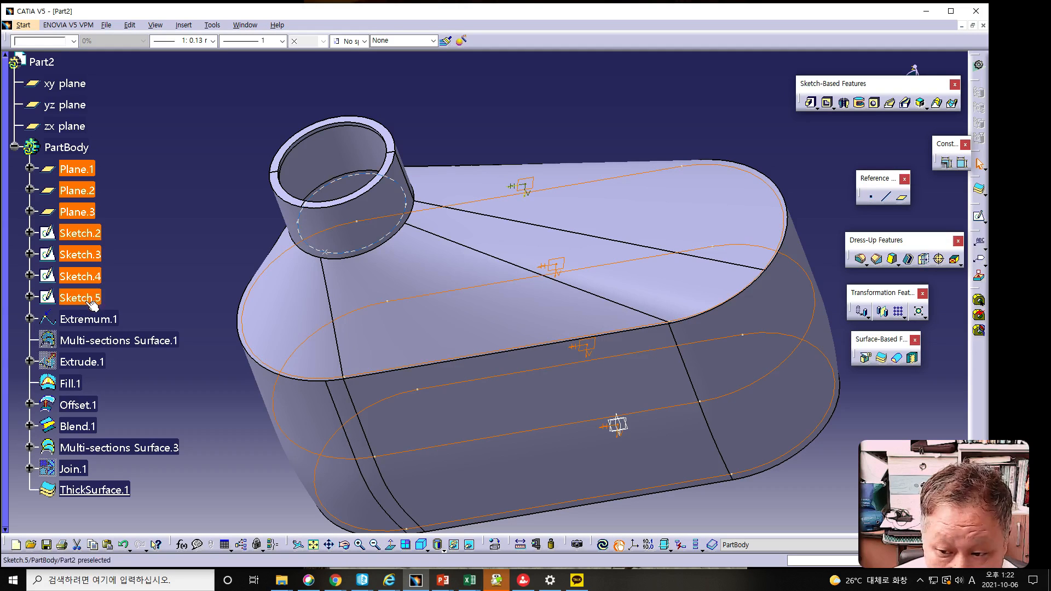
right_click(83, 300)
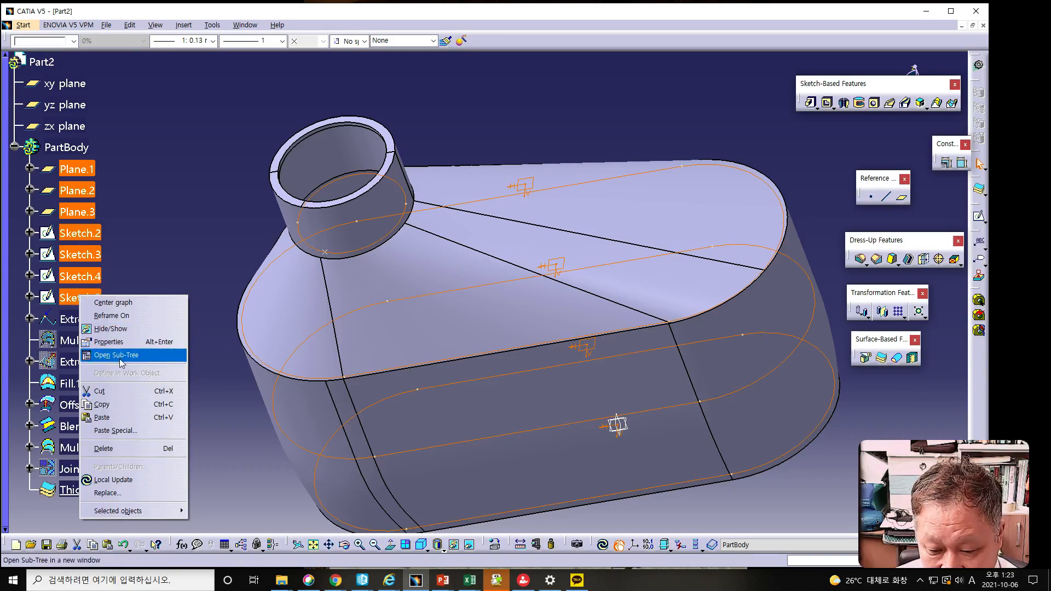
click(104, 329)
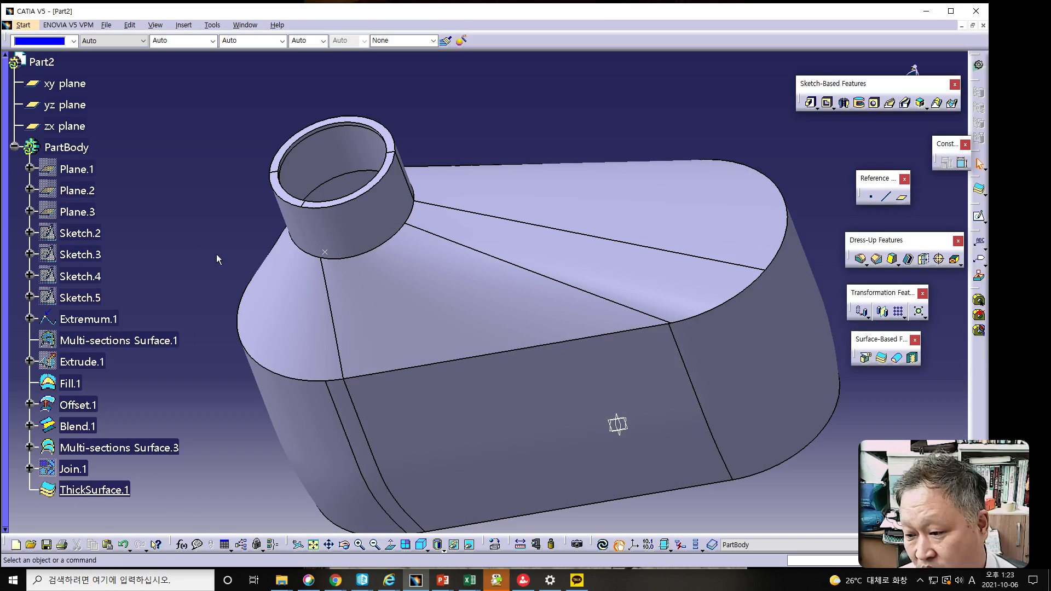
middle_drag(461, 397, 648, 403)
middle_drag(554, 395, 536, 341)
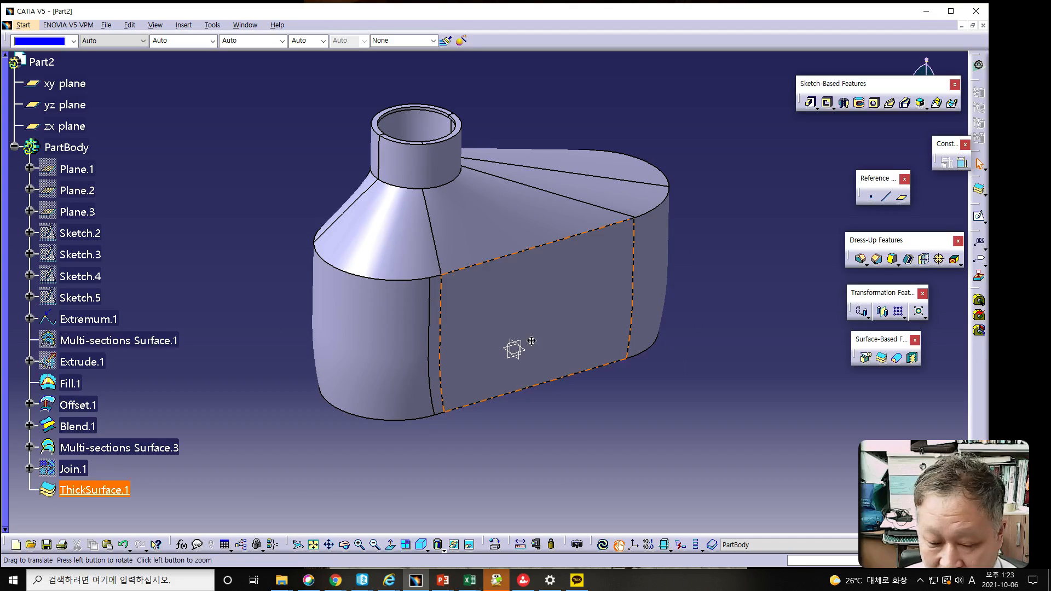
mouse_move(616, 400)
middle_down()
mouse_move(558, 373)
mouse_move(589, 351)
mouse_move(606, 403)
mouse_move(570, 380)
mouse_move(575, 404)
mouse_move(607, 404)
middle_up()
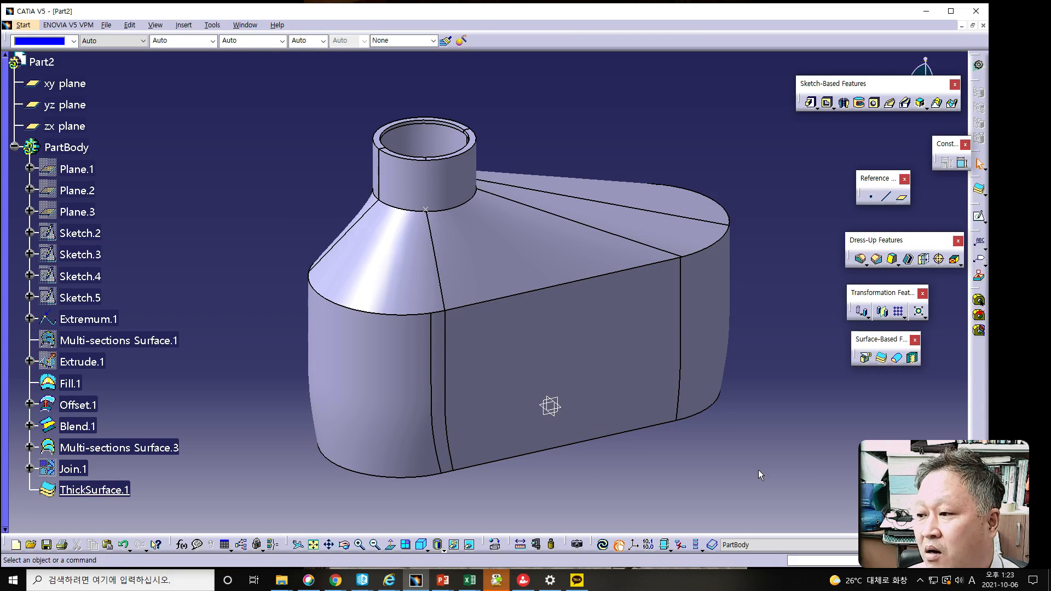